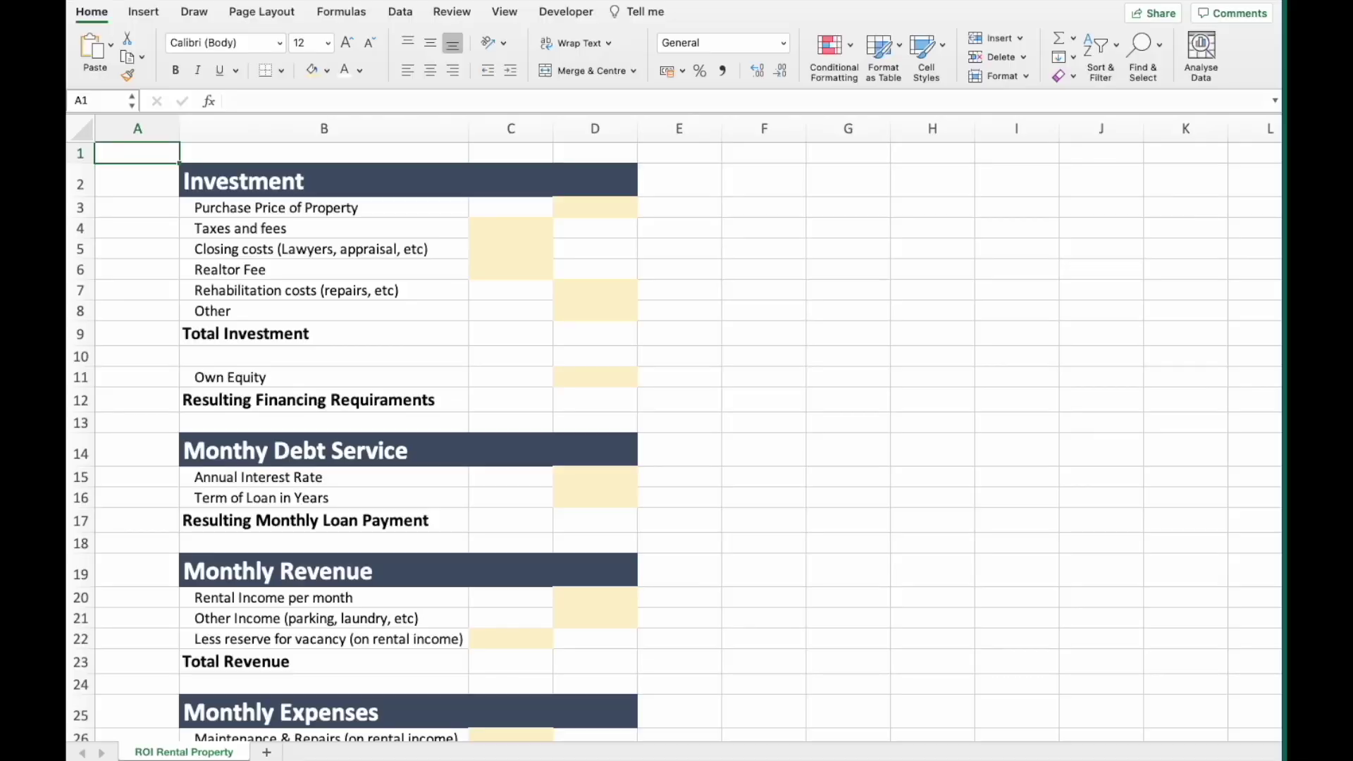
Enter 200000 as the purchase price of the property in D3.
click(803, 224)
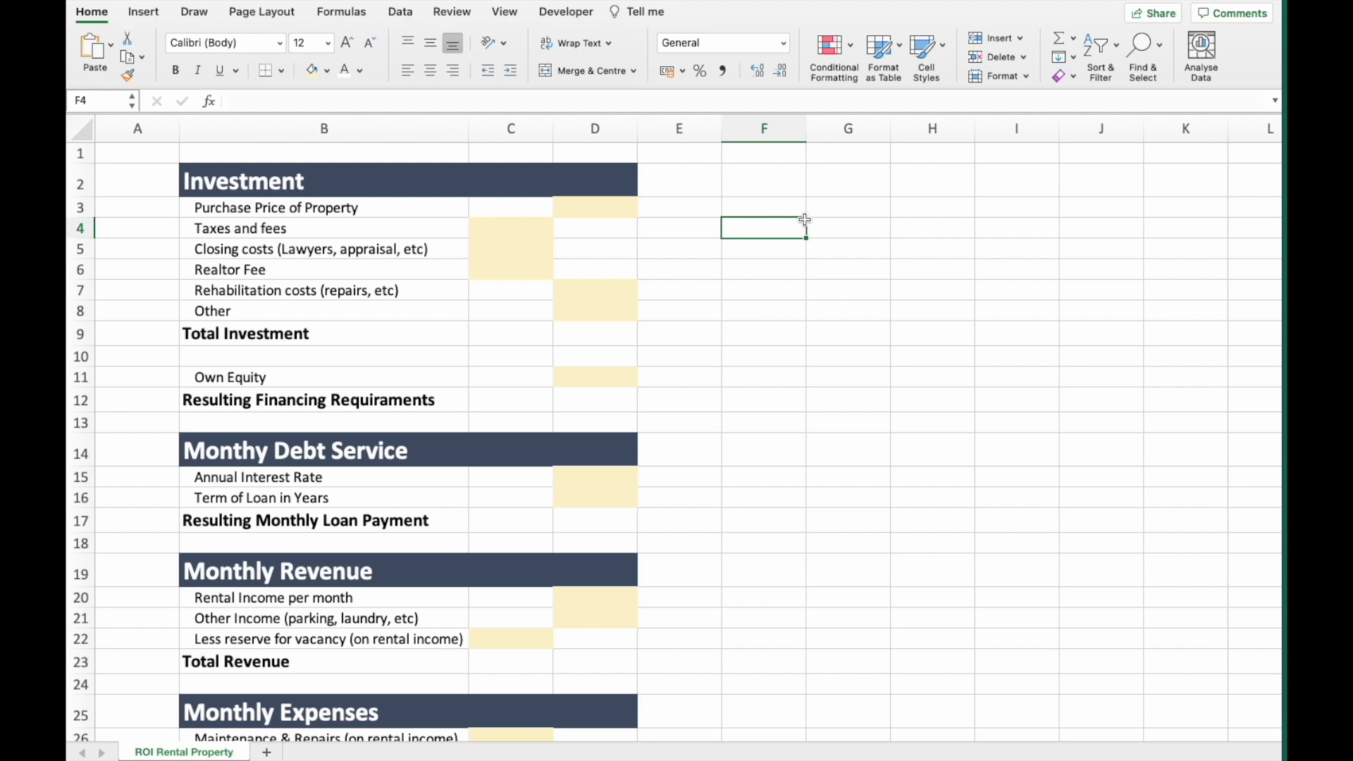
click(582, 207)
text(200 )
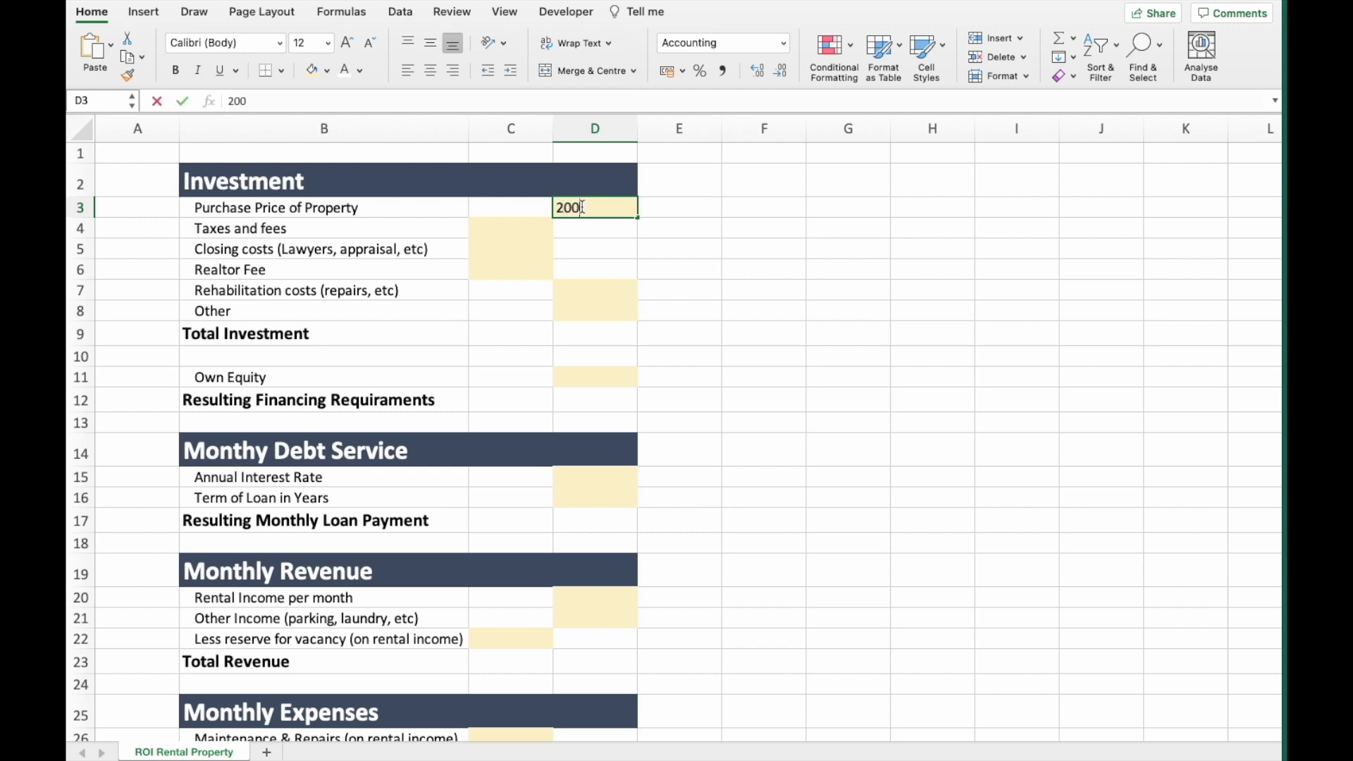
text(0000)
Set the percentages for taxes and fees to 0.5%, closing costs to 1% and realtor fee to 1% in C4:C6.
click(485, 227)
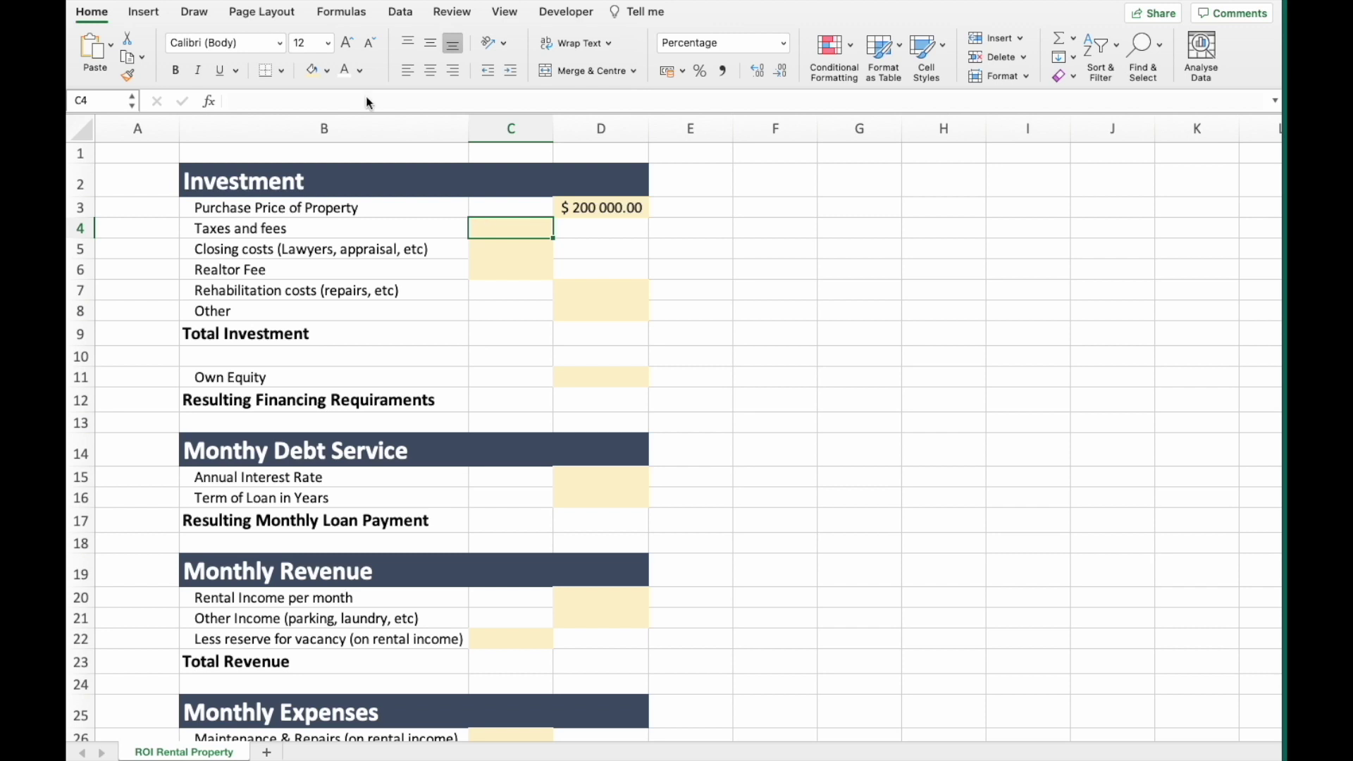
text(0.5)
key(Return)
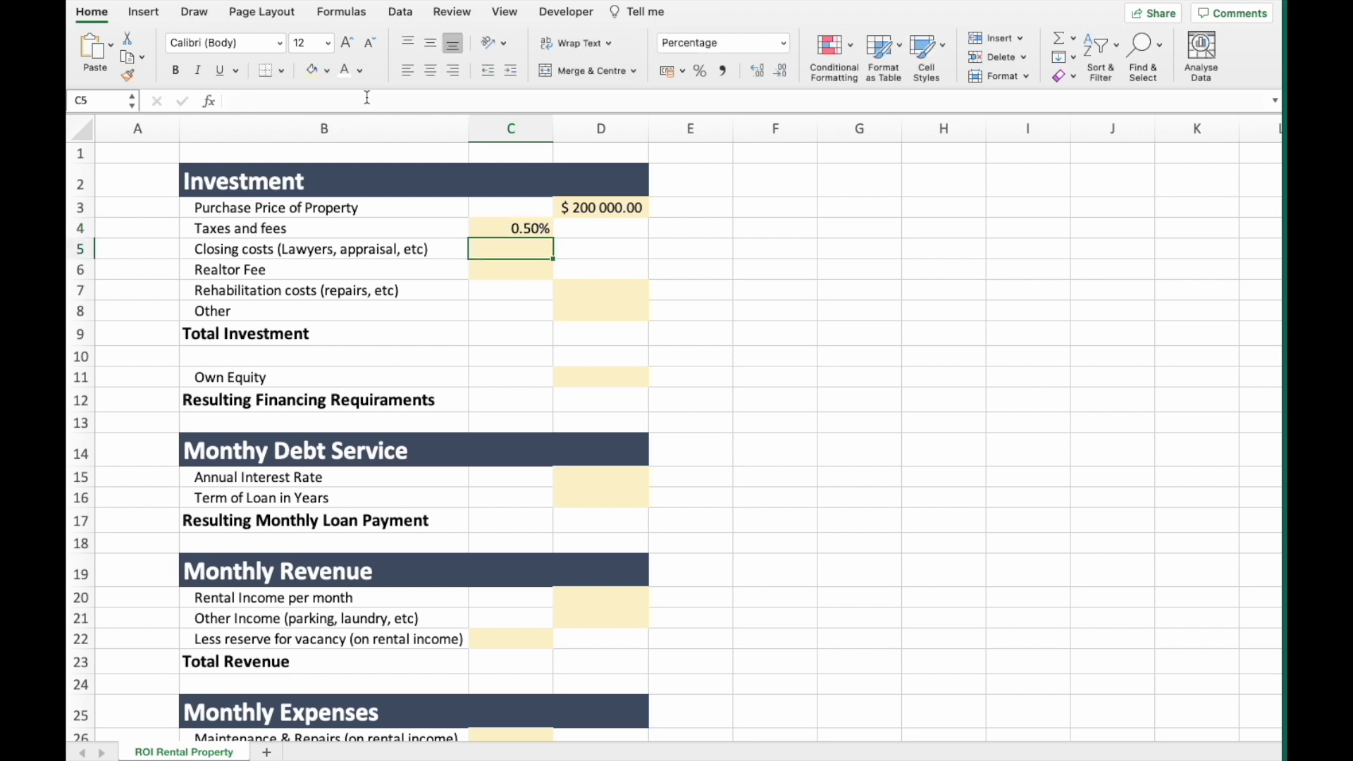
text(1)
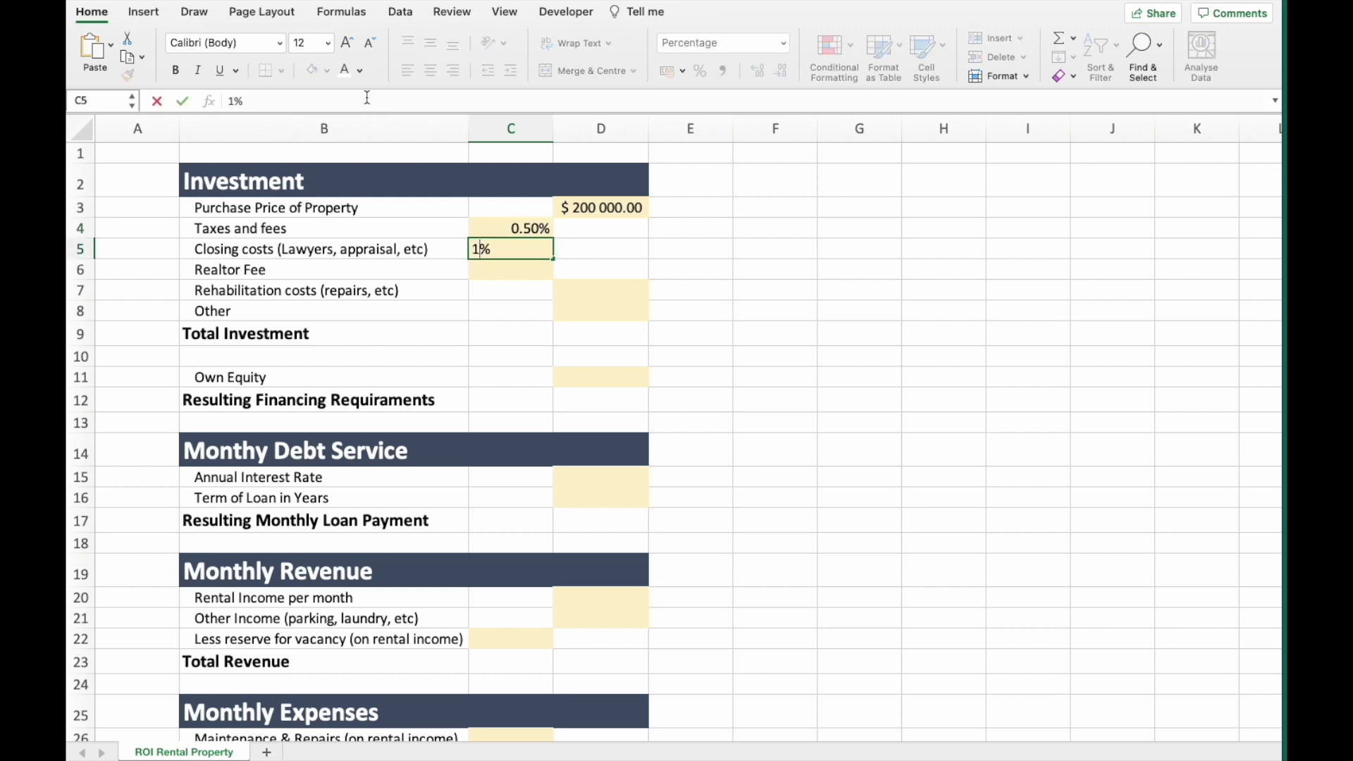
key(Return)
text(1)
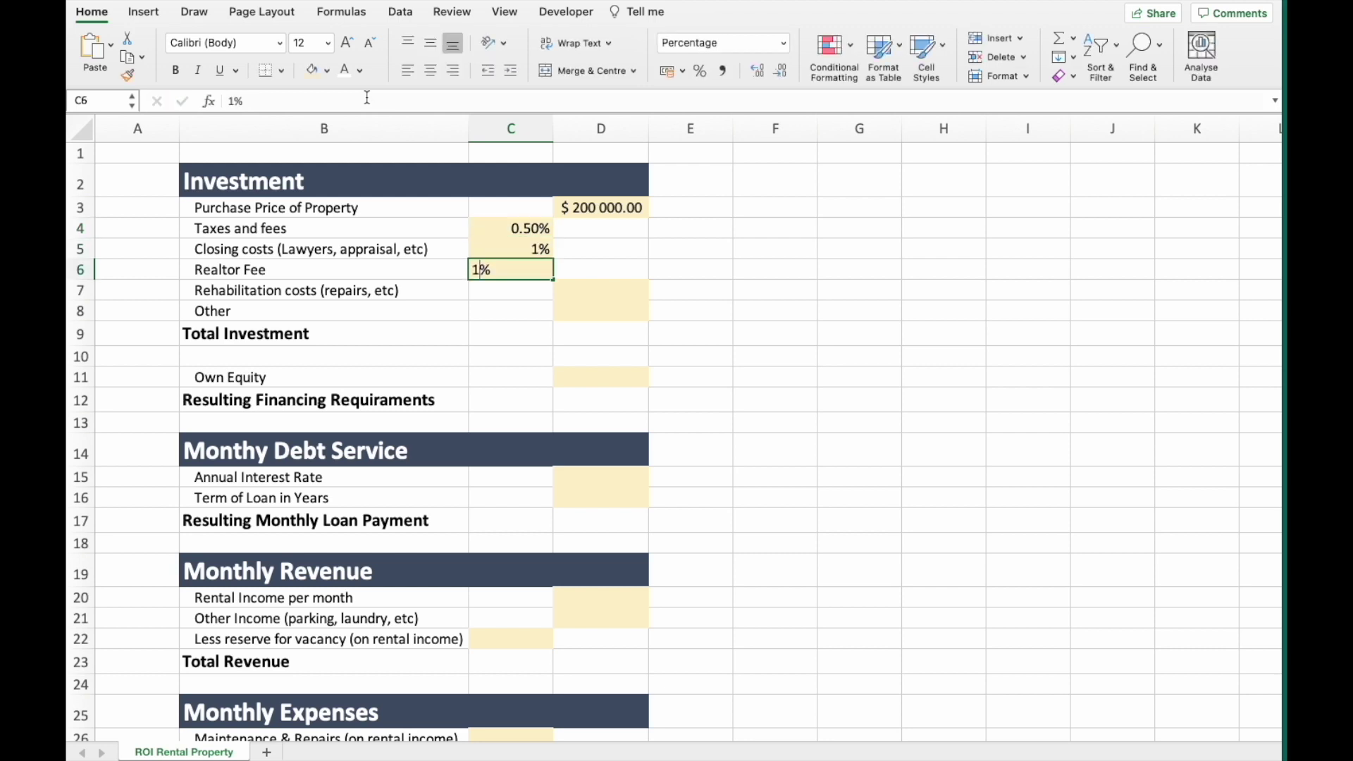
key(Return)
Calculate the taxes and fees amount in D4 with =C4*$D$3 and fill the formula down to the realtor fee in D6.
key(Up)
key(Right)
key(Up)
key(Up)
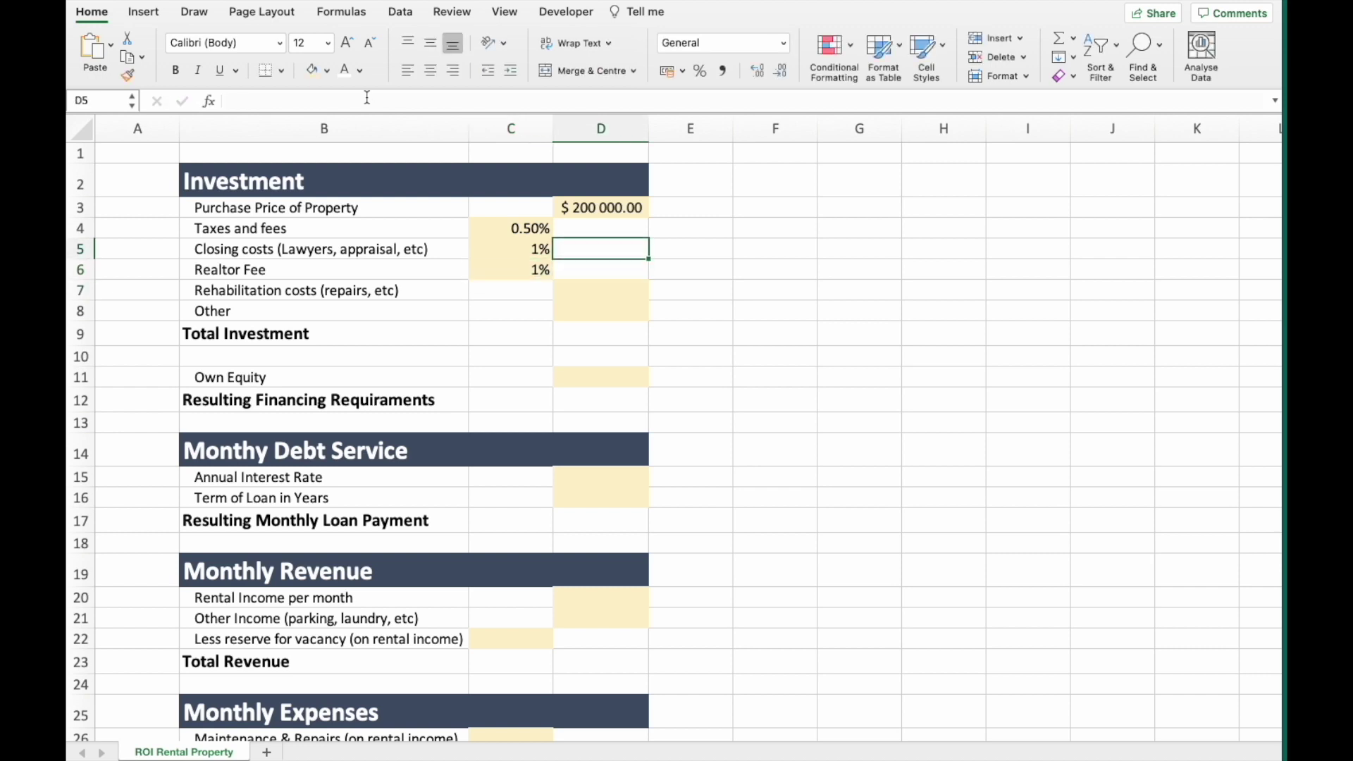
text(=)
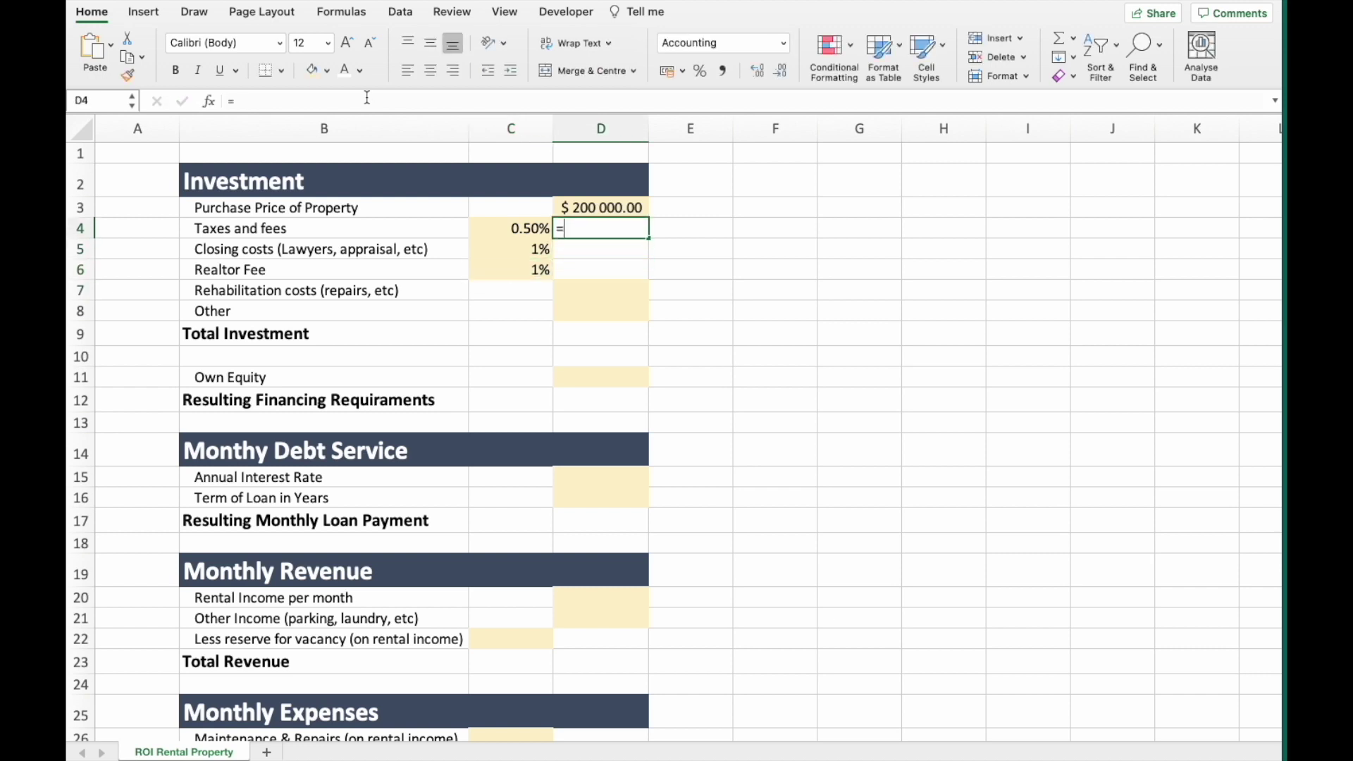
click(534, 227)
text(*)
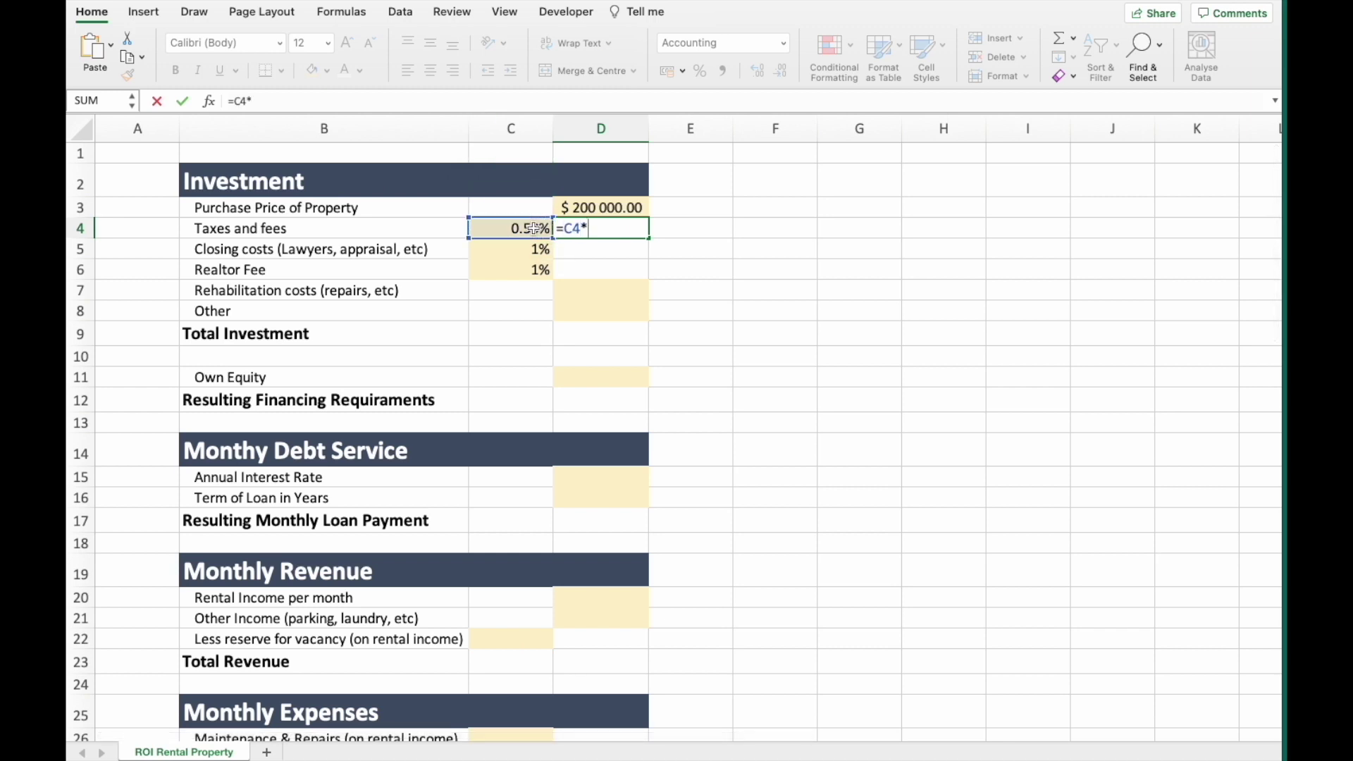
click(591, 208)
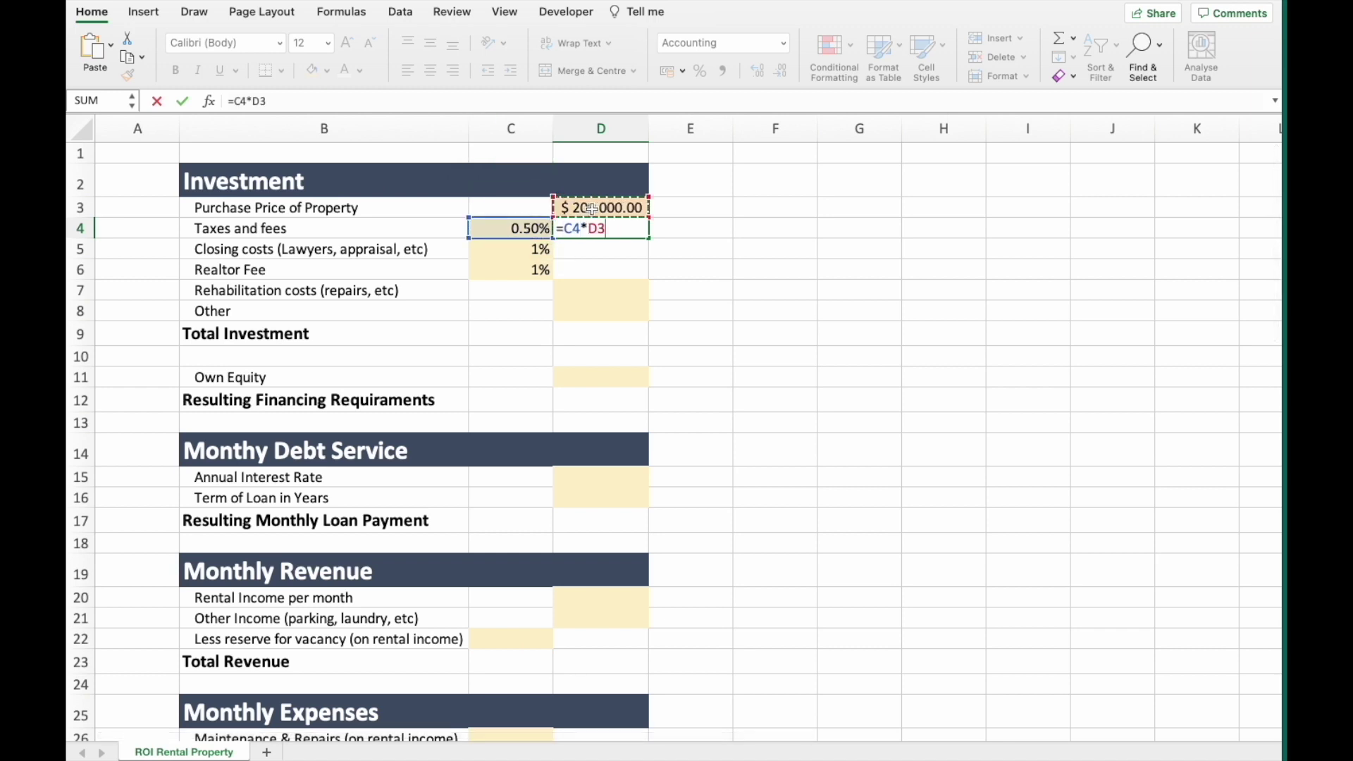
key(F4)
key(Return)
click(612, 232)
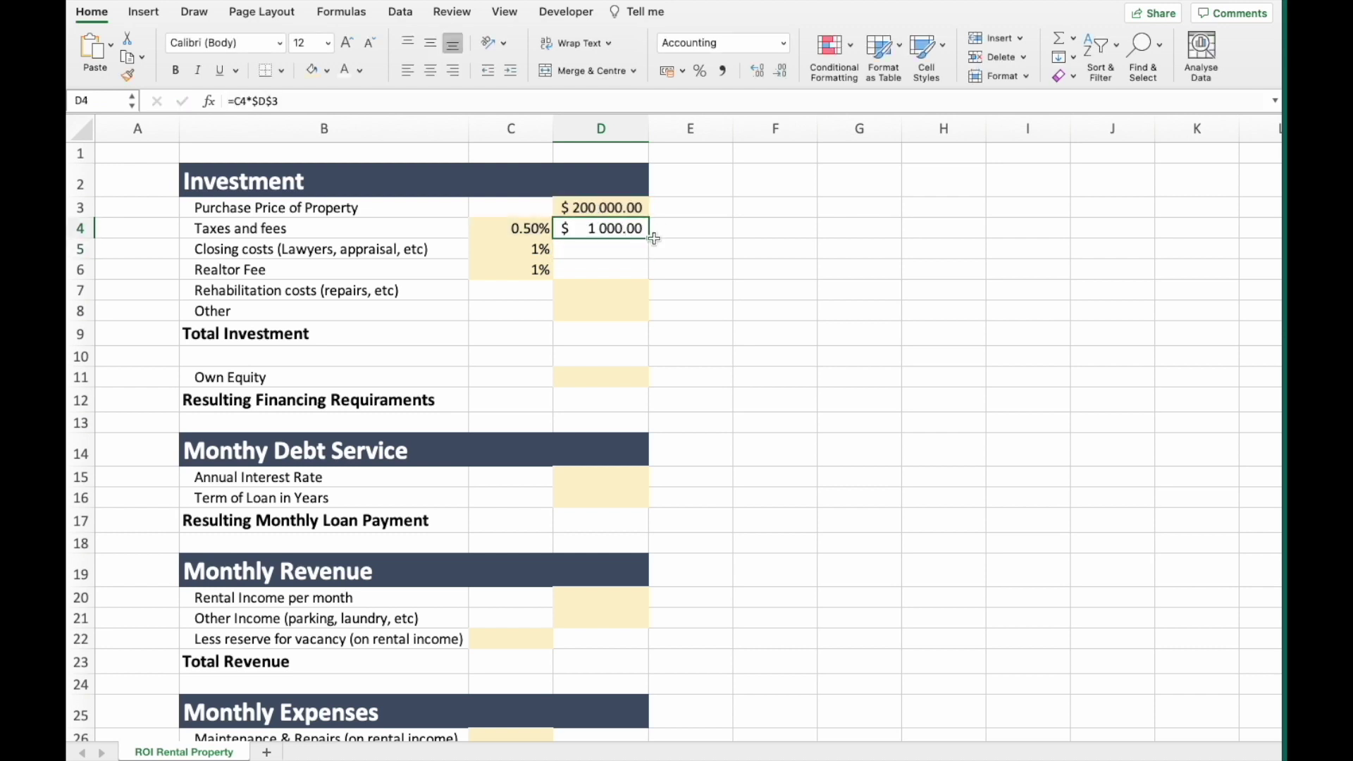
drag(649, 238, 640, 276)
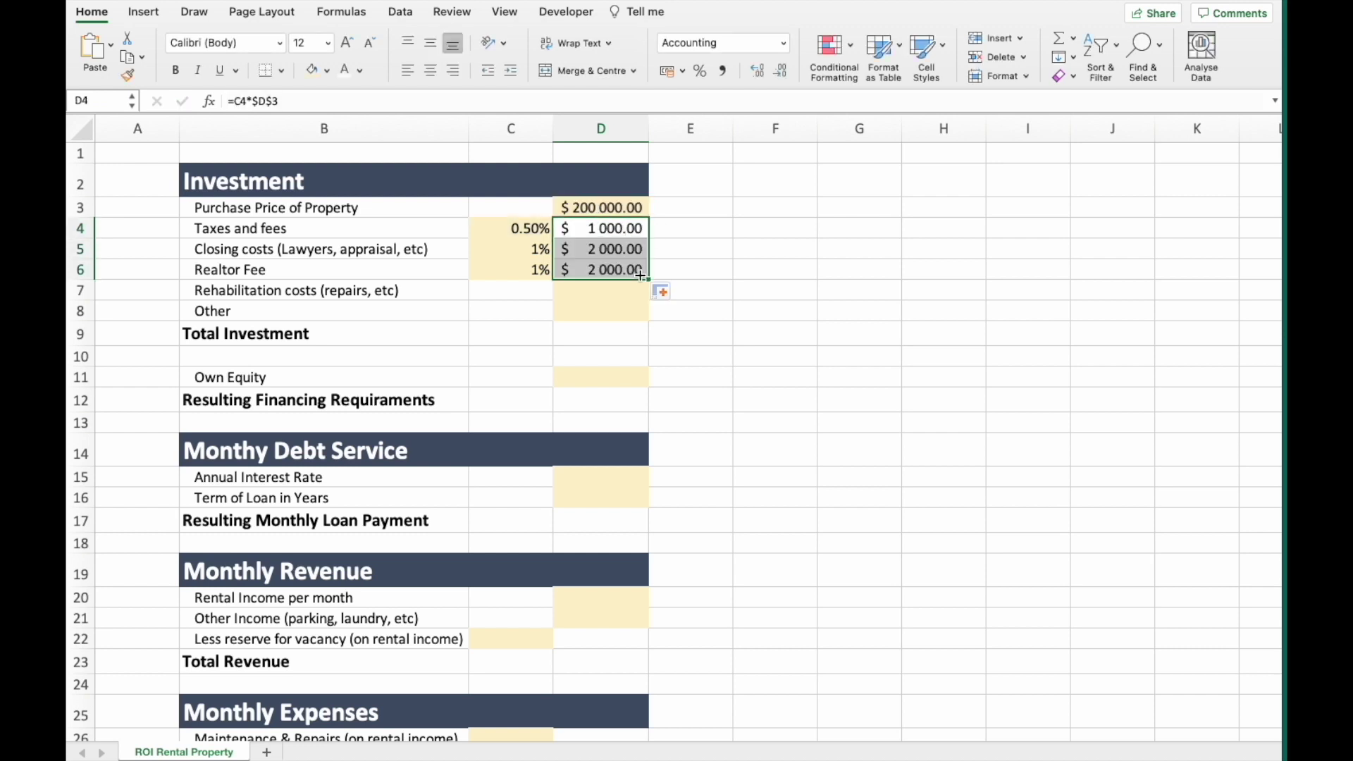
Enter 5000 for rehabilitation costs in D7 and 0 for other investment costs in D8.
click(599, 295)
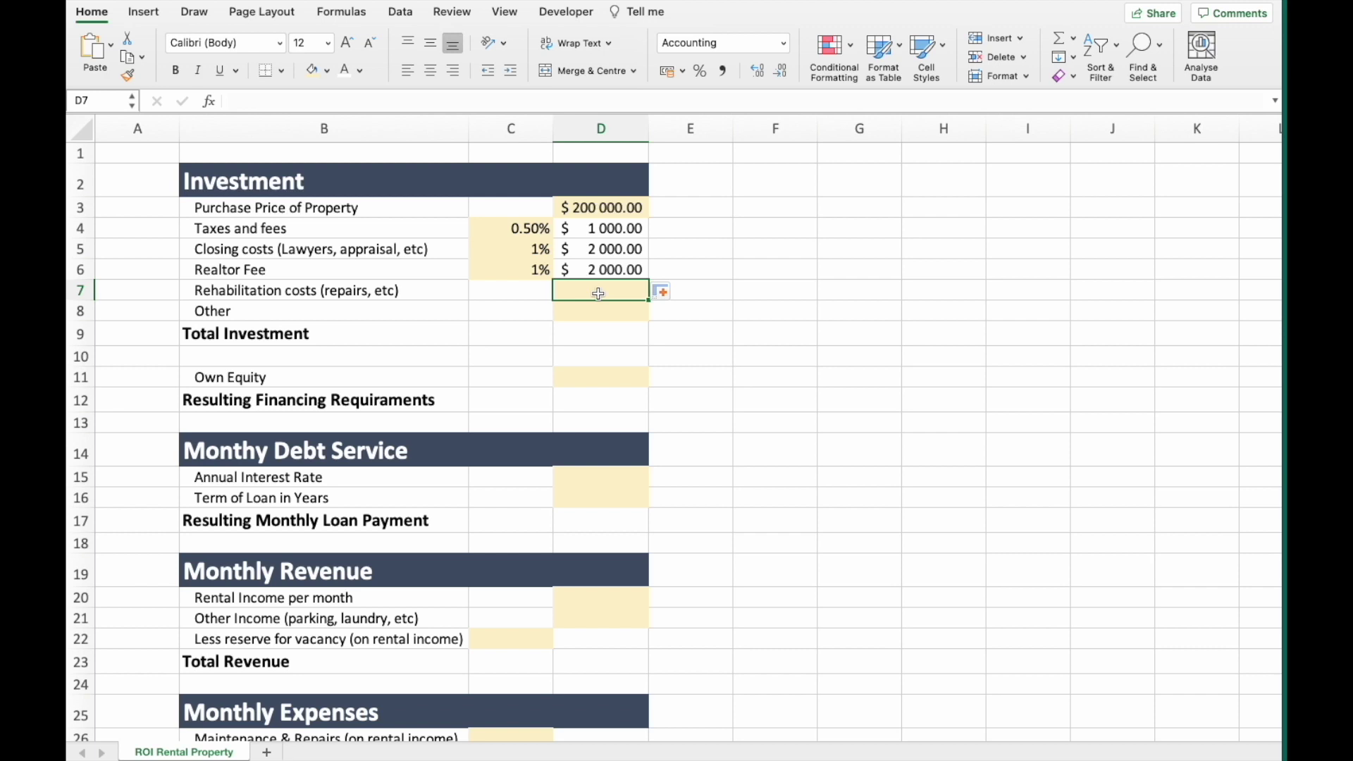
text(5000)
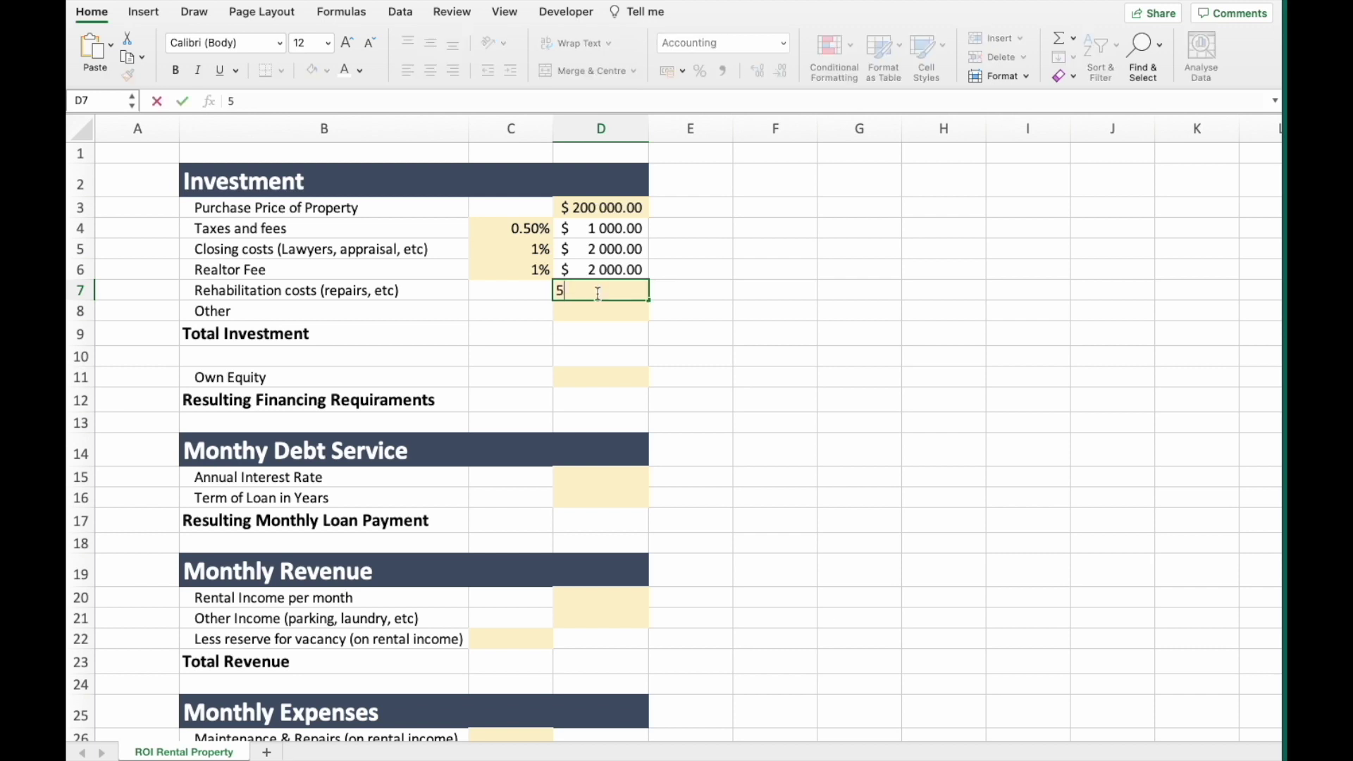
key(Return)
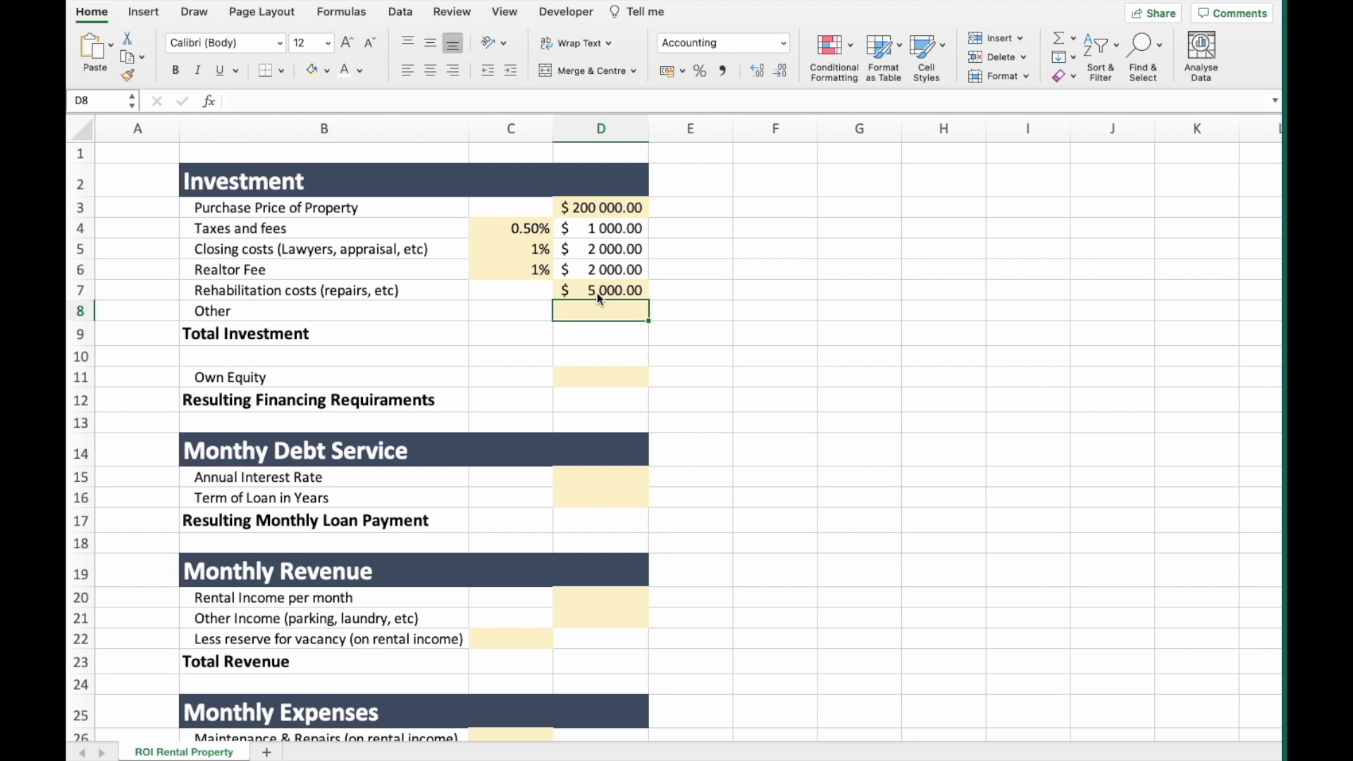
text(0)
key(Return)
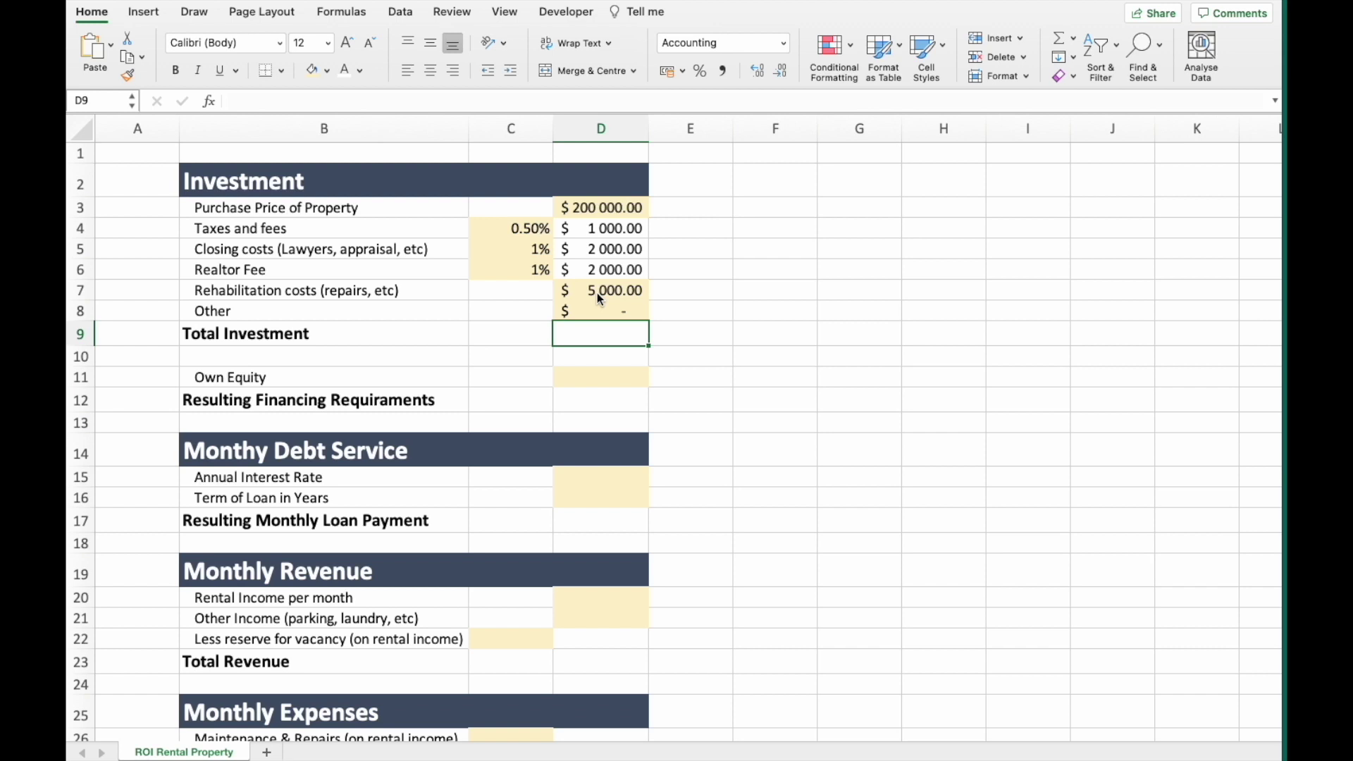
Calculate the total investment in D9 with a SUM of D3:D8.
text(=sum)
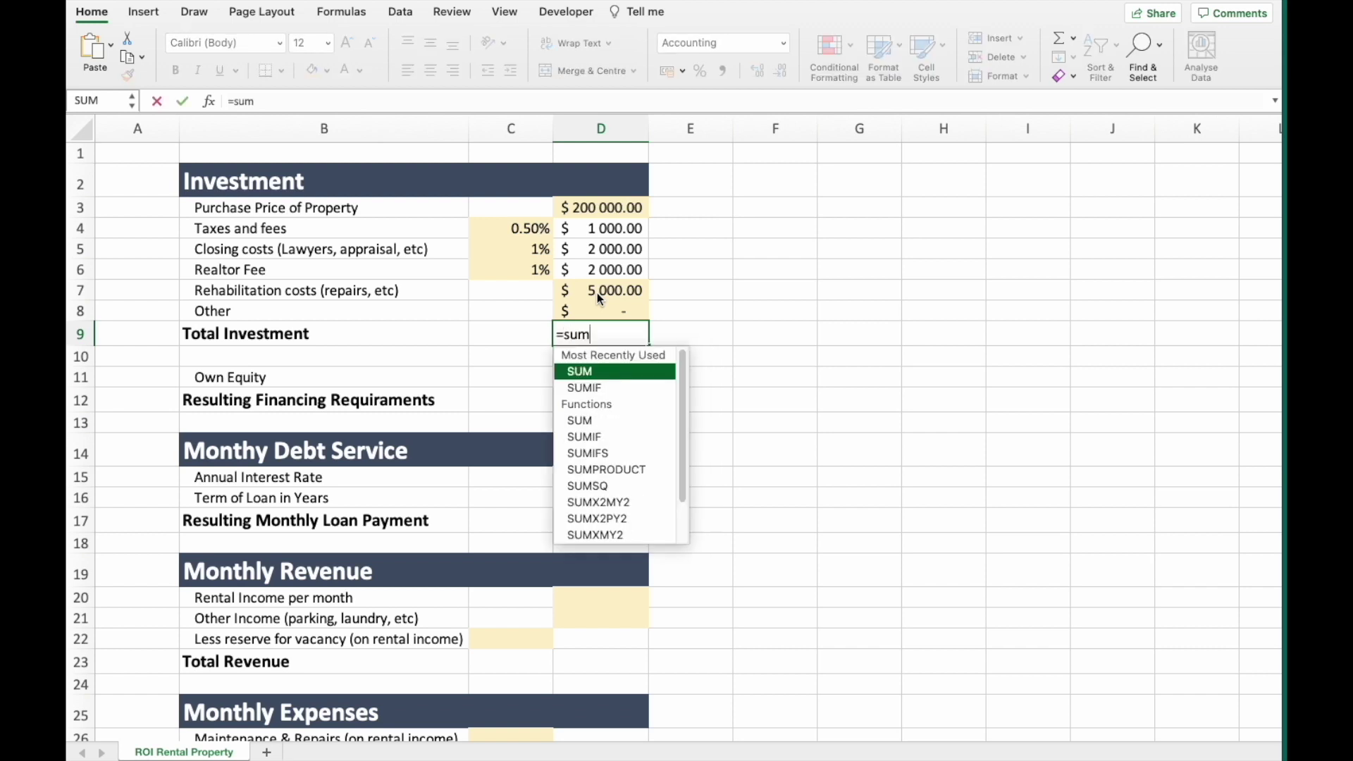
key(Tab)
drag(610, 207, 607, 311)
key(Return)
key(Return)
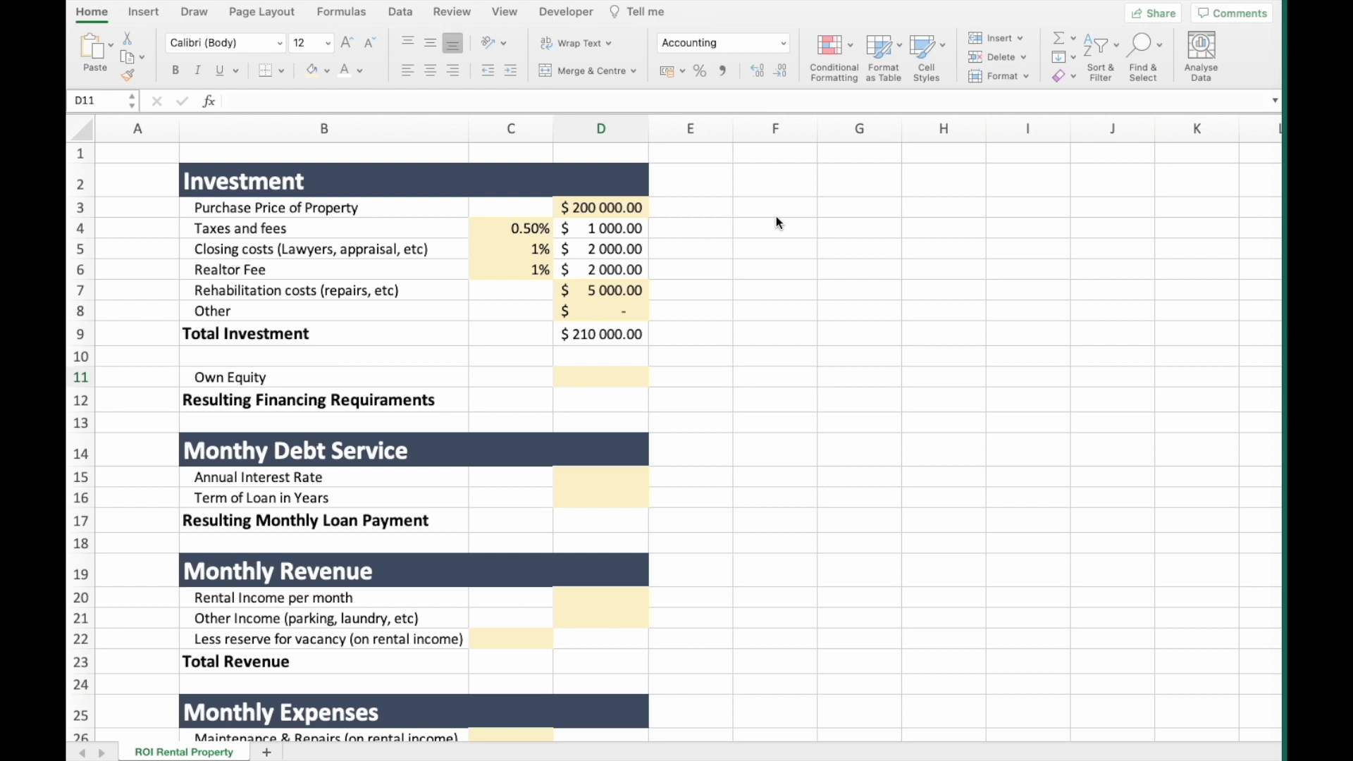
Enter 40000 as the own equity in D11.
click(621, 373)
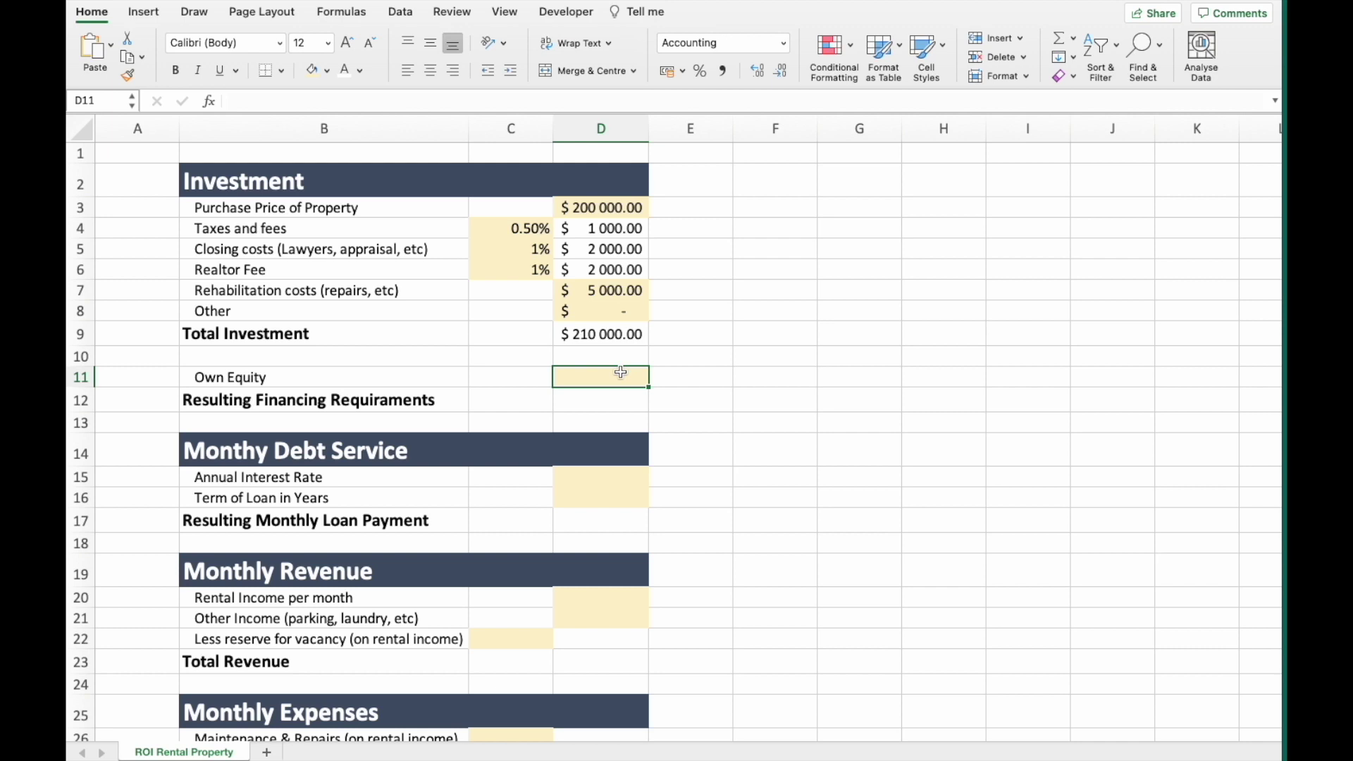
text(40000)
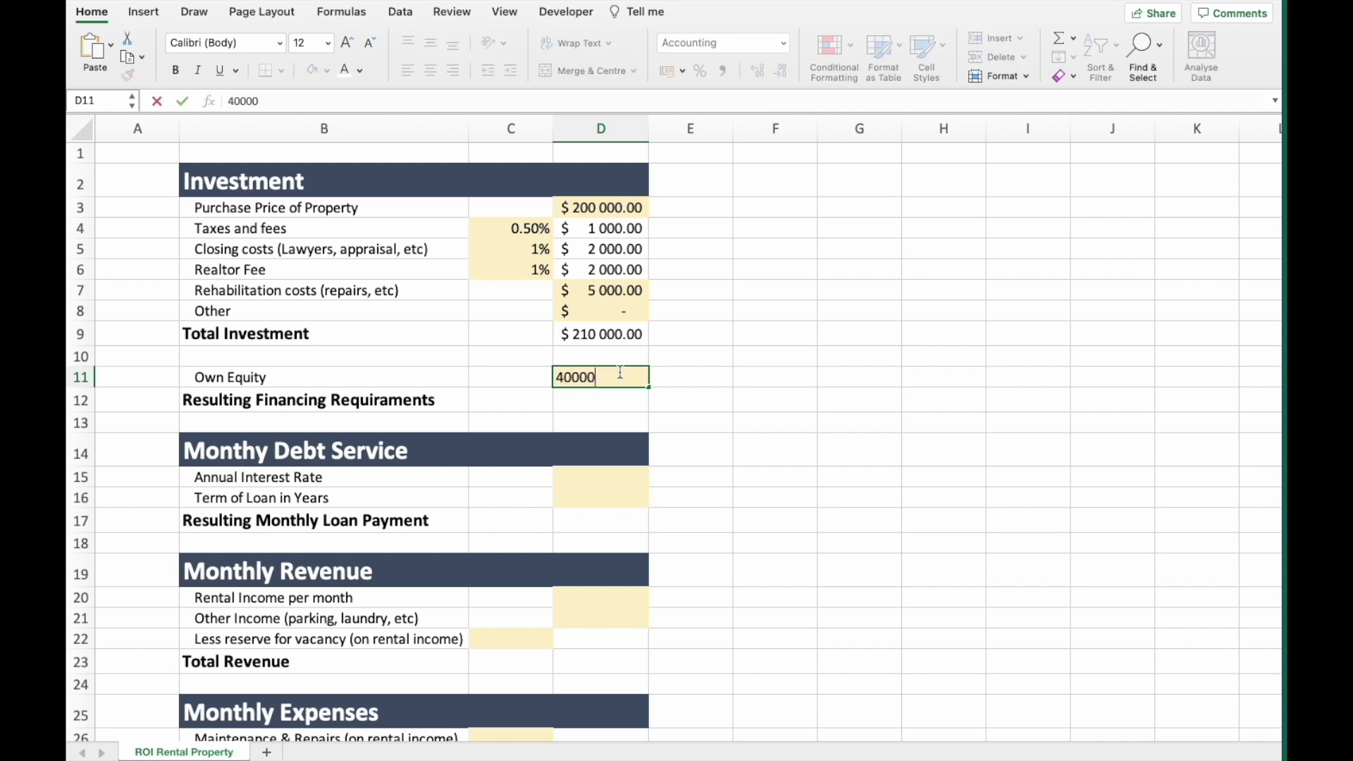
key(Return)
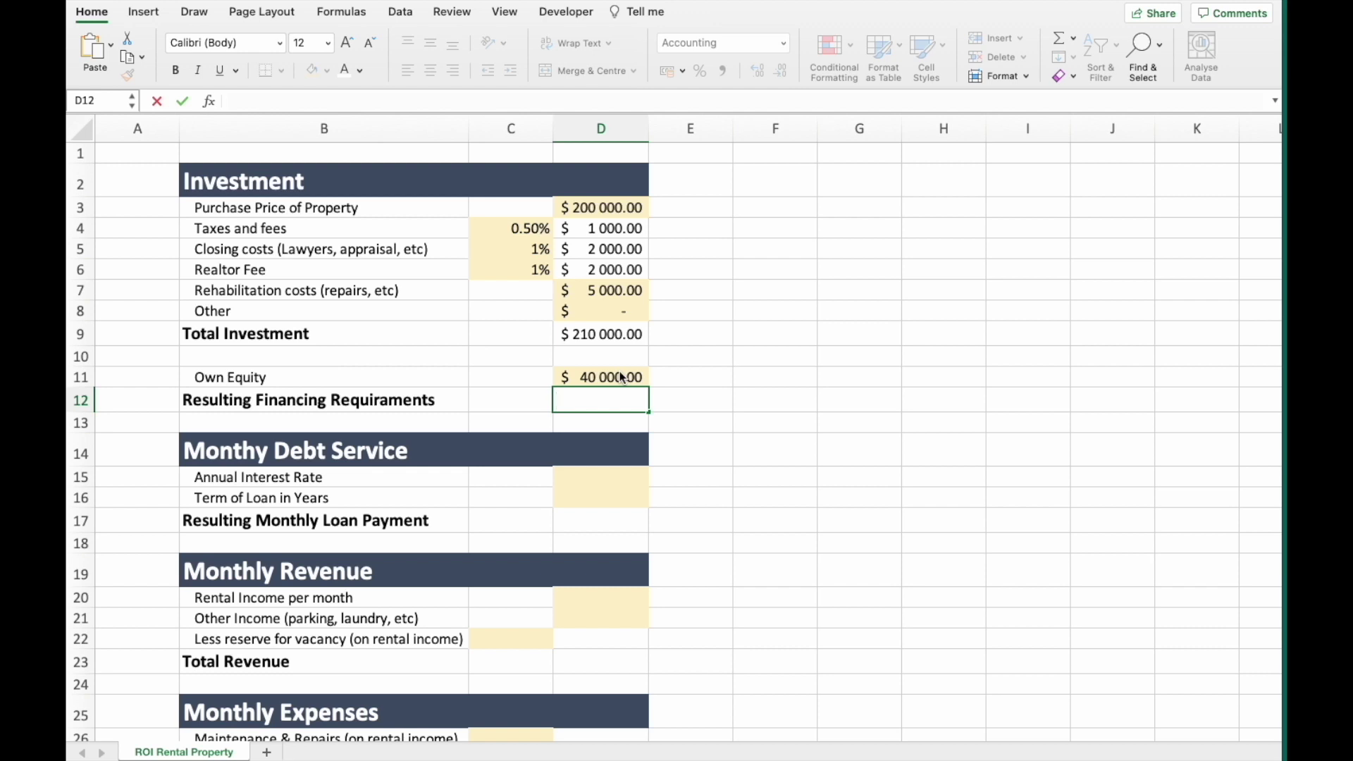
Calculate the resulting financing requirements in D12 by subtracting own equity from total investment with =D9-D11.
text(=)
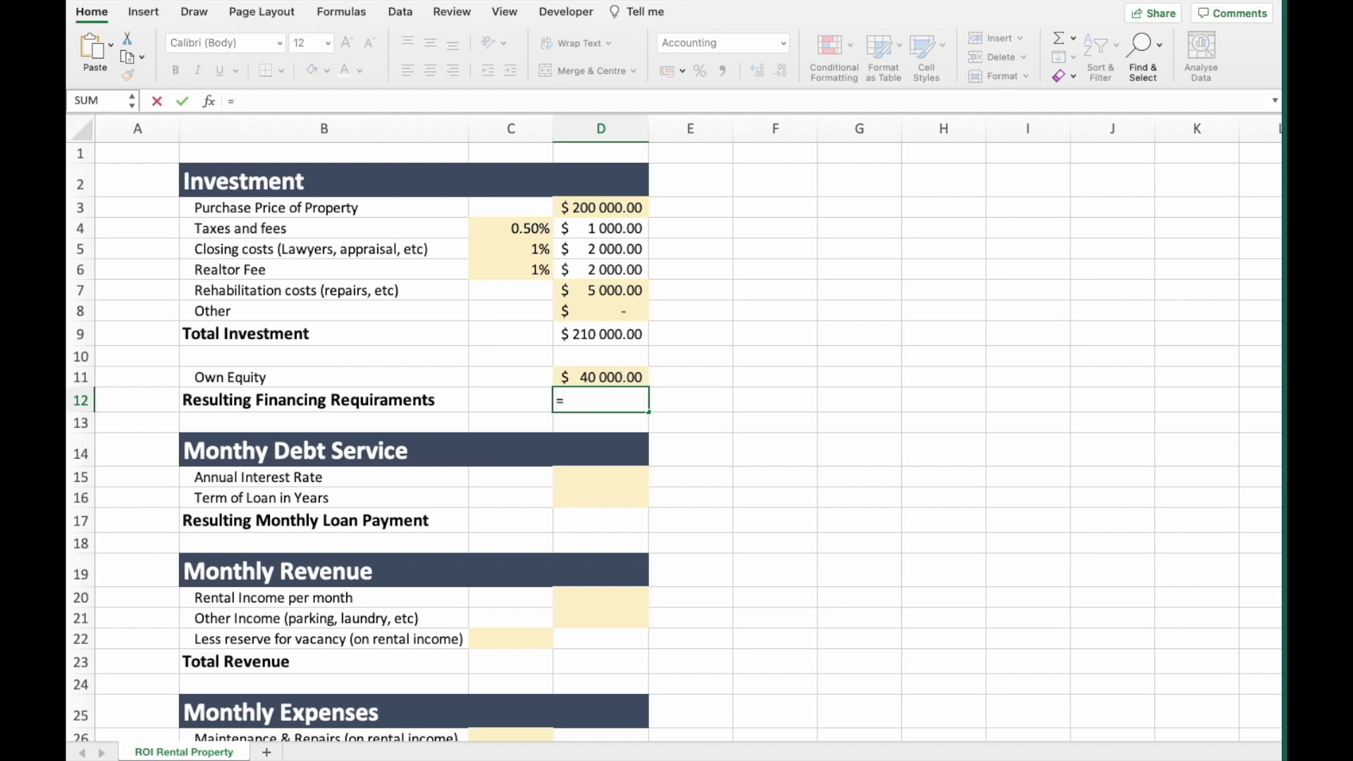
click(620, 331)
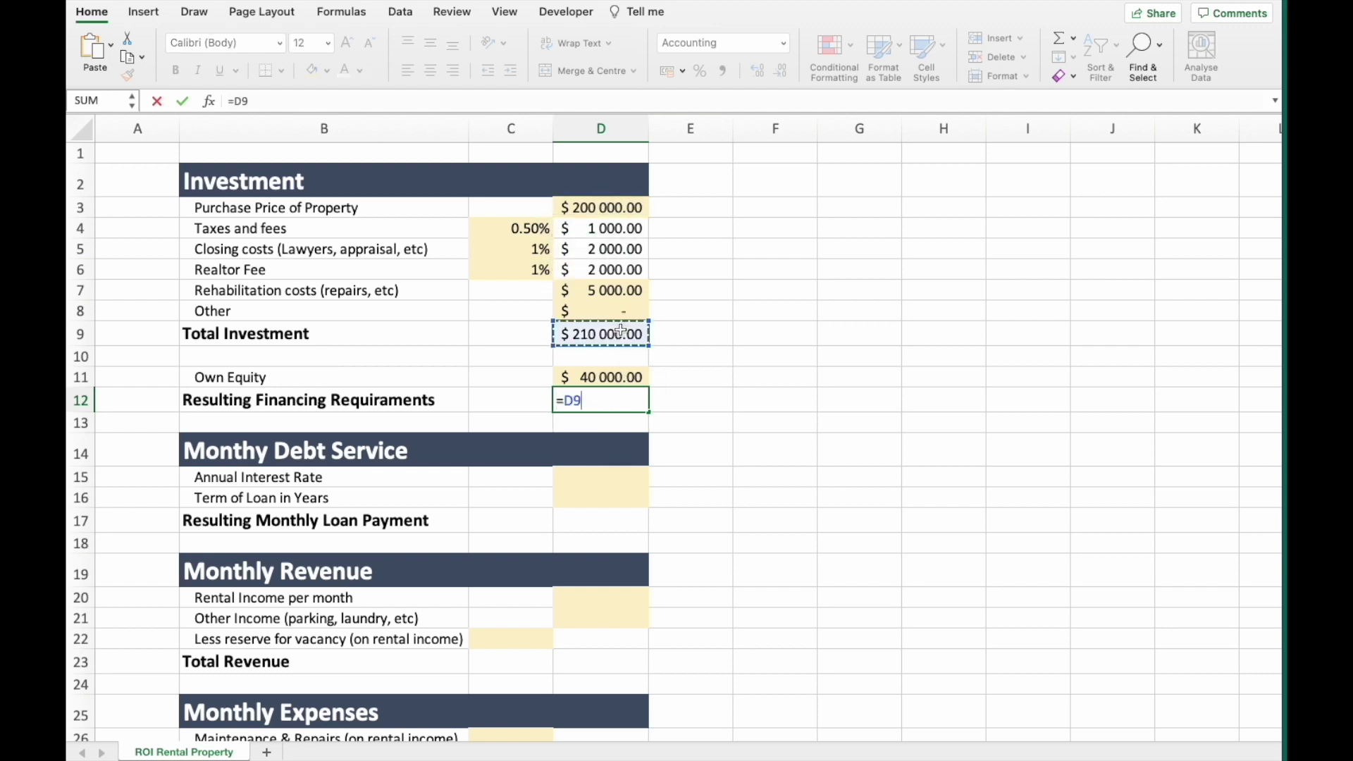
text(-)
click(622, 377)
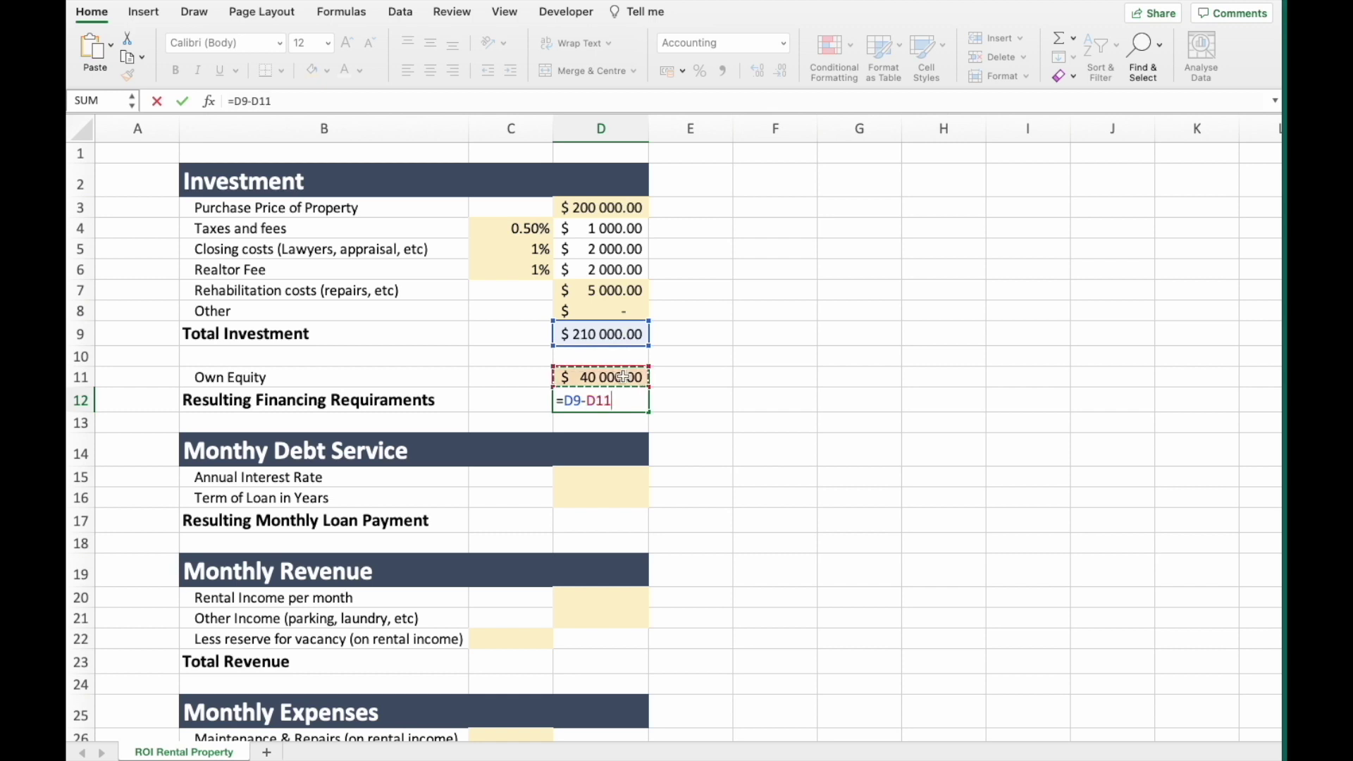
key(Return)
Set the annual interest rate in D15 to 3% and the loan term in D16 to 25 years.
scroll(631, 324, down, 3)
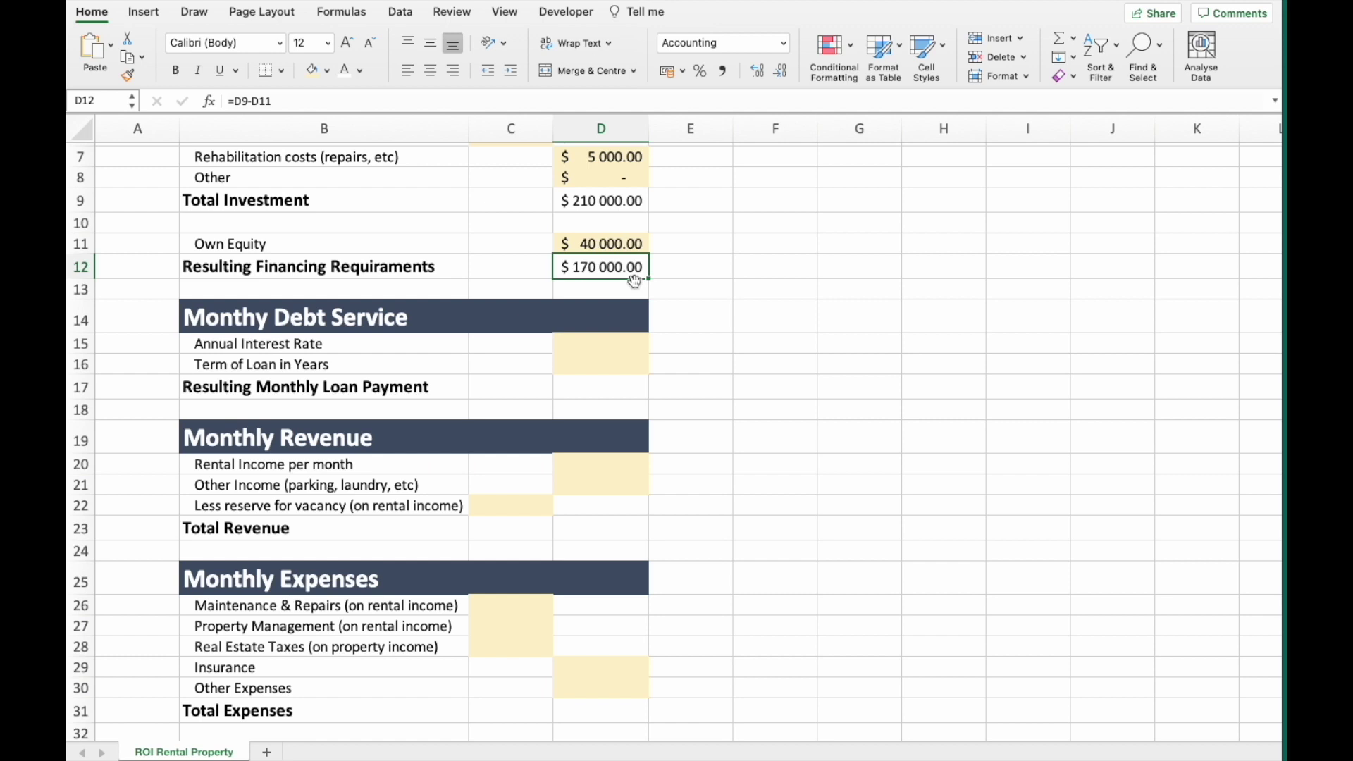
click(625, 341)
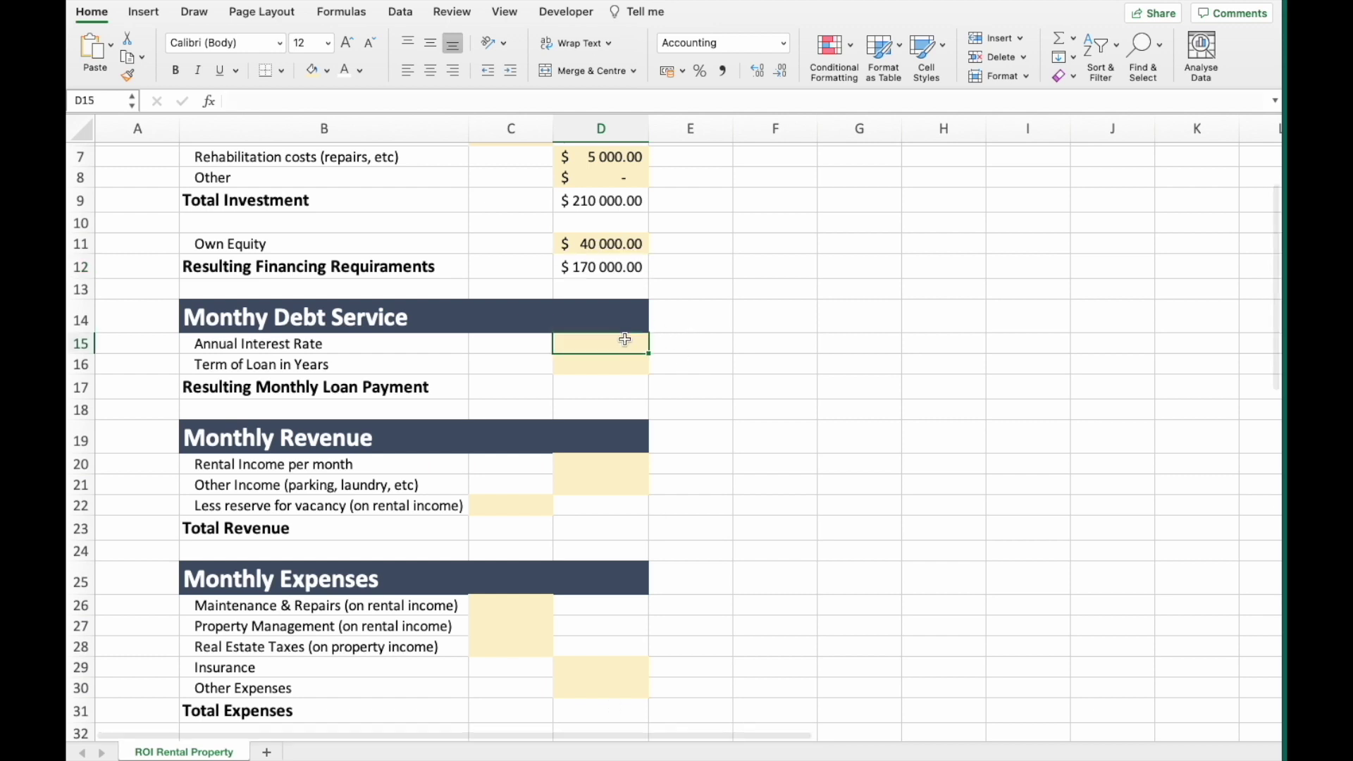
text(3)
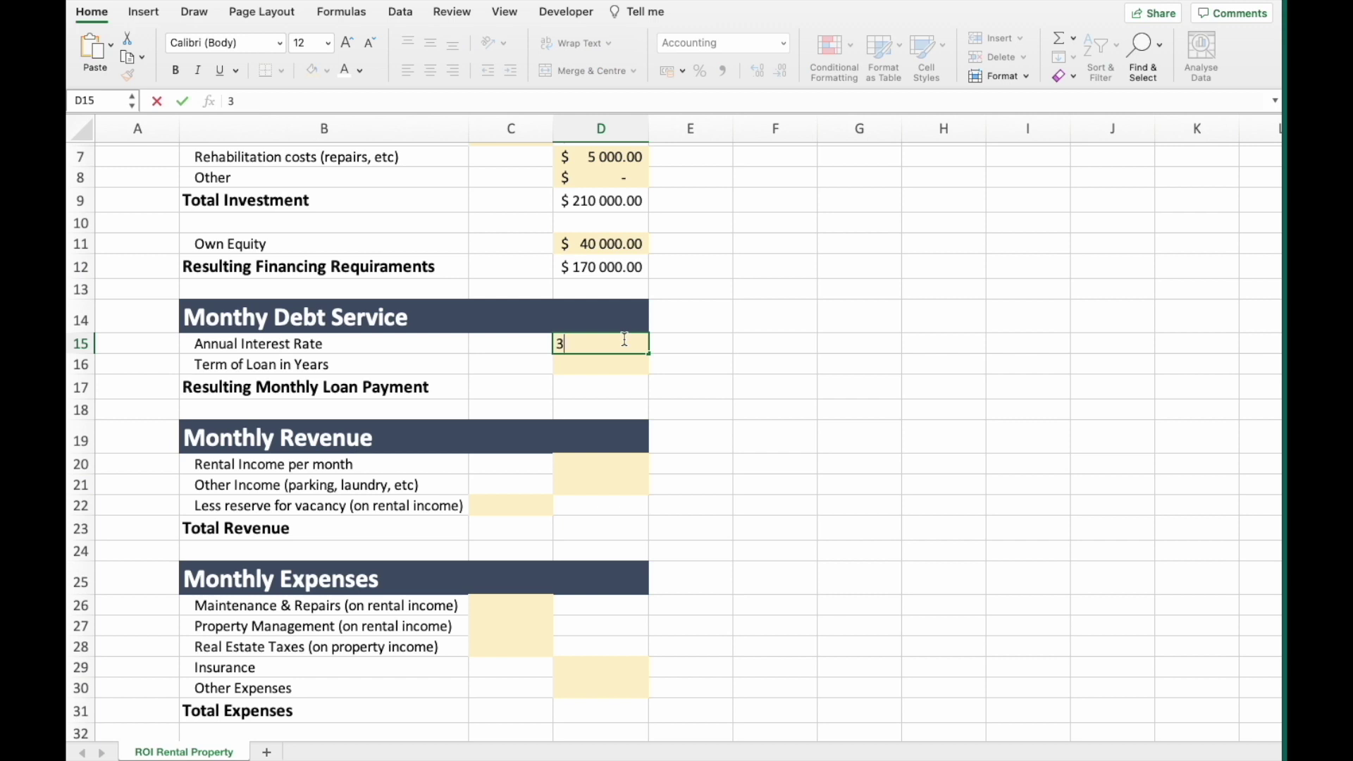
key(Return)
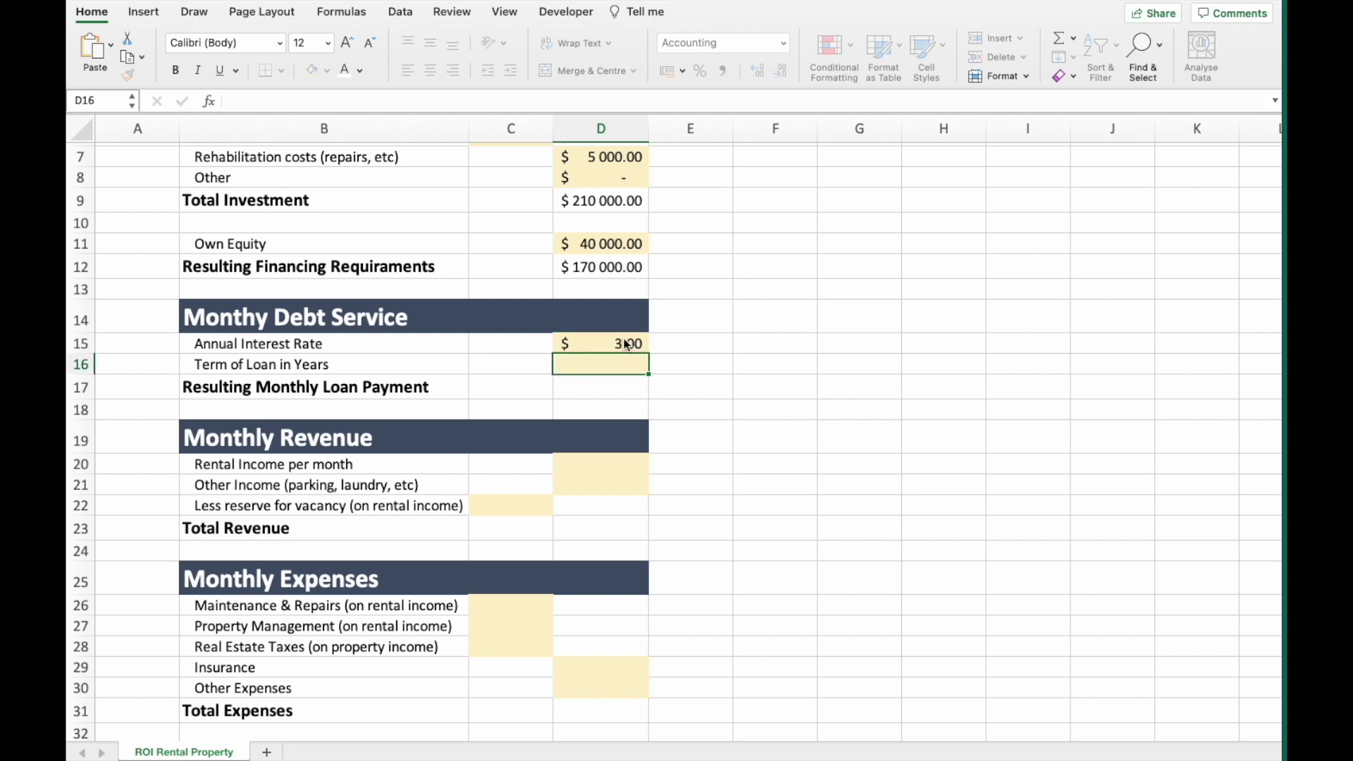
text(25)
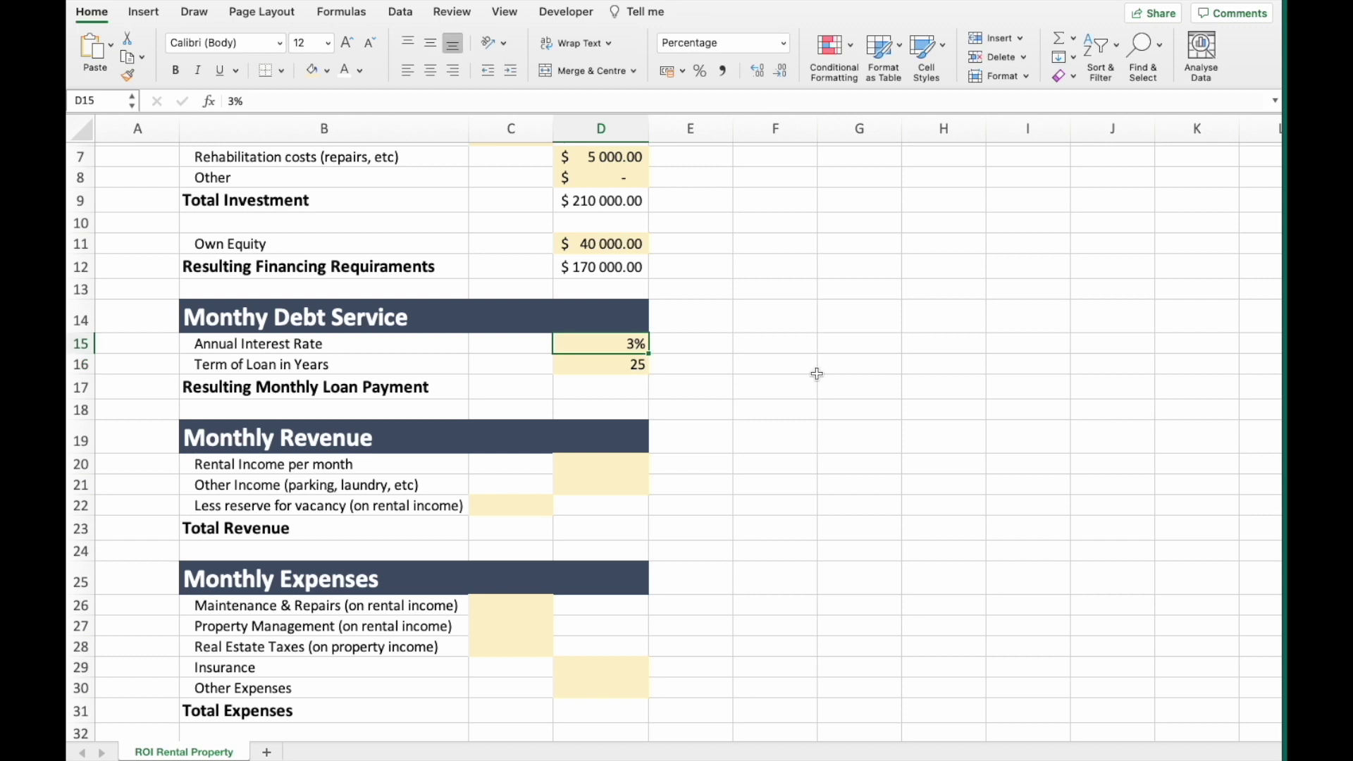
Calculate the resulting monthly loan payment in D17 with =PMT(D15/12,D16*12,D12,0,1), using payments at the beginning of the period.
key(Down)
key(Down)
text(=pmt)
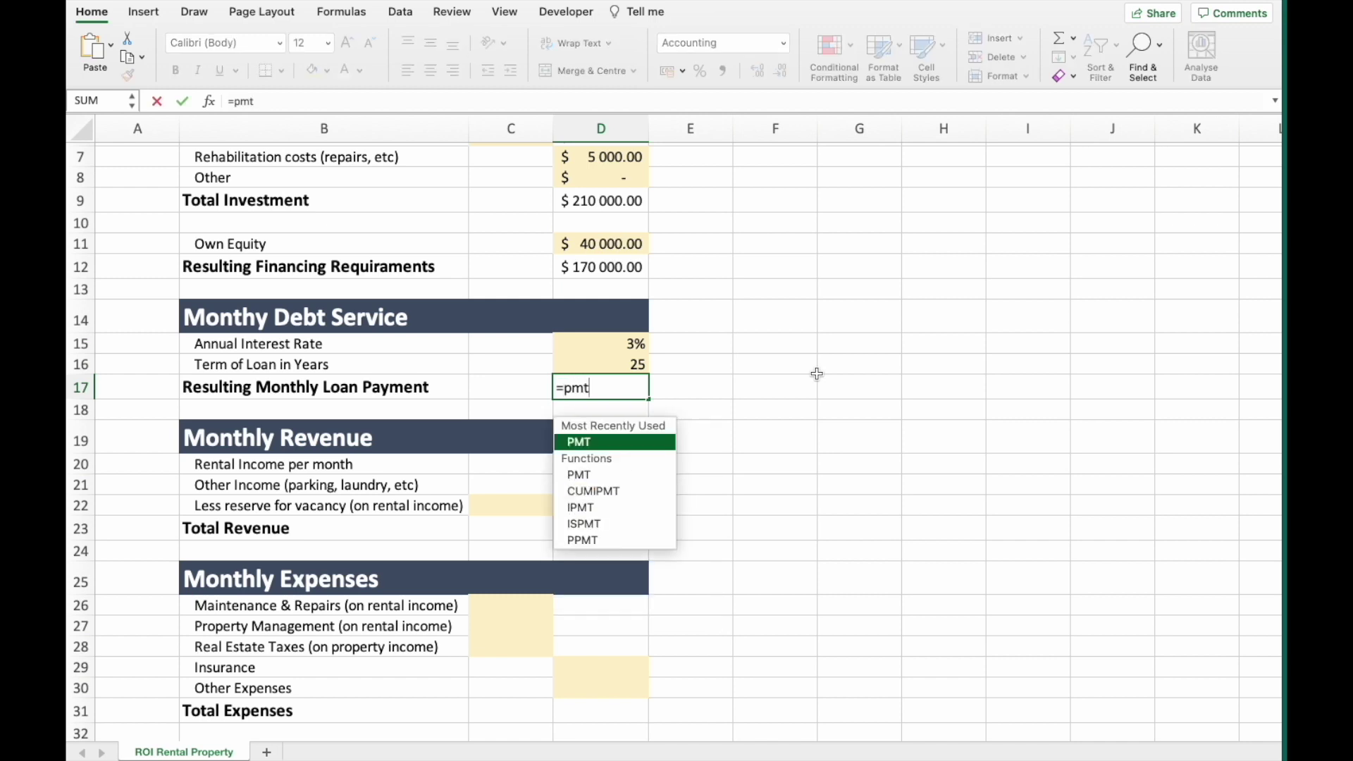
key(Tab)
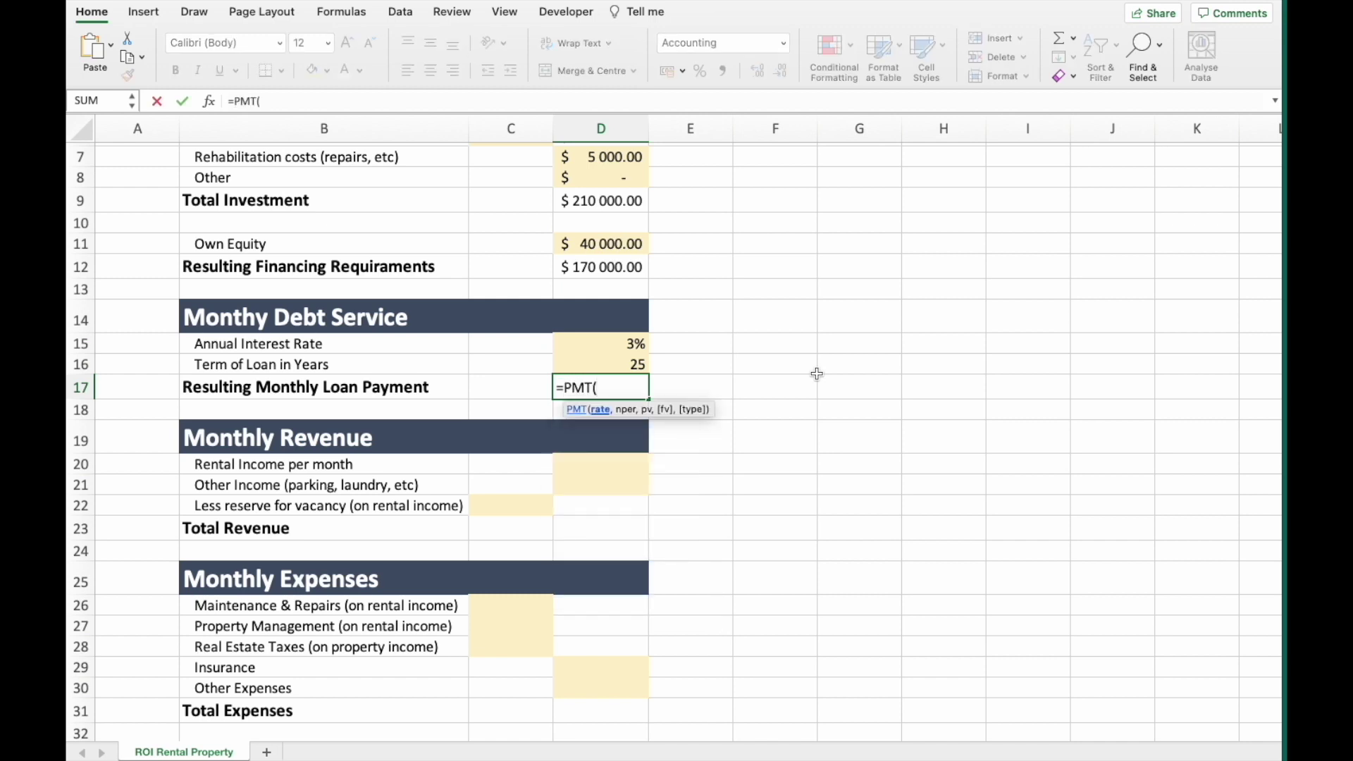
click(636, 344)
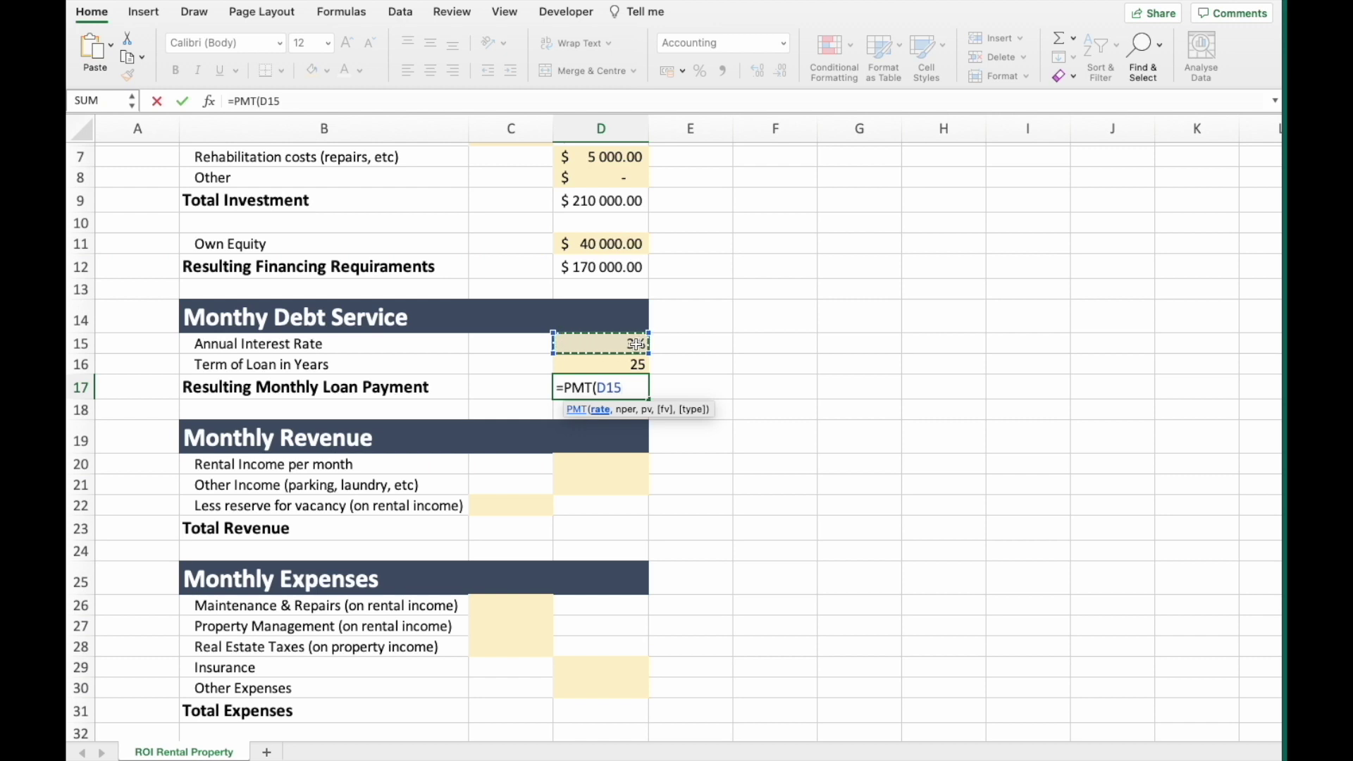
text(/12,)
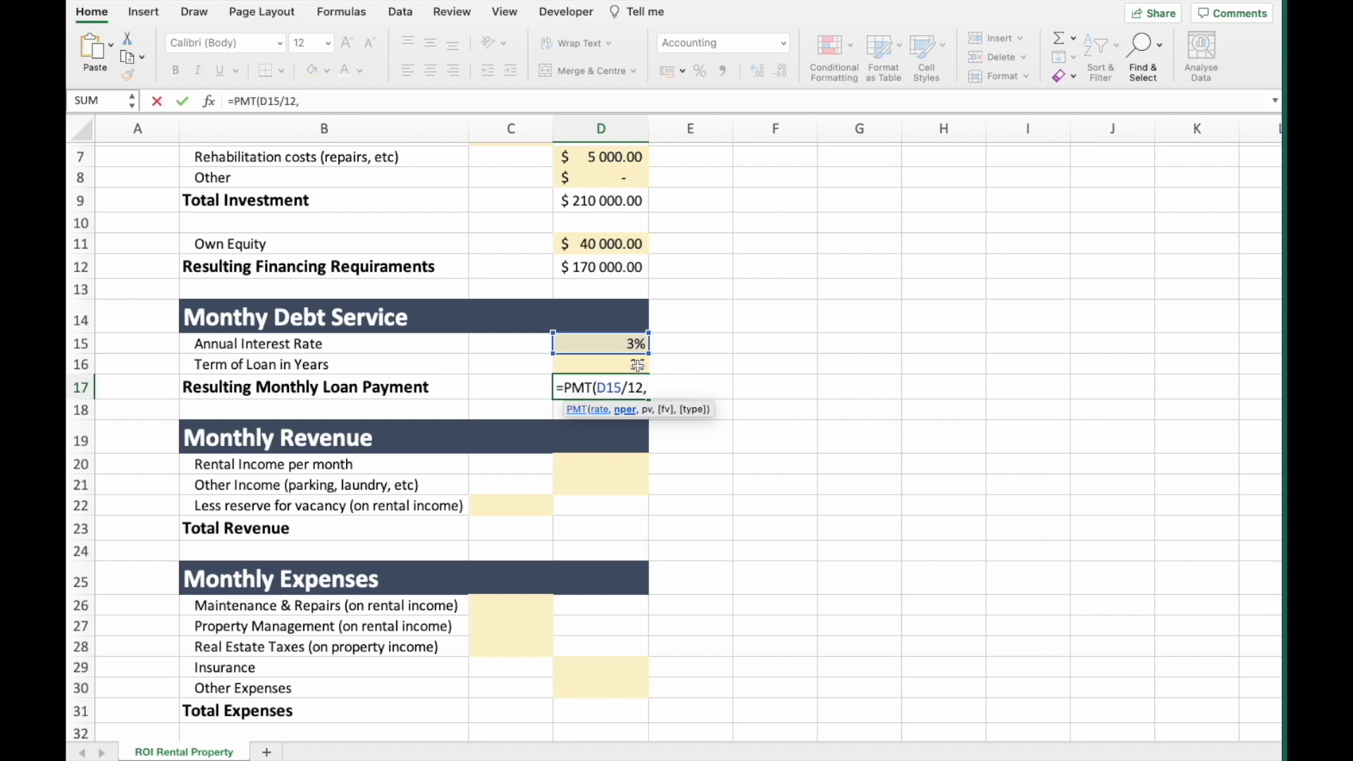
click(638, 366)
text(*)
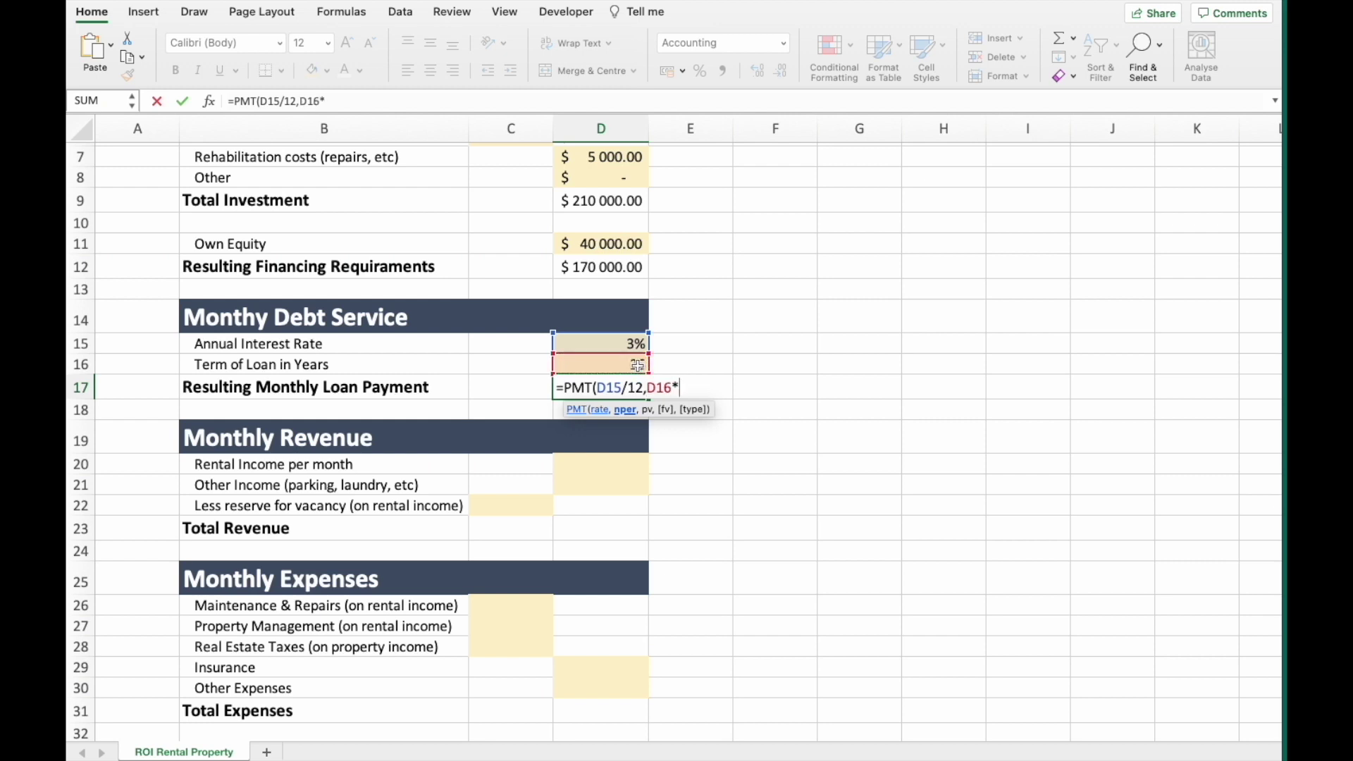
text(12,)
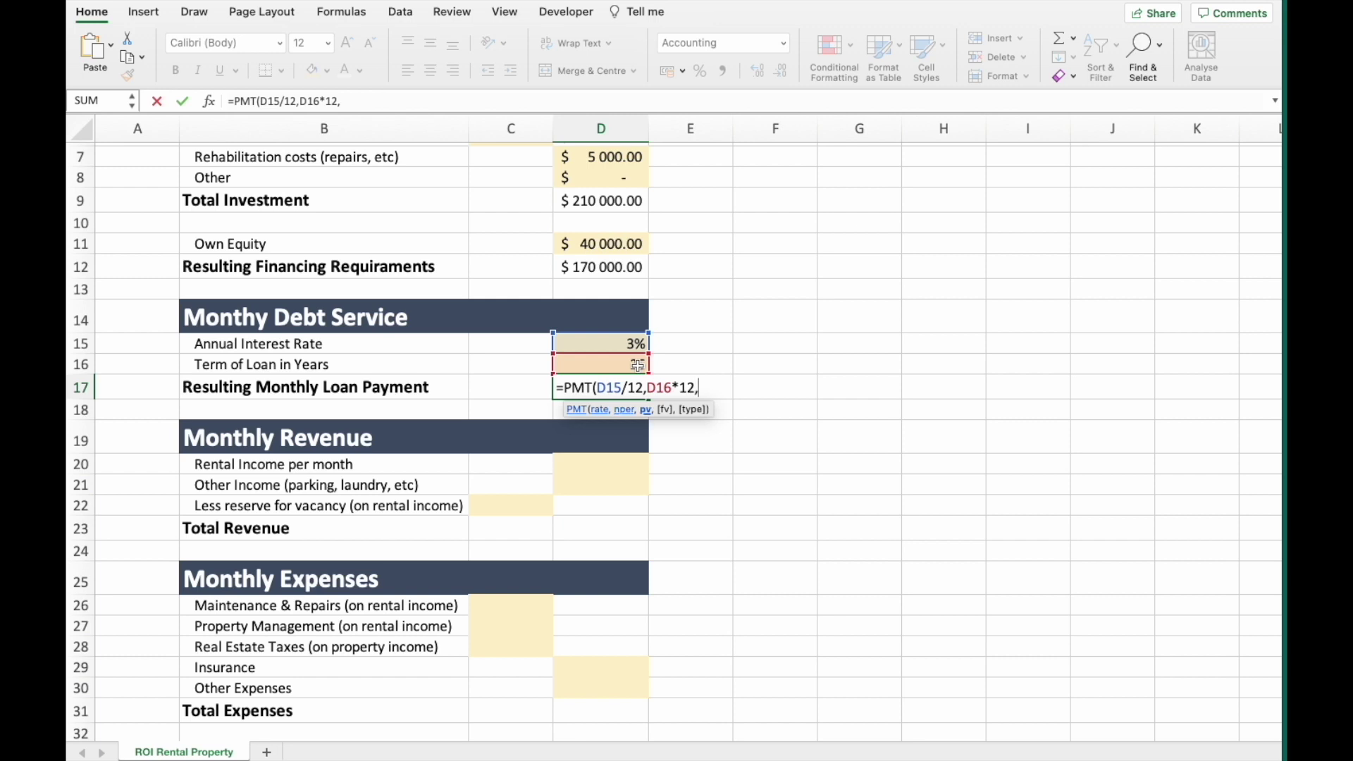
click(619, 269)
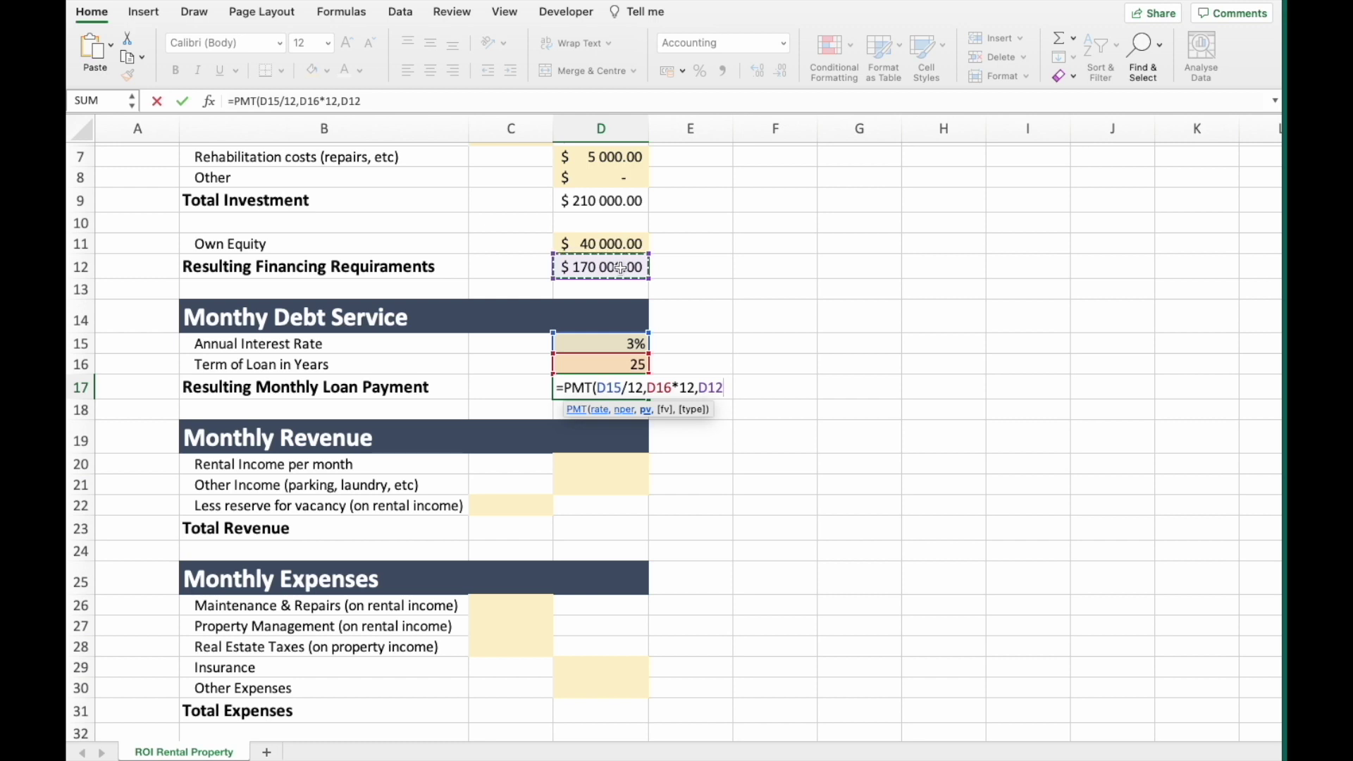
text(,)
text(0,)
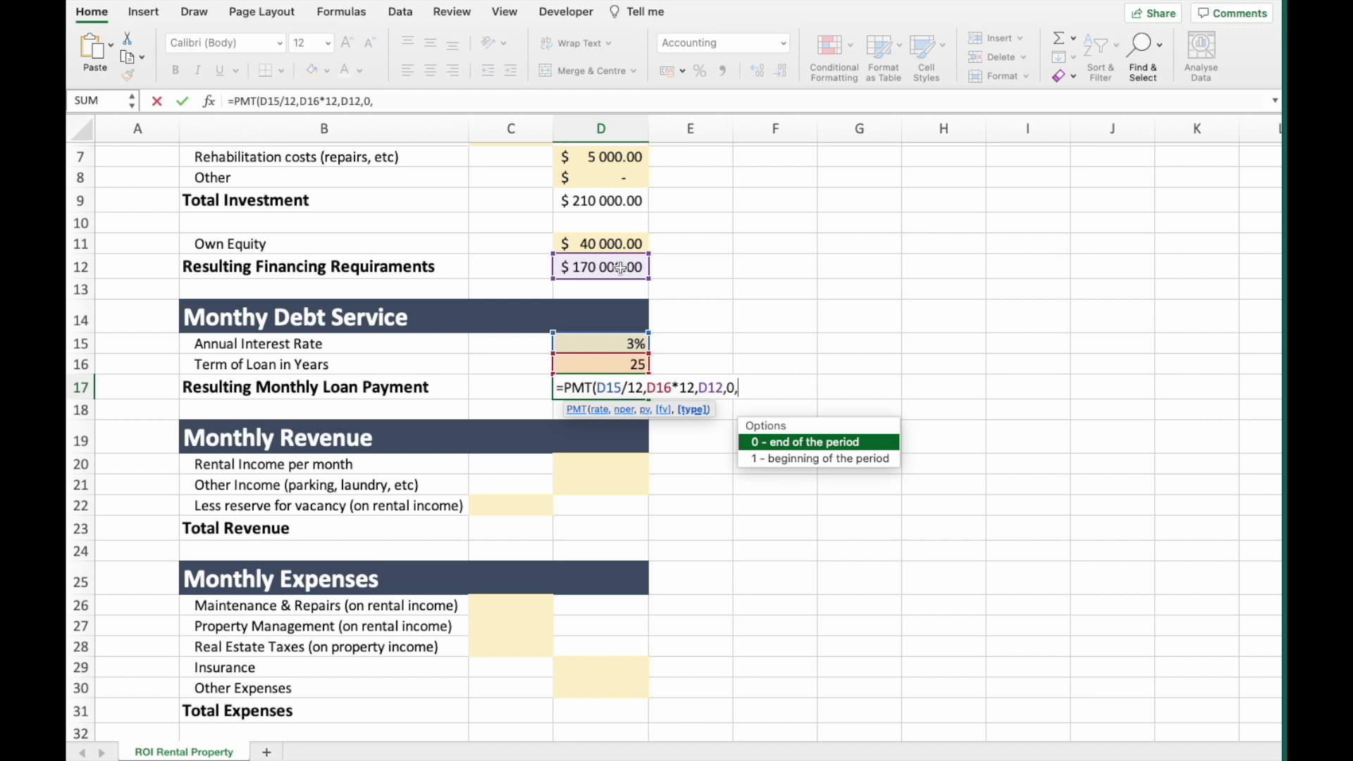
key(Down)
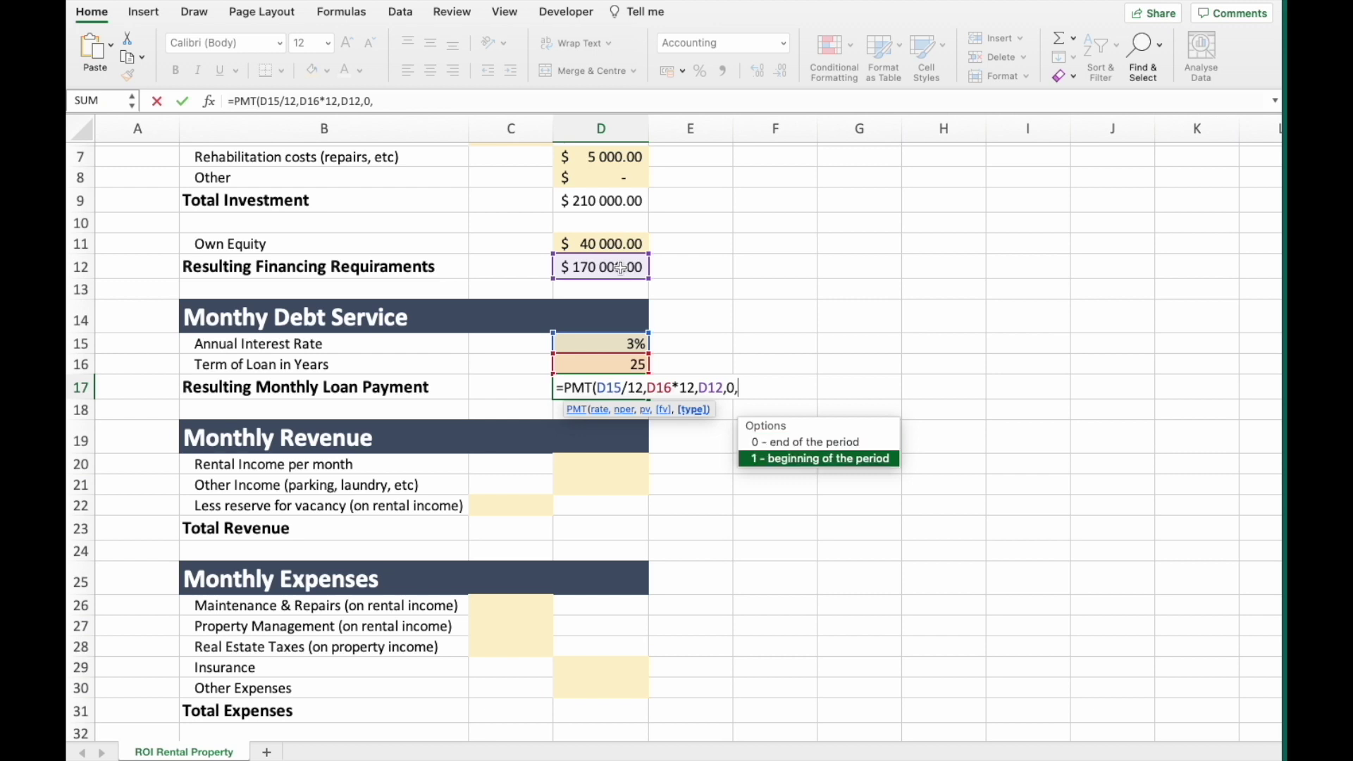
key(Tab)
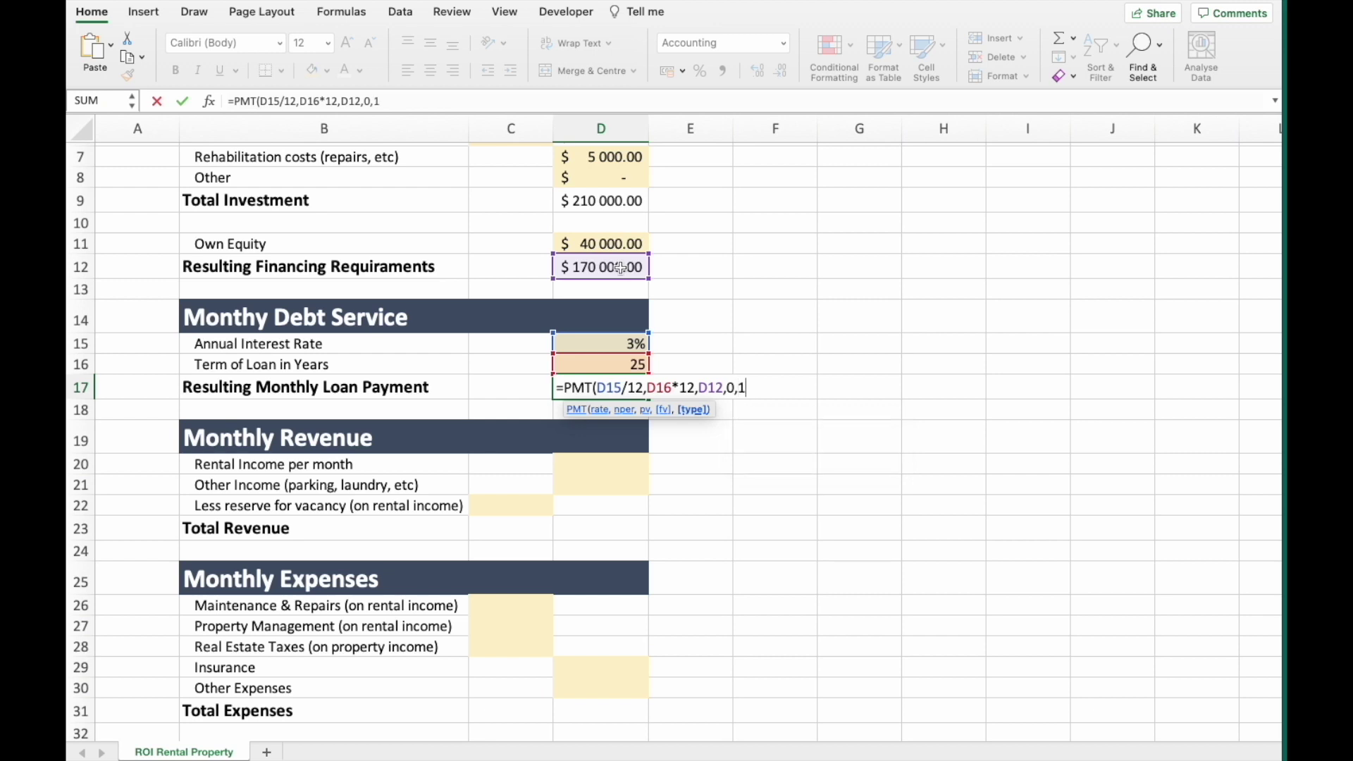
key(Return)
key(Up)
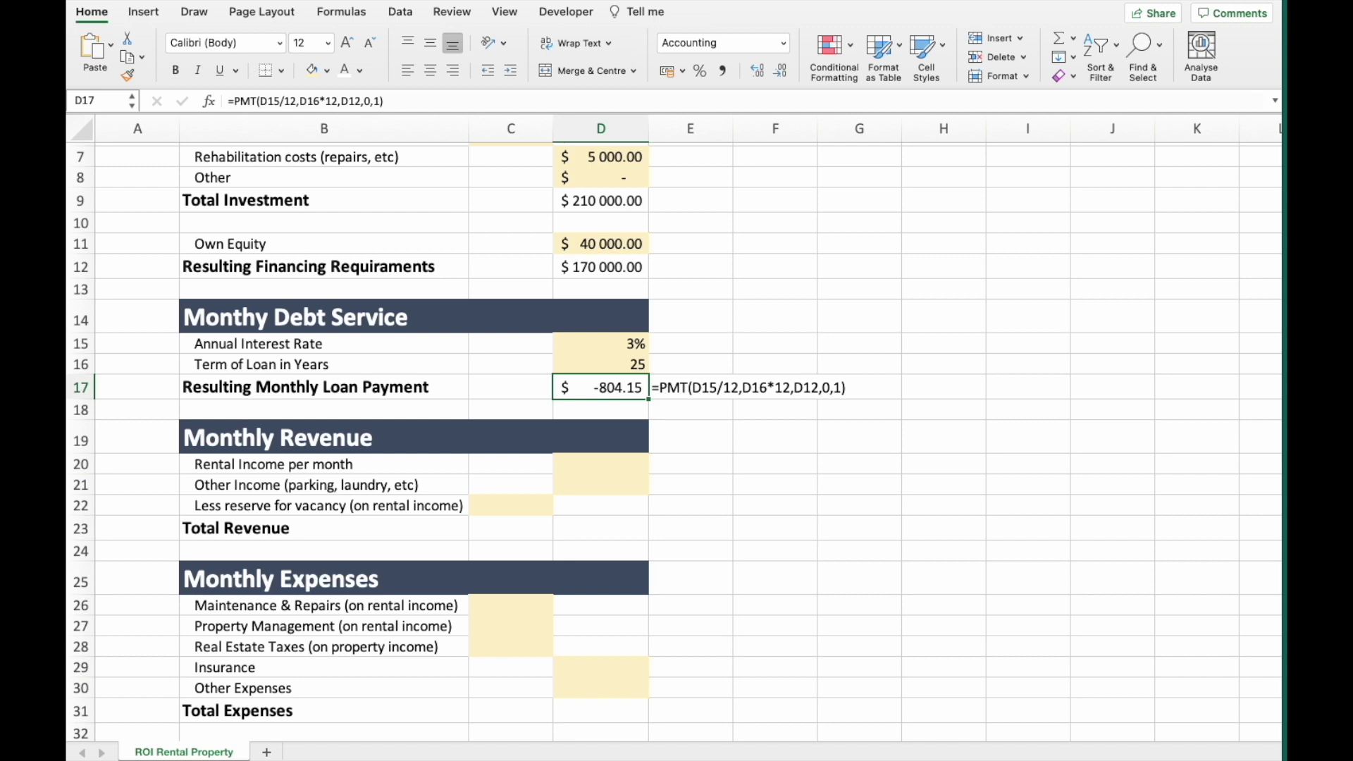
Enter 1400 as the monthly rental income in D20 and 0 as the other income in D21.
scroll(608, 344, down, 3)
click(607, 344)
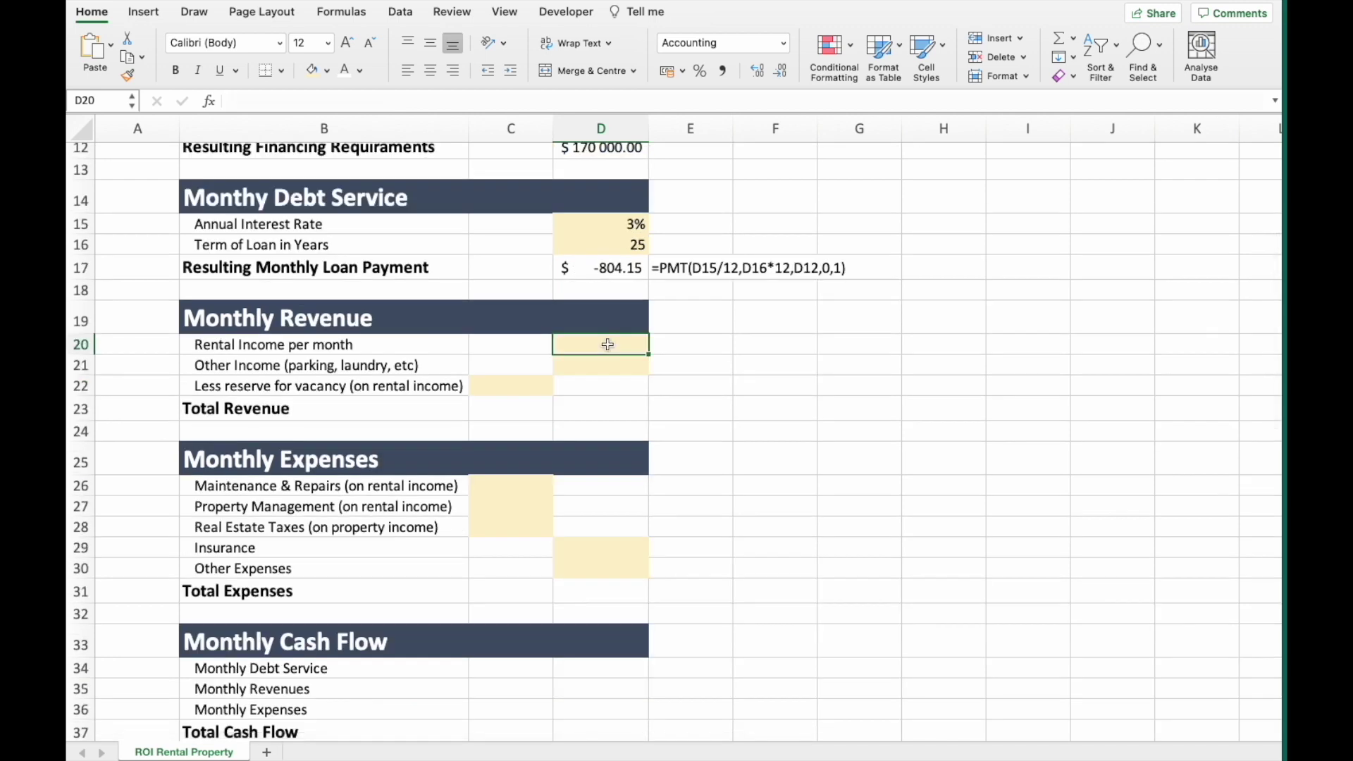
text(1400)
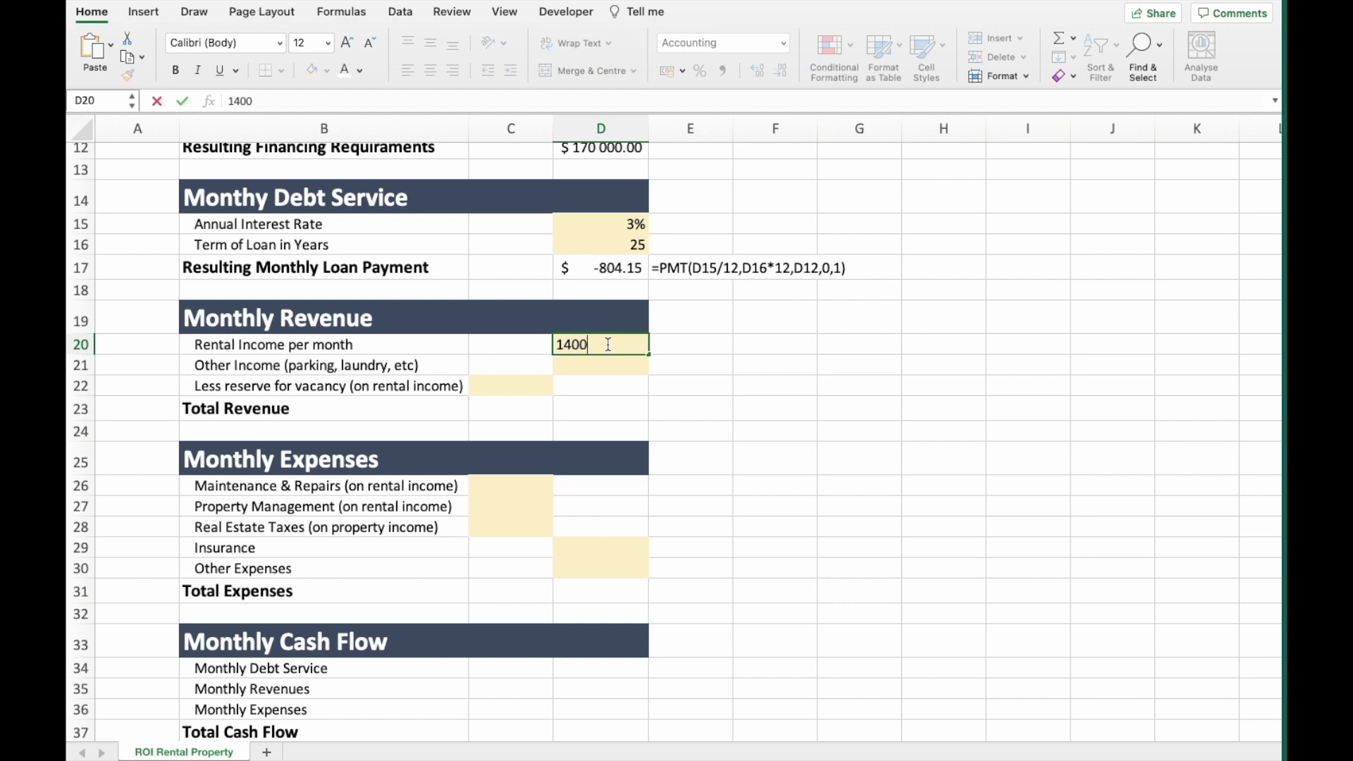
key(Return)
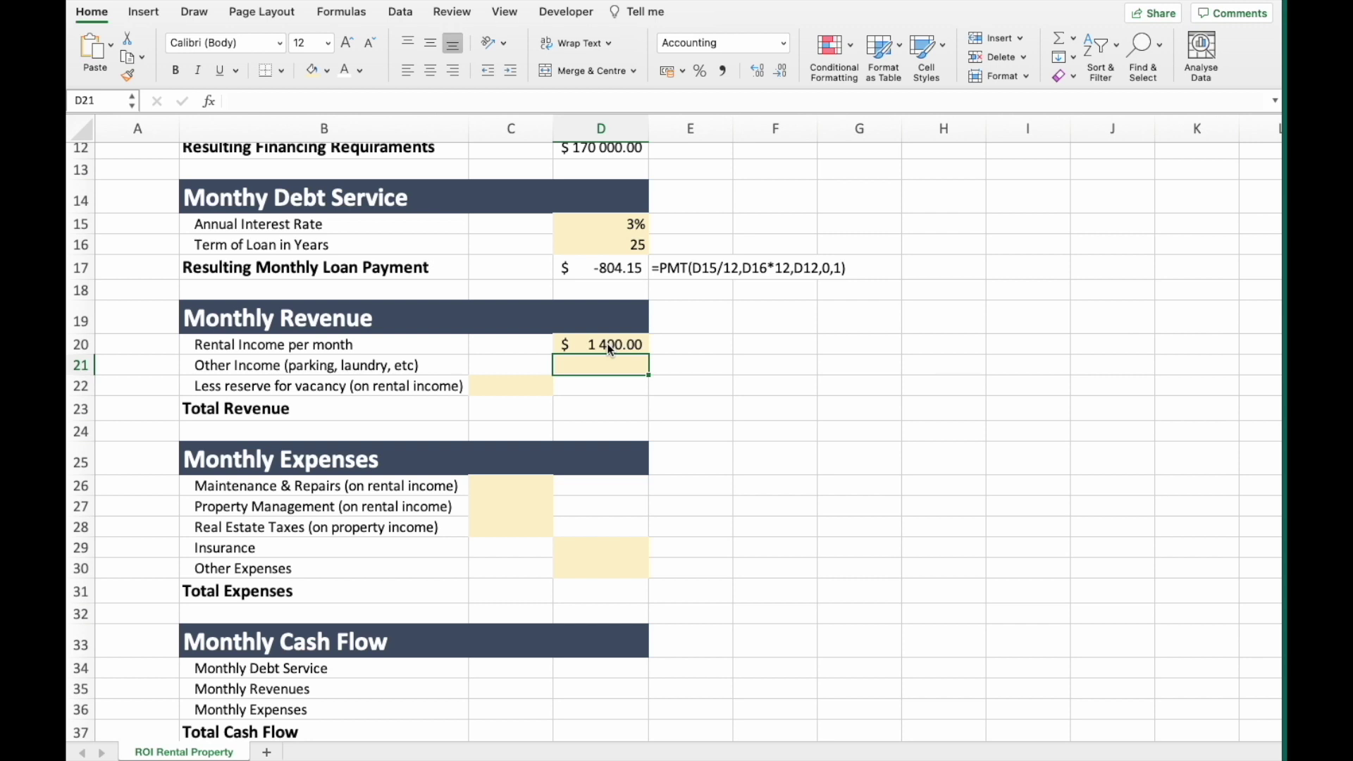
text(0)
key(Return)
Set the vacancy reserve percentage in C22 to 8%.
key(Left)
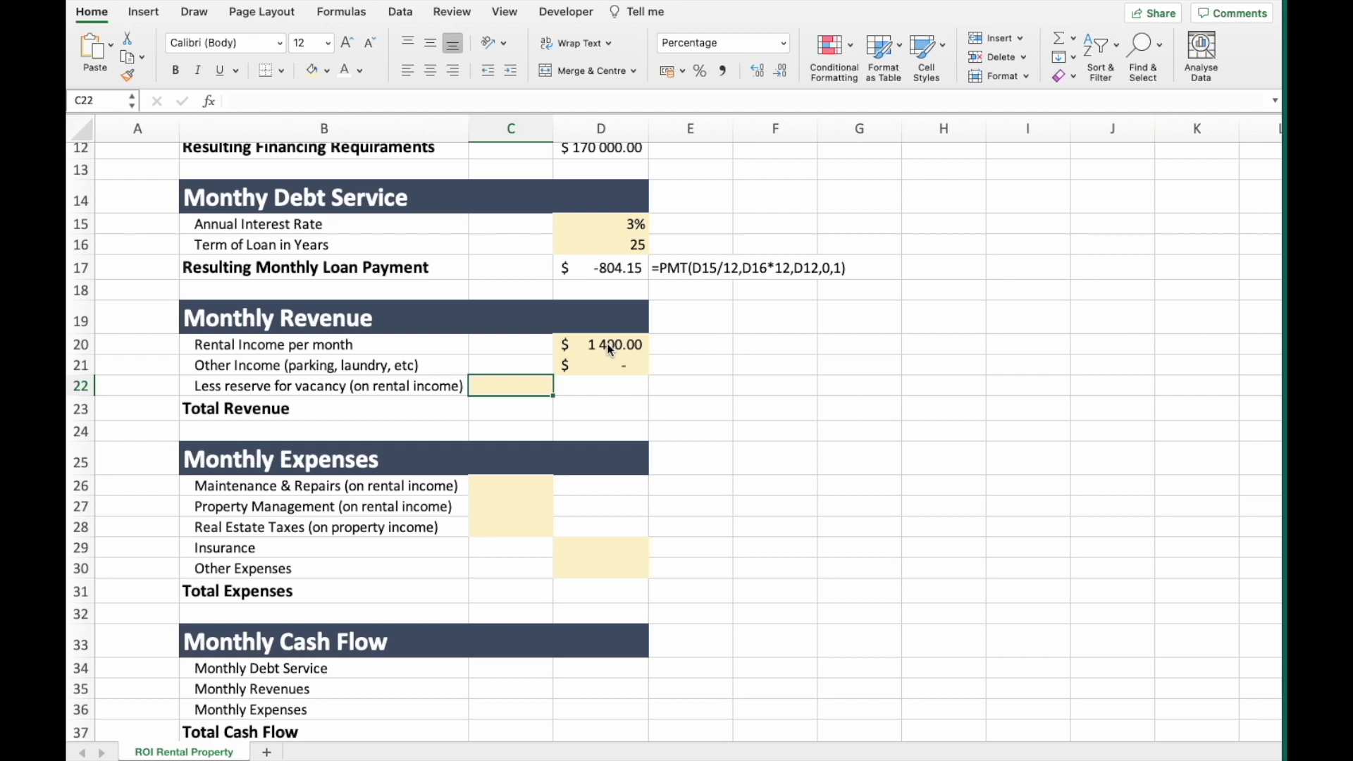
text(8)
key(Return)
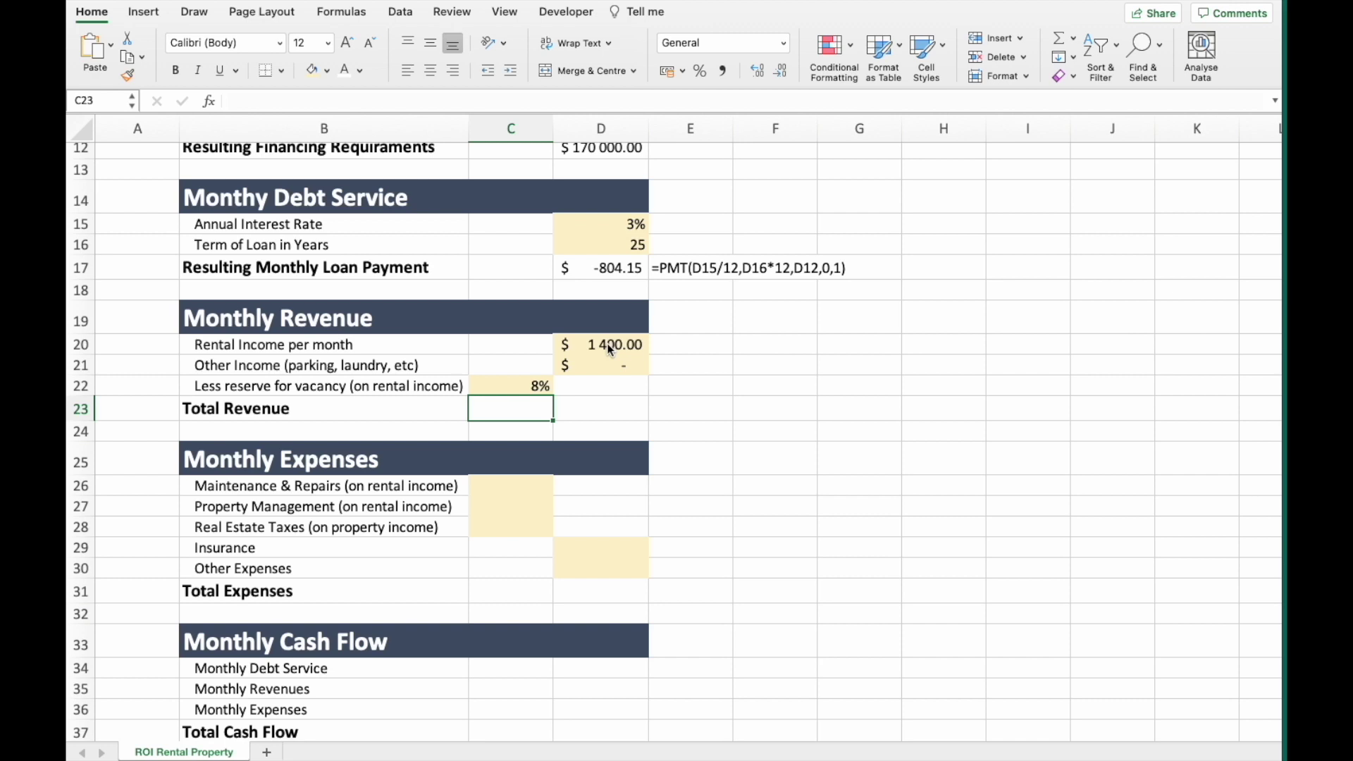
key(Up)
key(Right)
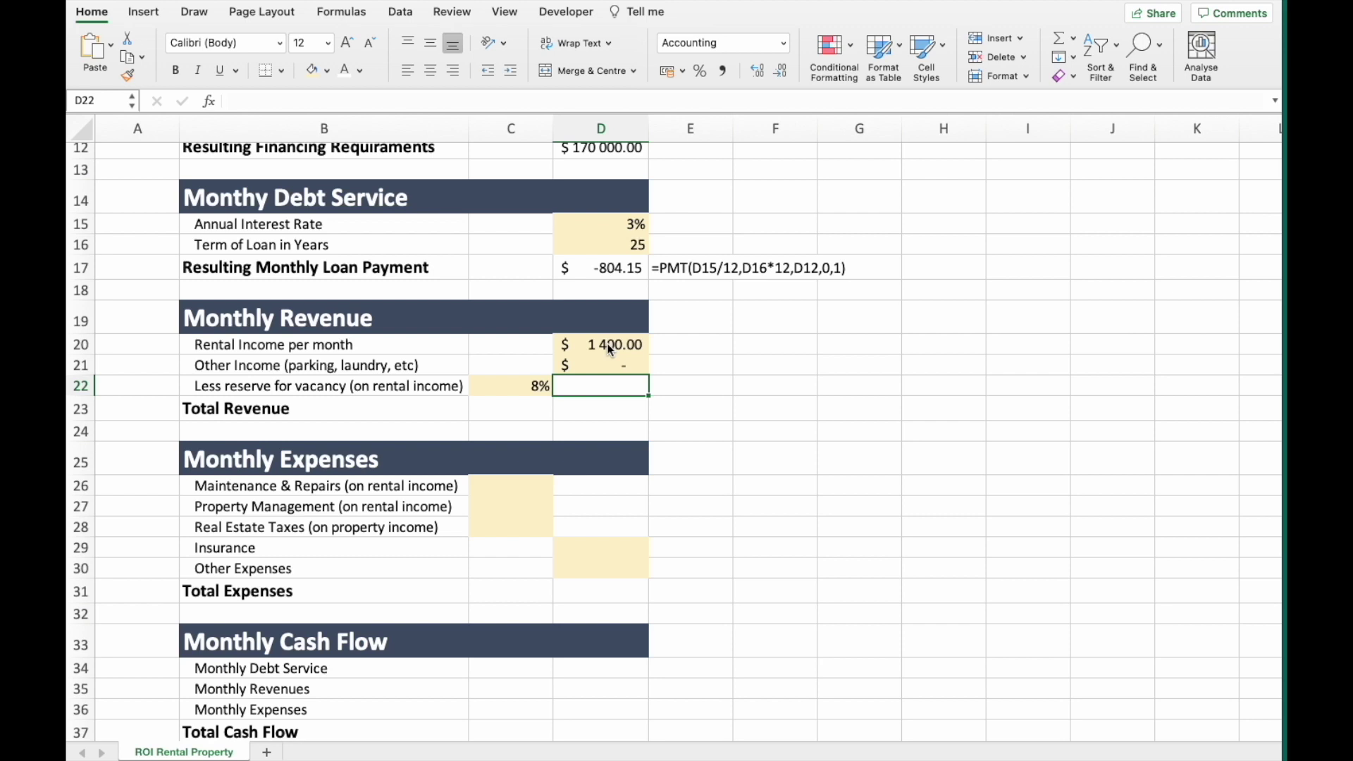
key(ctrl+shift+asciitilde)
click(773, 391)
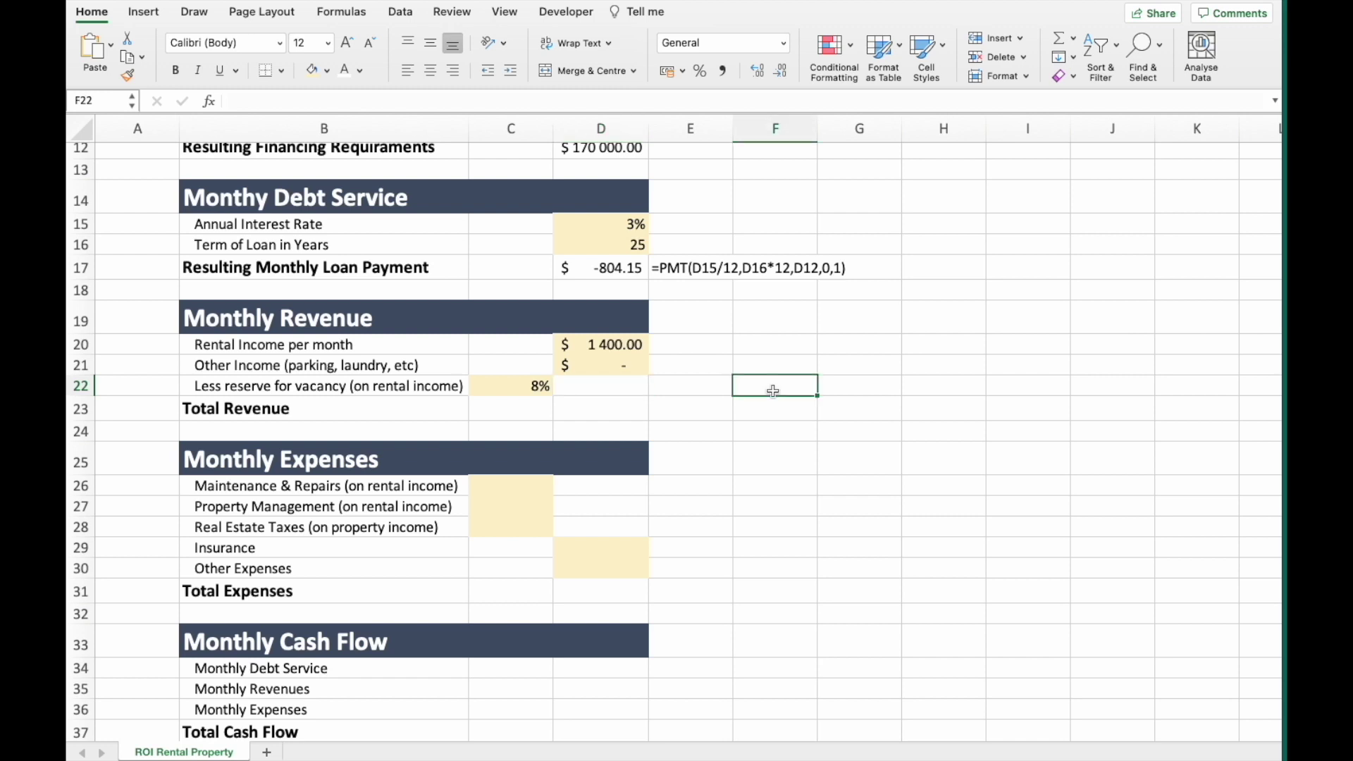
click(536, 386)
Calculate the vacancy reserve in D22 as a negative share of the rental income with =C22*-D20.
click(614, 391)
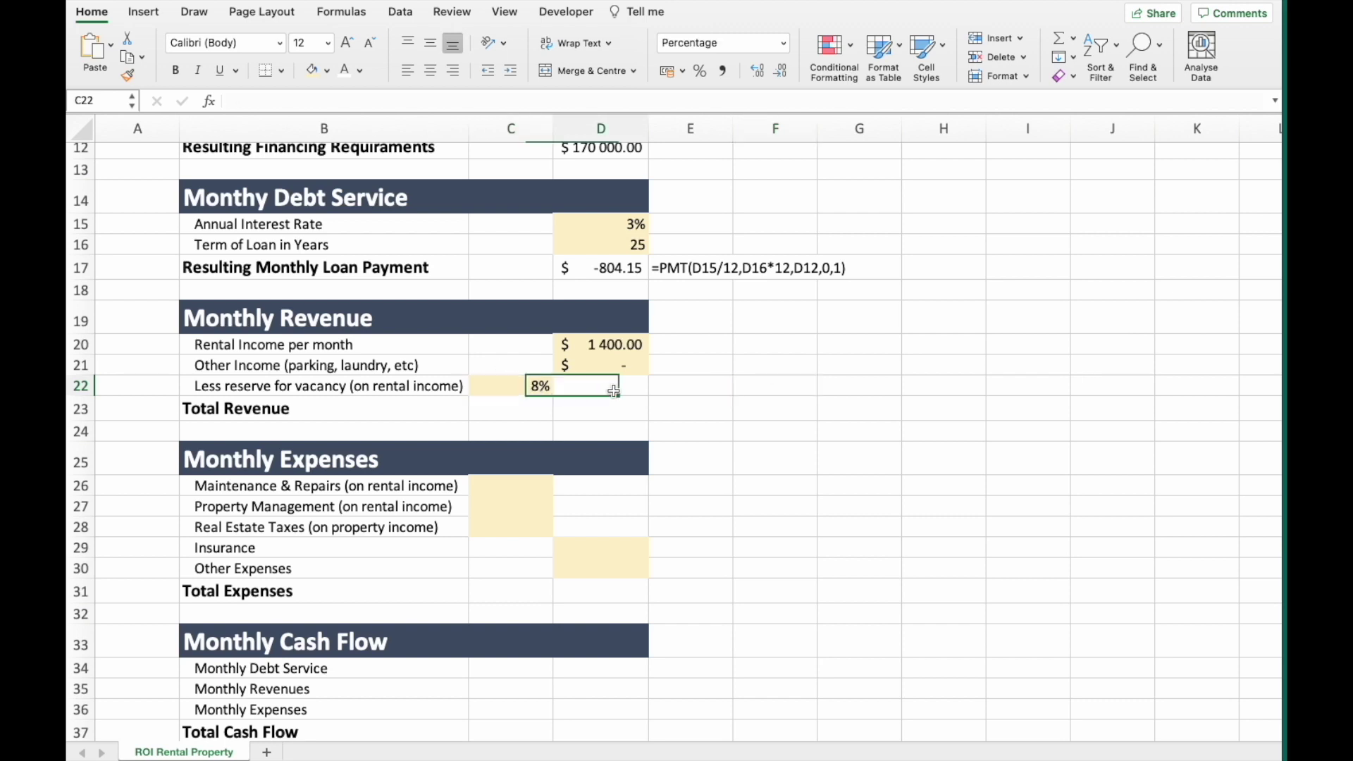
text(=)
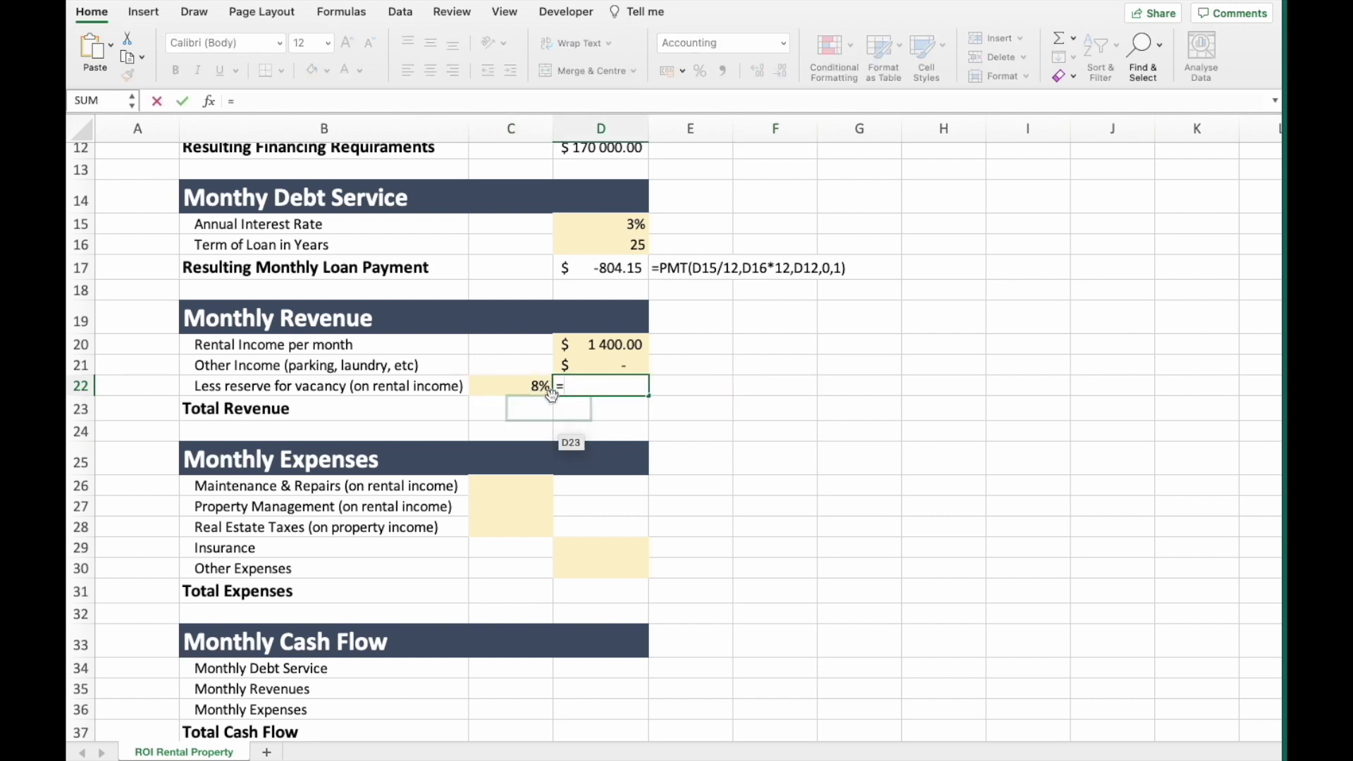
click(537, 392)
text(*)
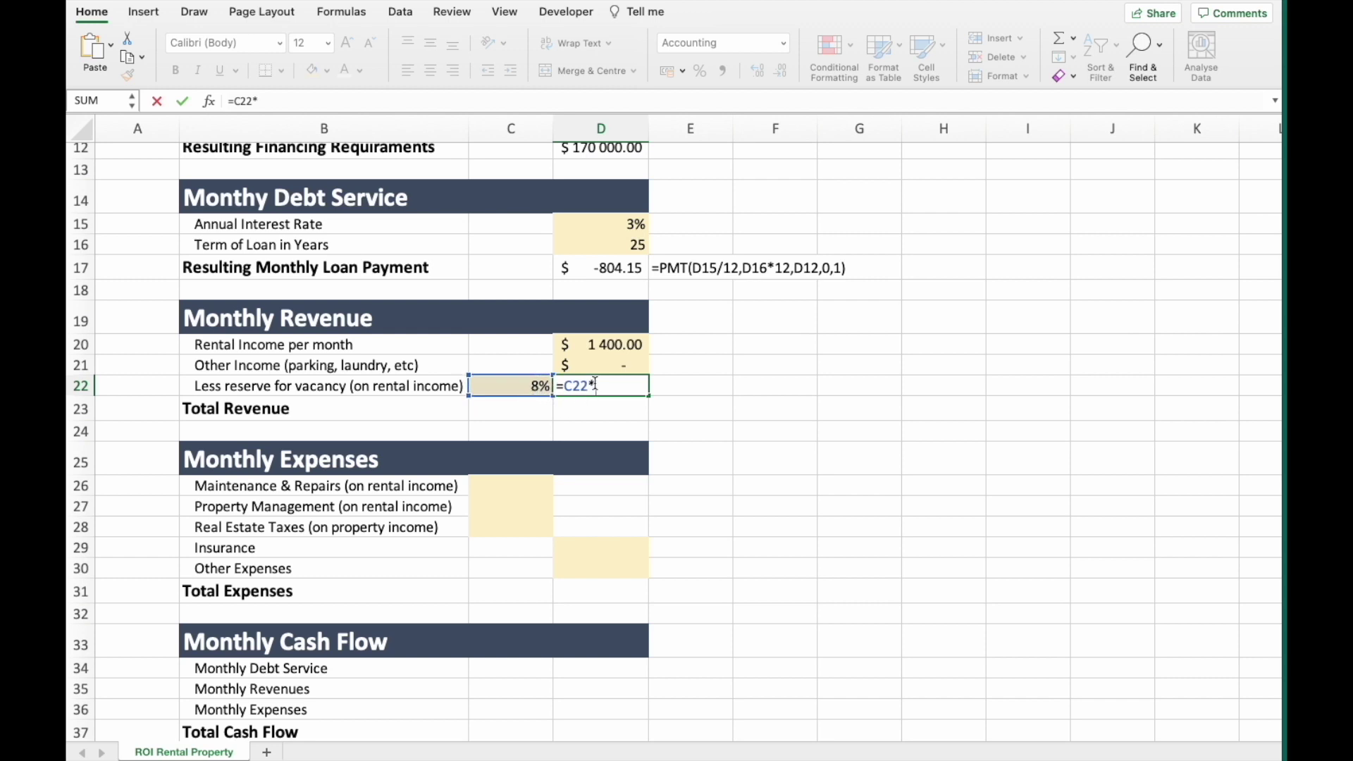
click(611, 344)
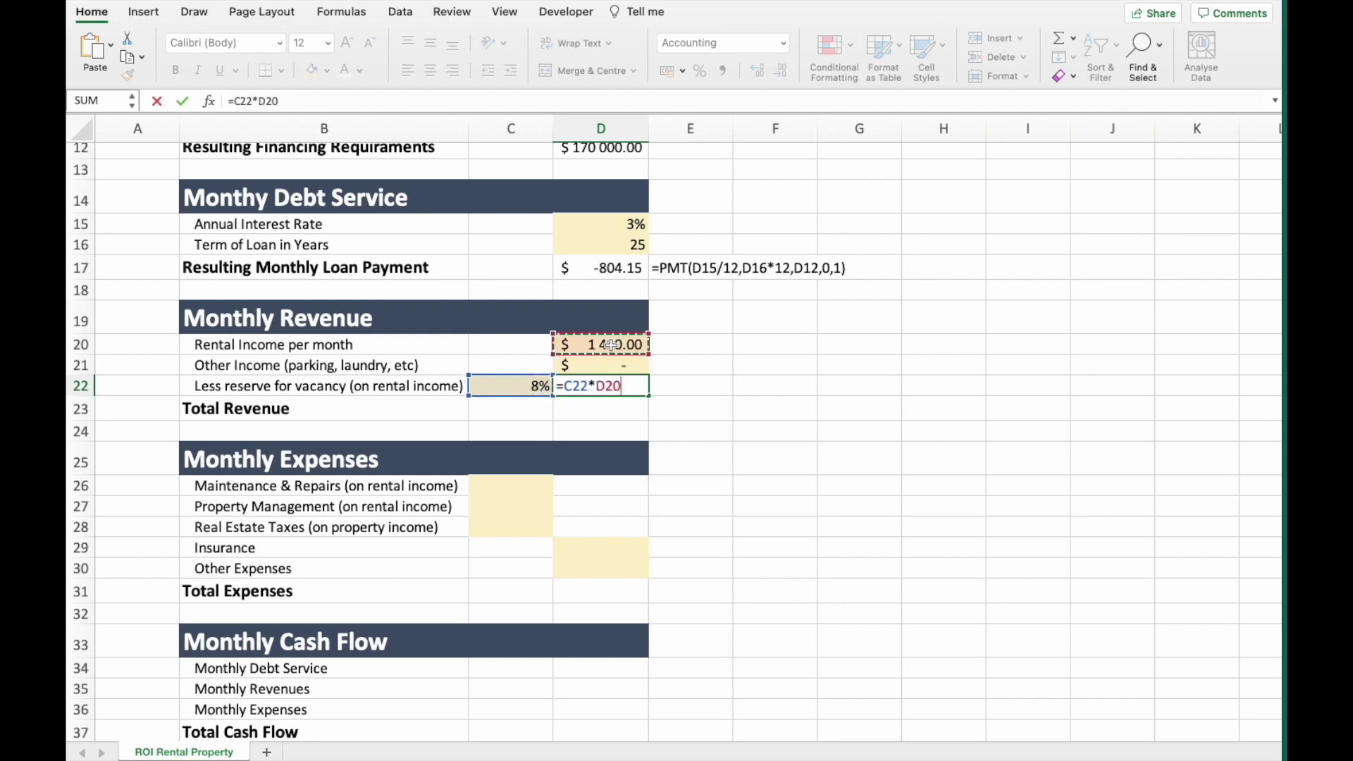
click(261, 101)
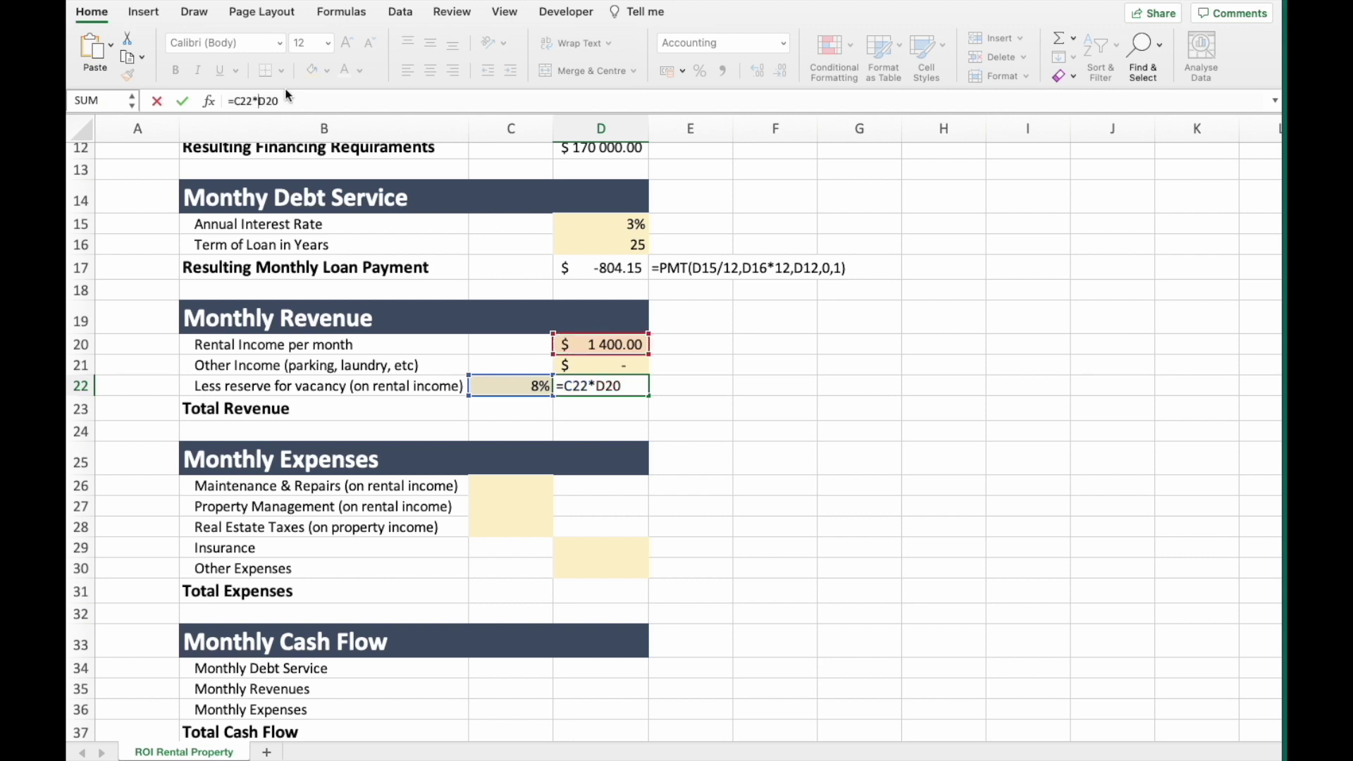
text(-)
key(Return)
Calculate the total revenue in D23 with a SUM of D20:D22.
scroll(605, 343, down, 2)
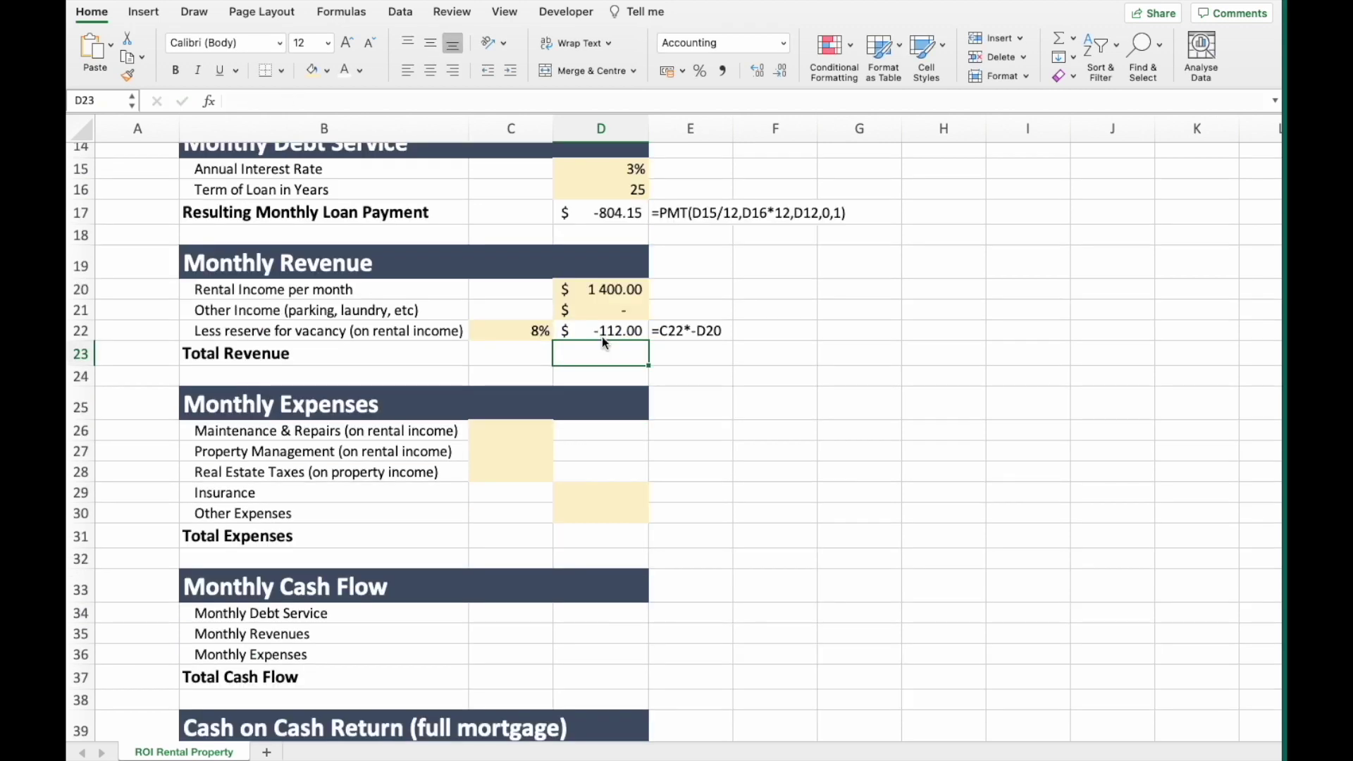
text(=su)
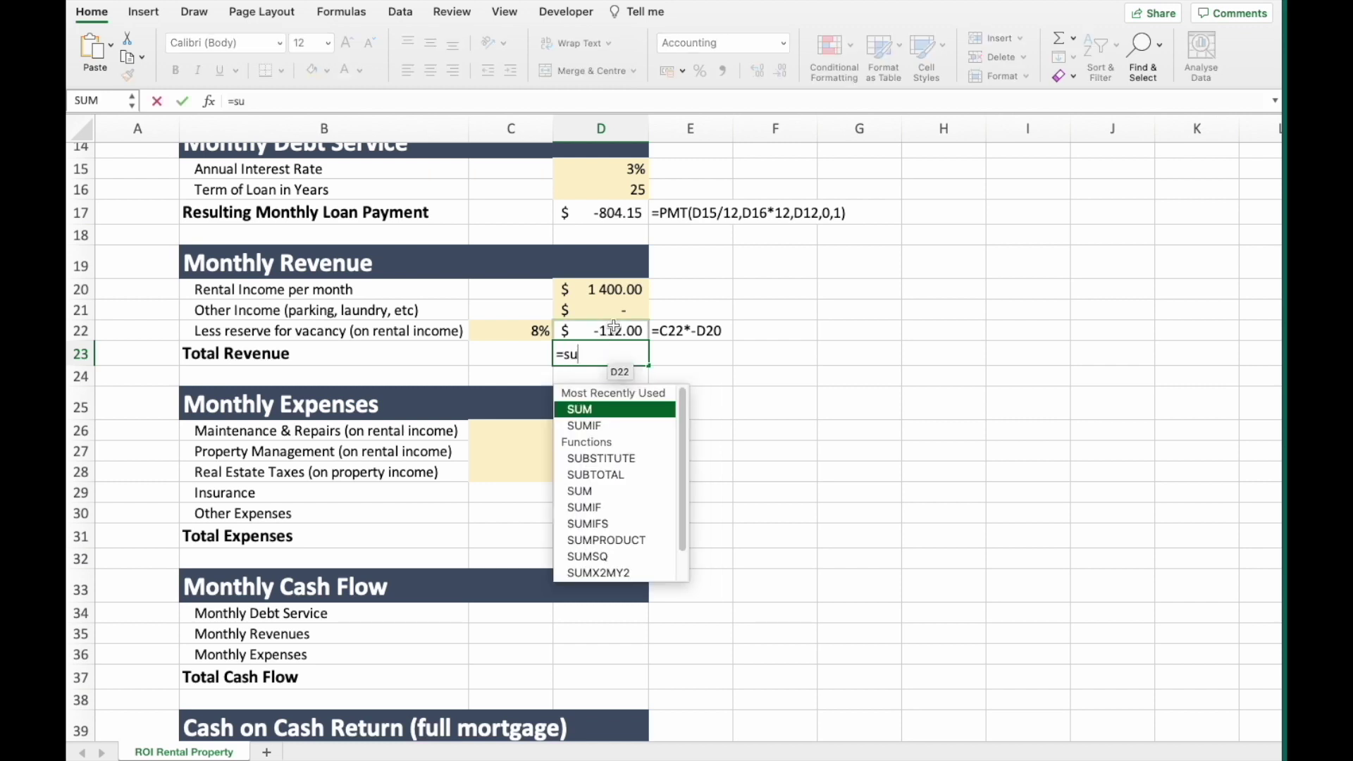
key(Tab)
drag(605, 290, 626, 324)
key(Return)
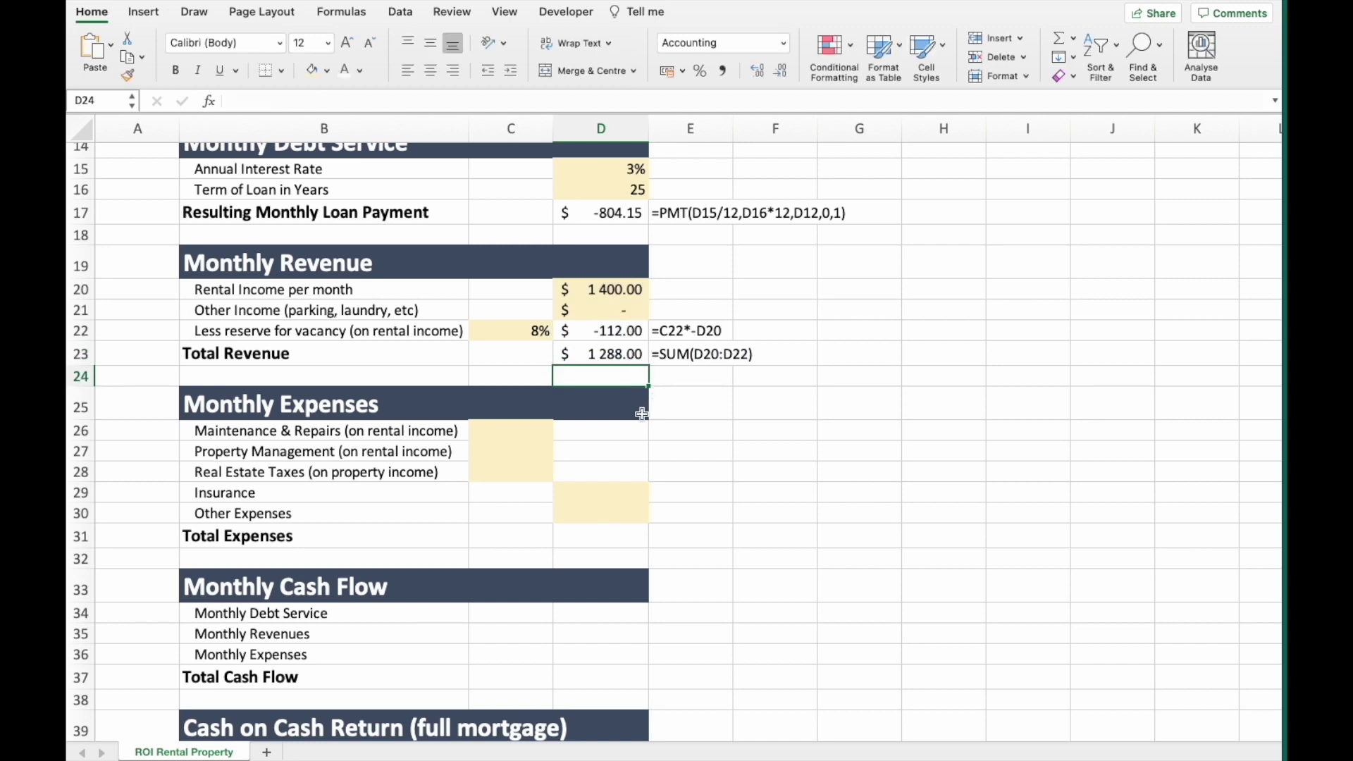
Set the expense percentages to 3% for maintenance and repairs in C26, 8% for property management in C27 and 1.5% for real estate taxes in C28.
scroll(616, 438, down, 3)
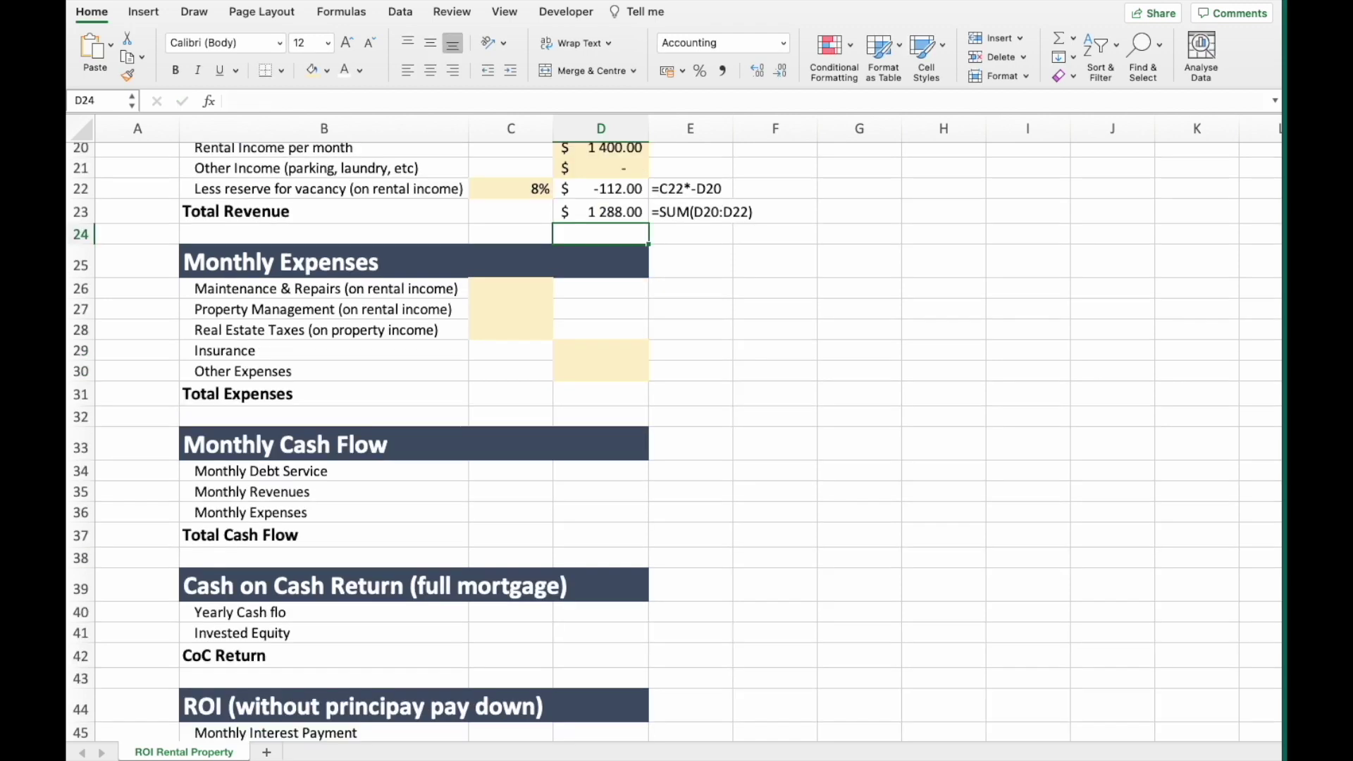
key(Down)
key(Down)
key(Left)
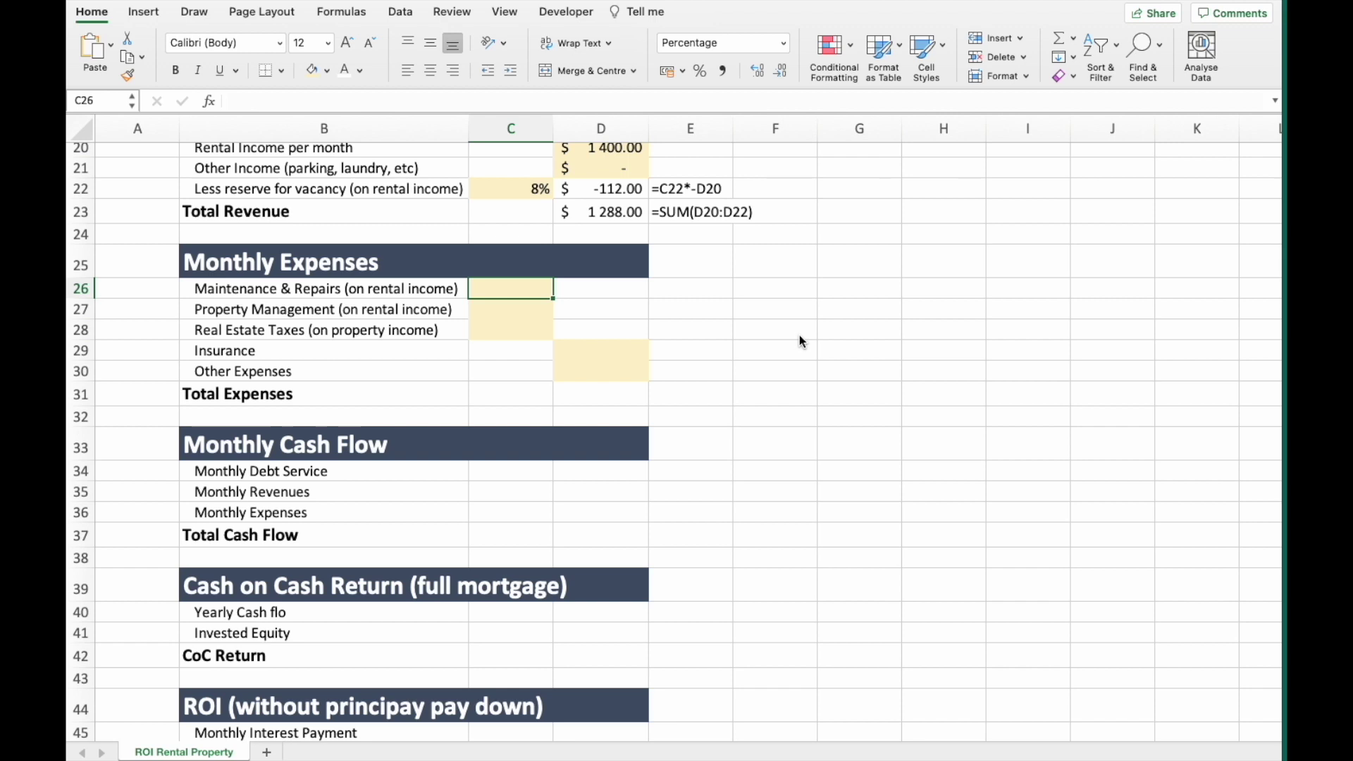
text(3)
key(Return)
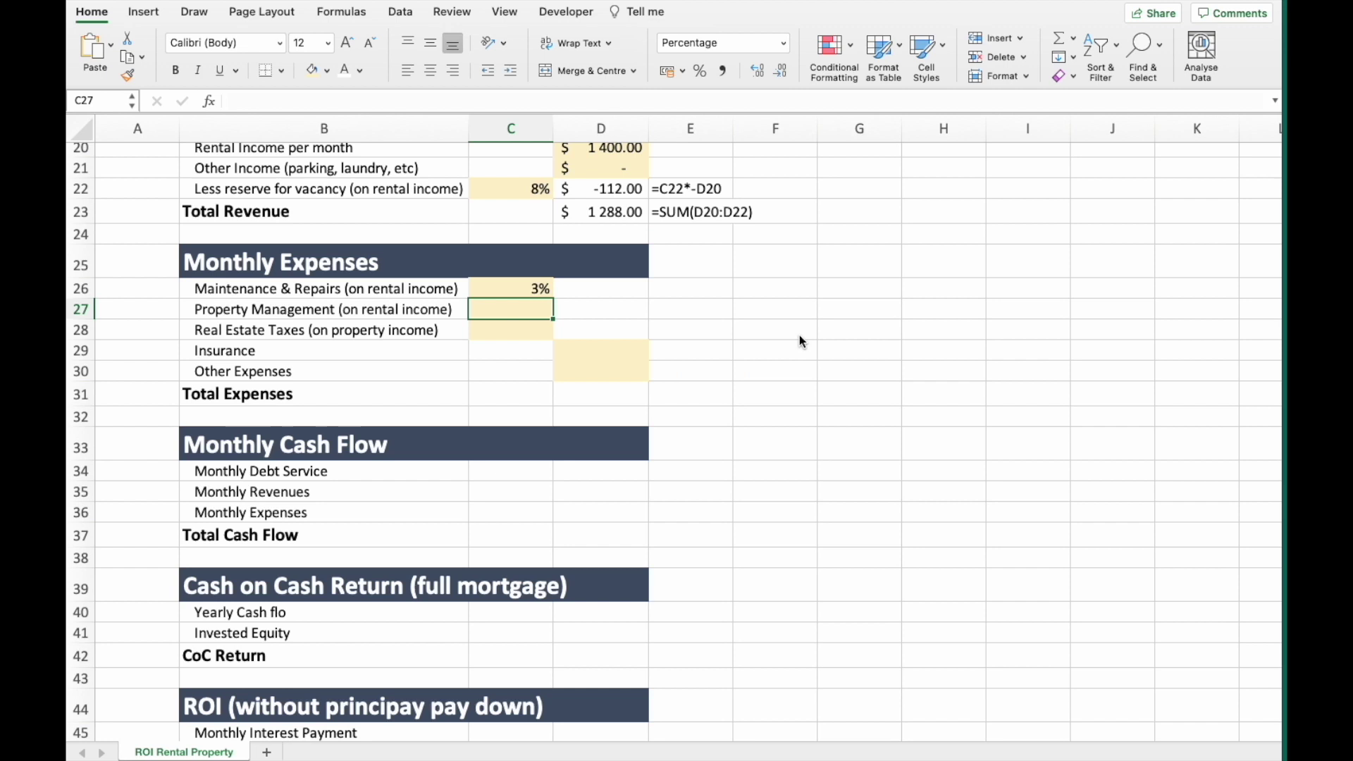
text(8)
key(Return)
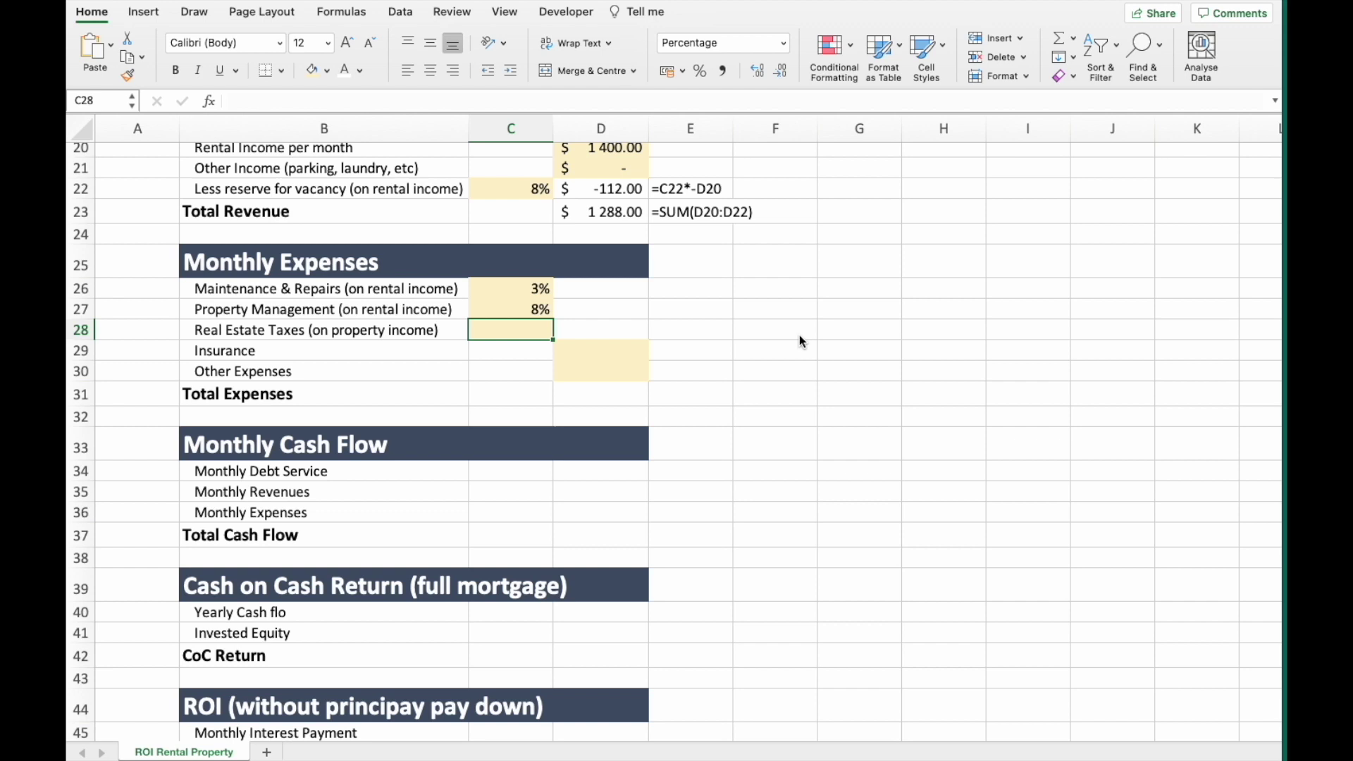
text(1.5)
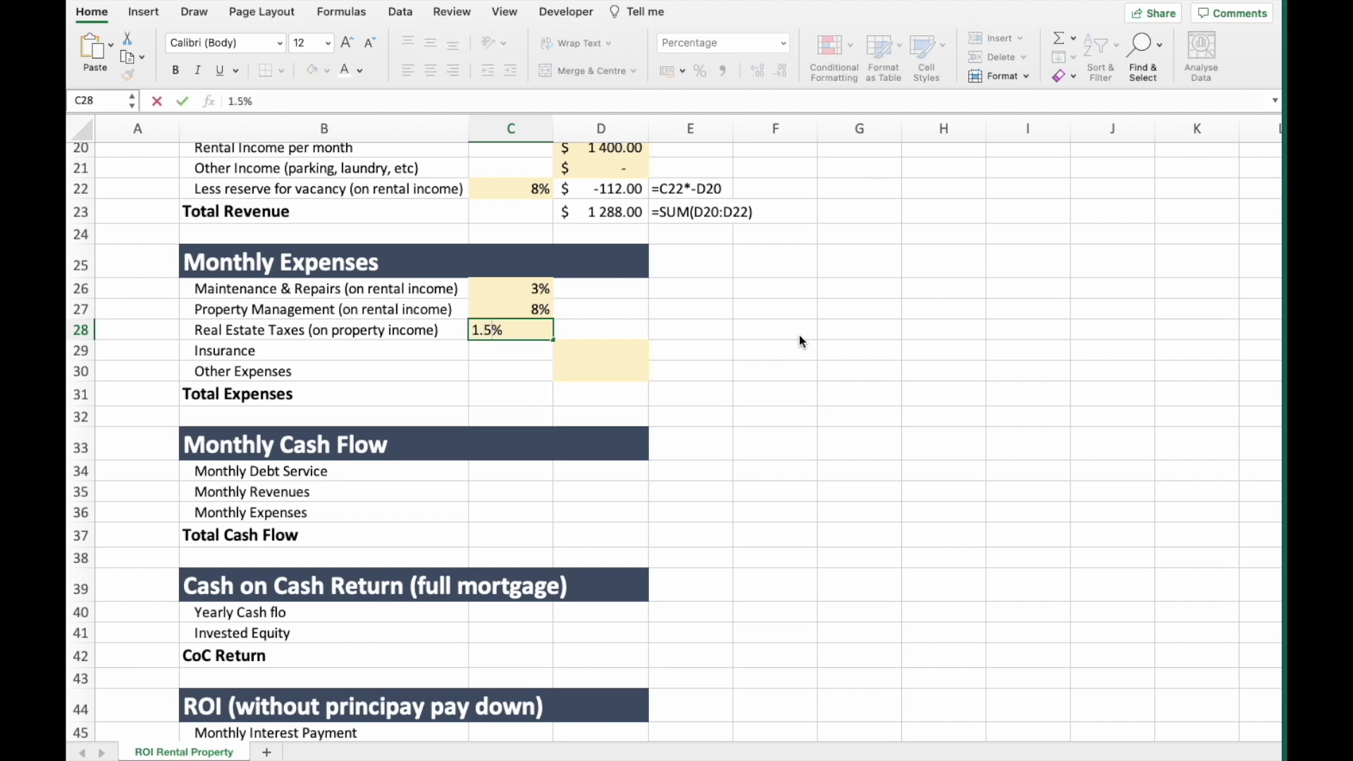
key(Return)
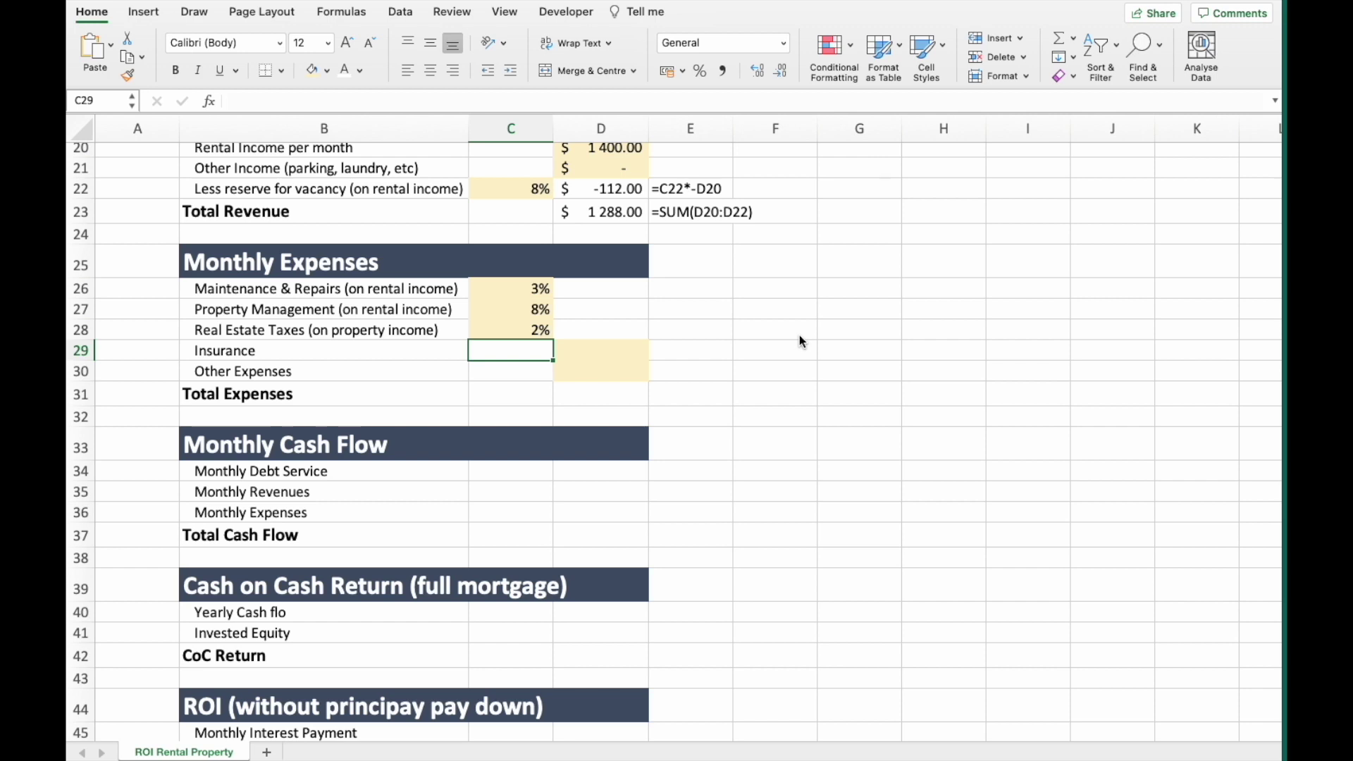
Enter 30 as the monthly insurance in D29 and 0 as the other expenses in D30.
key(Right)
text(30)
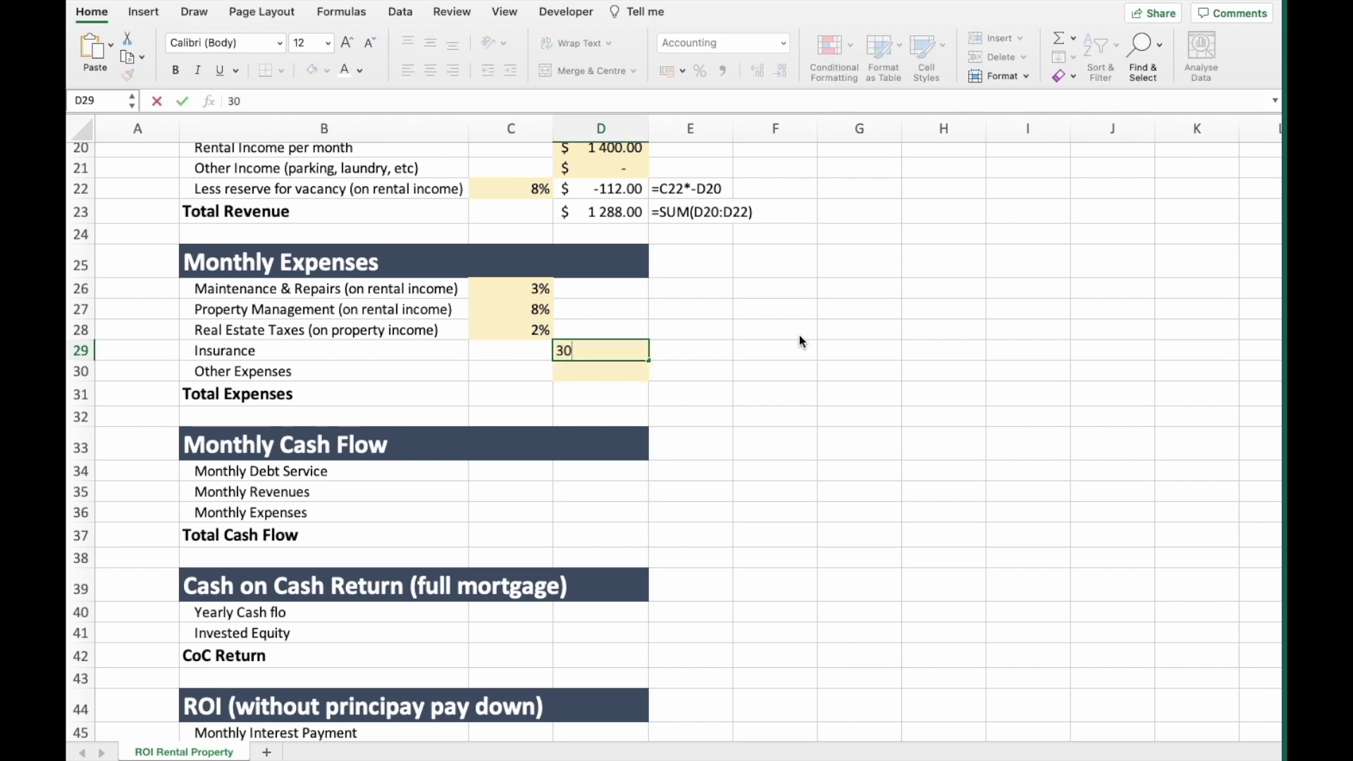
key(Return)
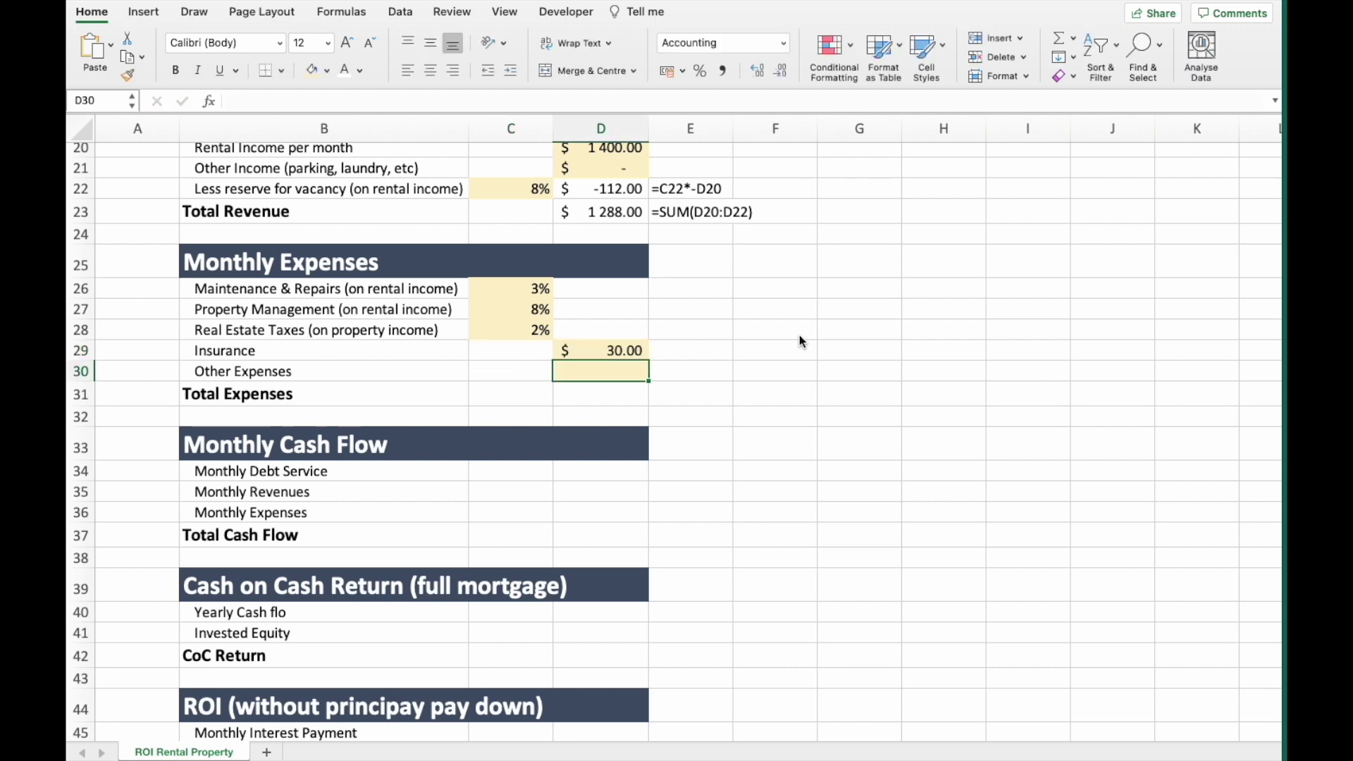
text(0)
key(Return)
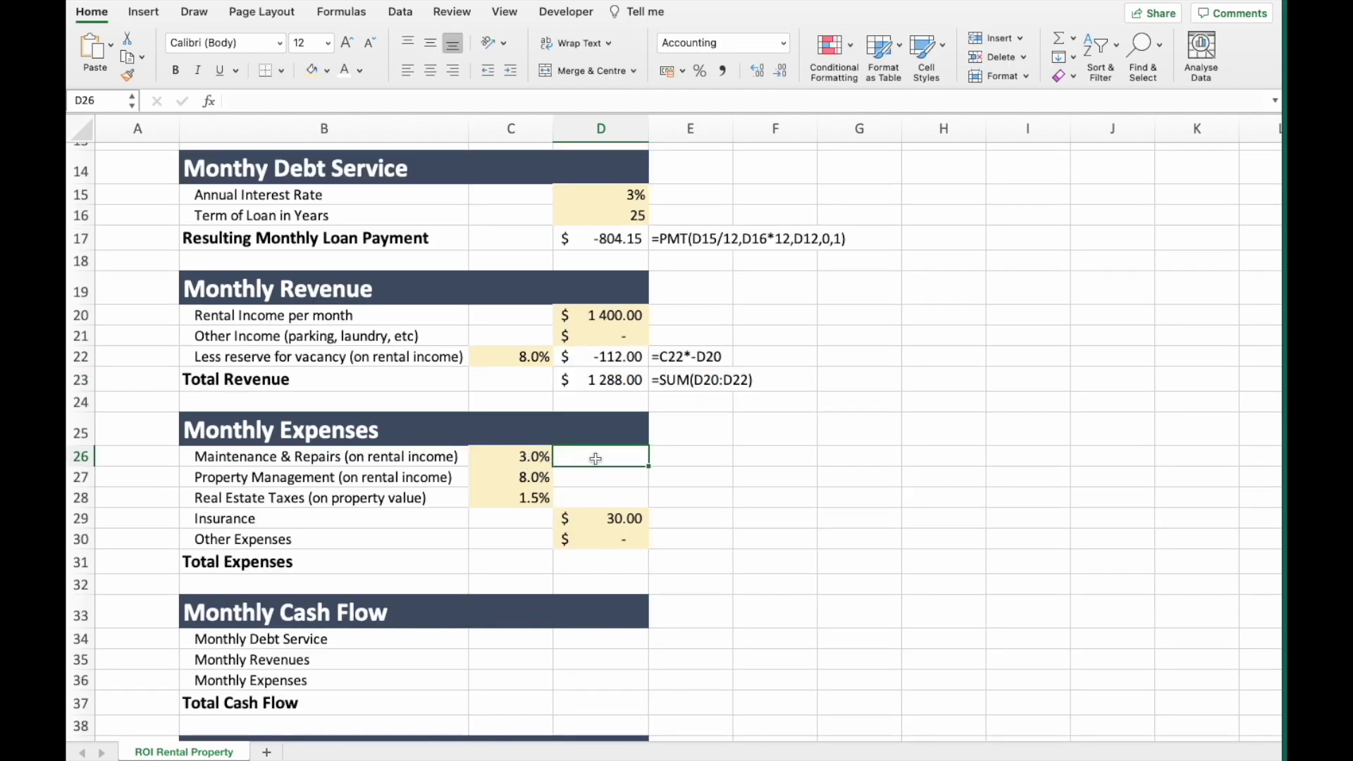
Calculate maintenance and repairs in D26 with =C26*-$D$20 and copy the formula down to property management in D27.
text(=)
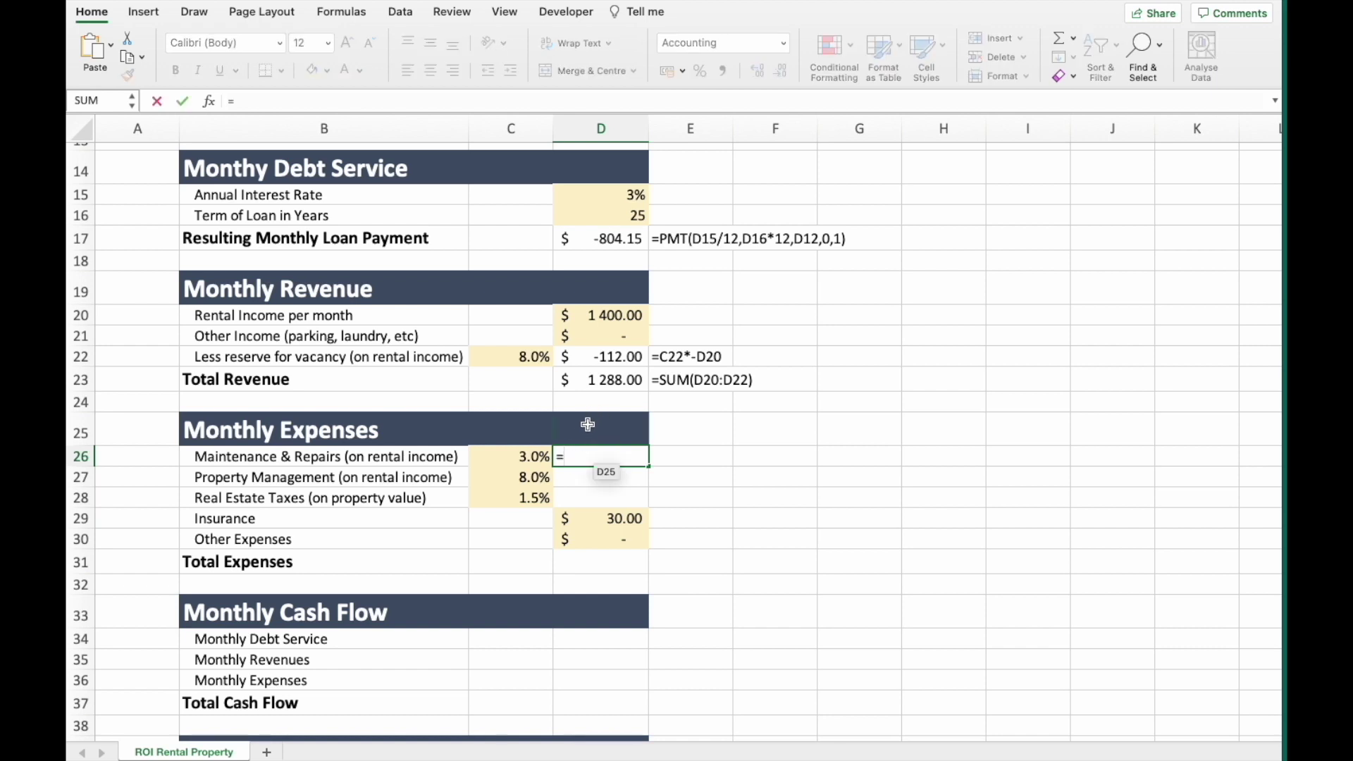
click(541, 456)
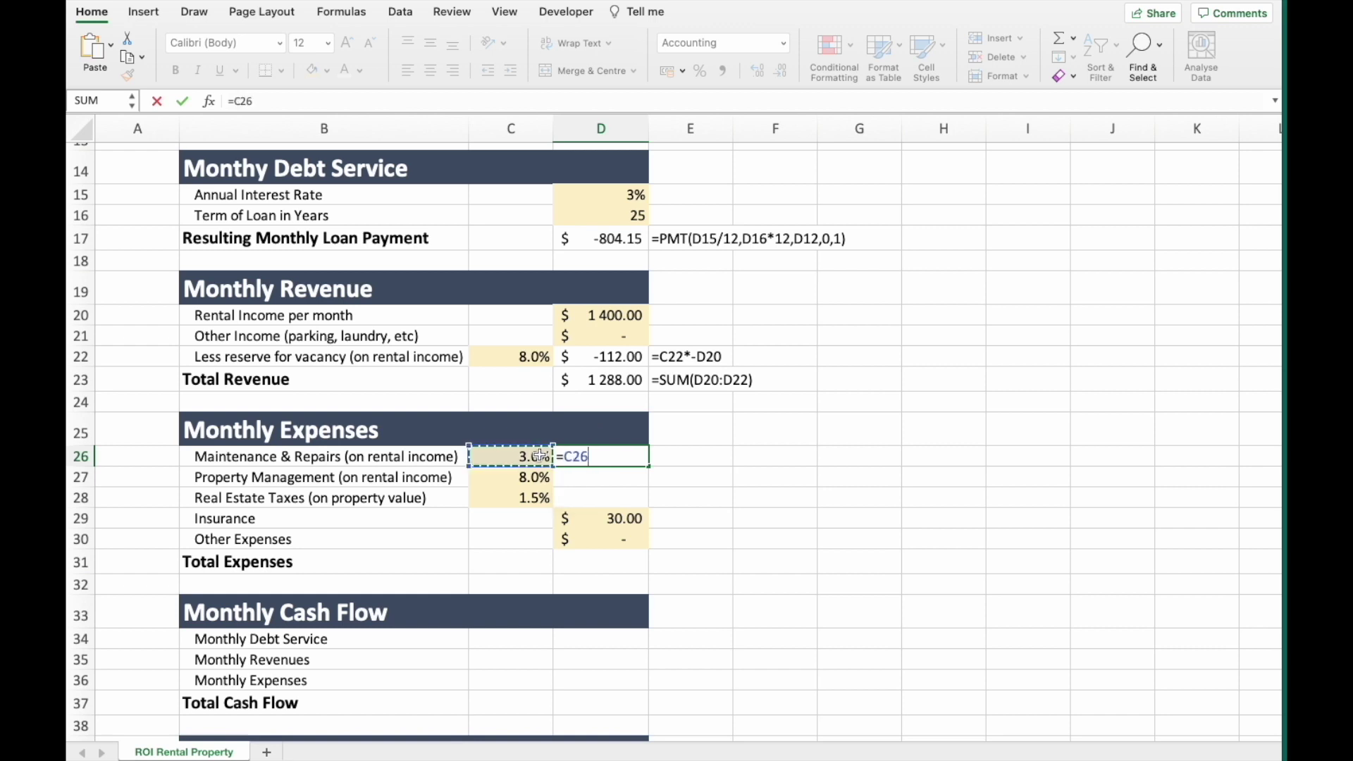
text(*)
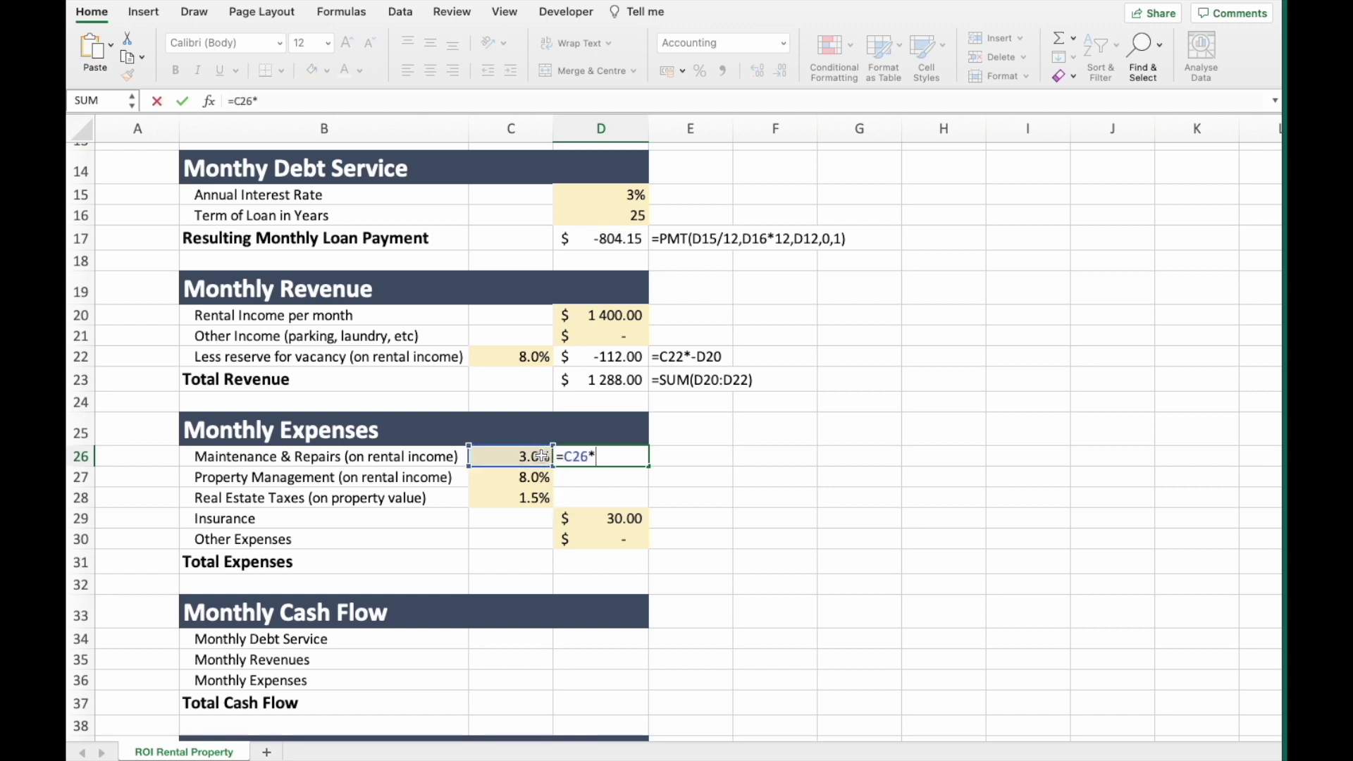
click(616, 315)
key(F4)
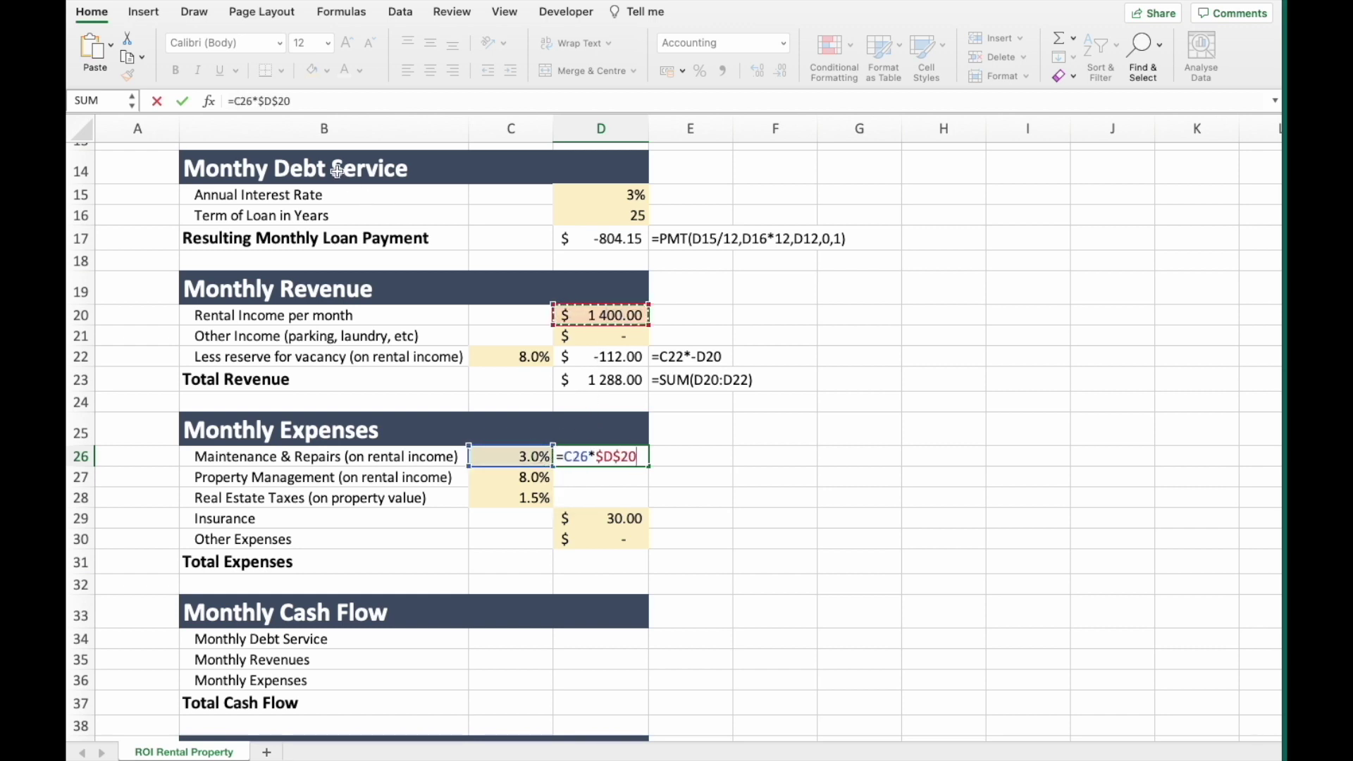
click(257, 101)
text(-)
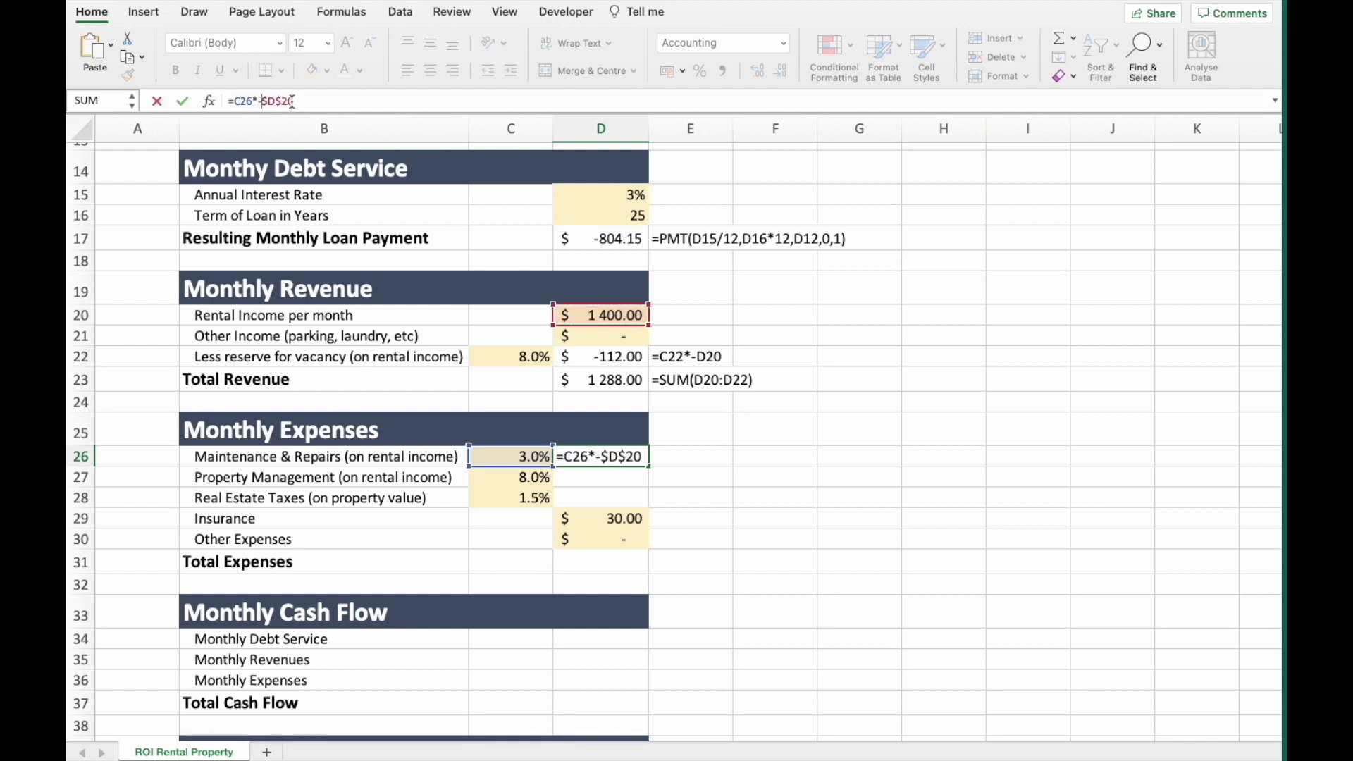
key(Return)
click(643, 459)
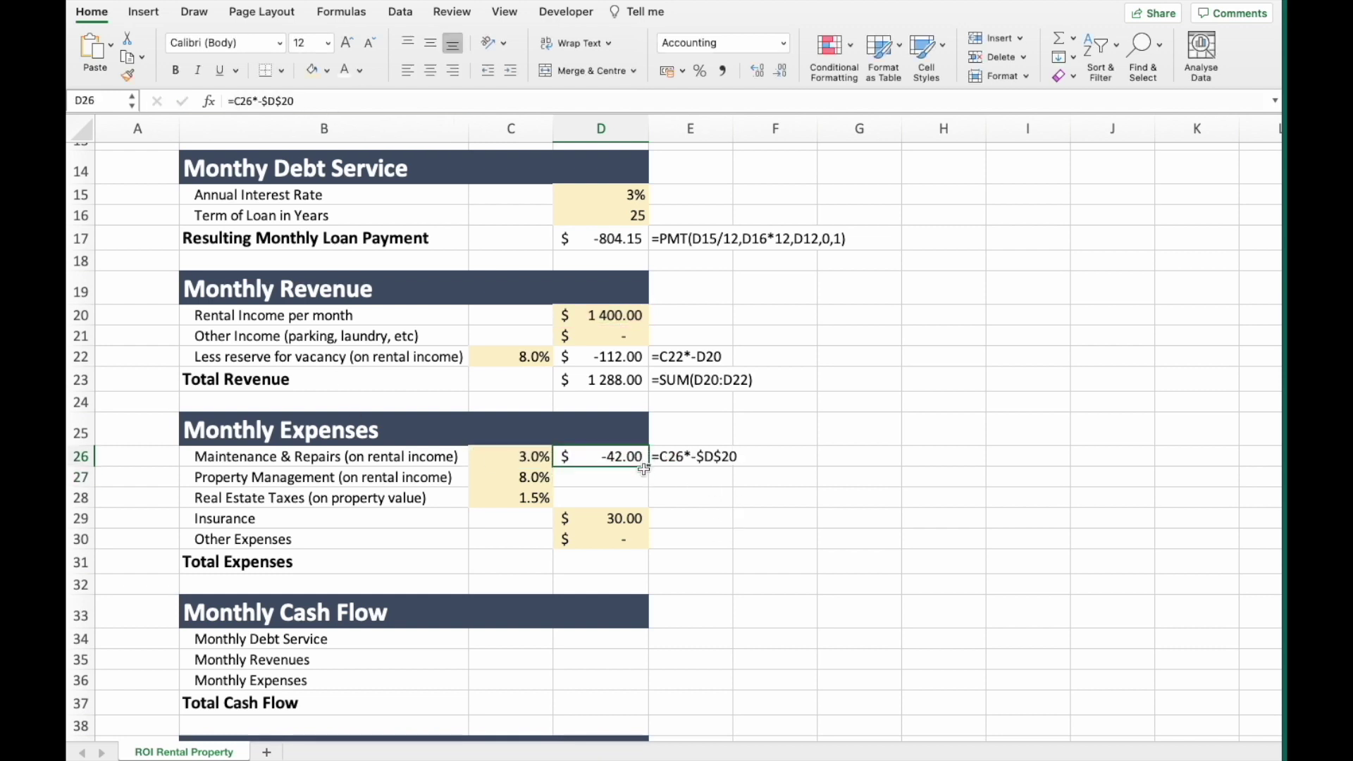
drag(648, 466, 644, 486)
Calculate the monthly real estate taxes in D28 from the purchase price with =C28*-D3/12.
click(595, 497)
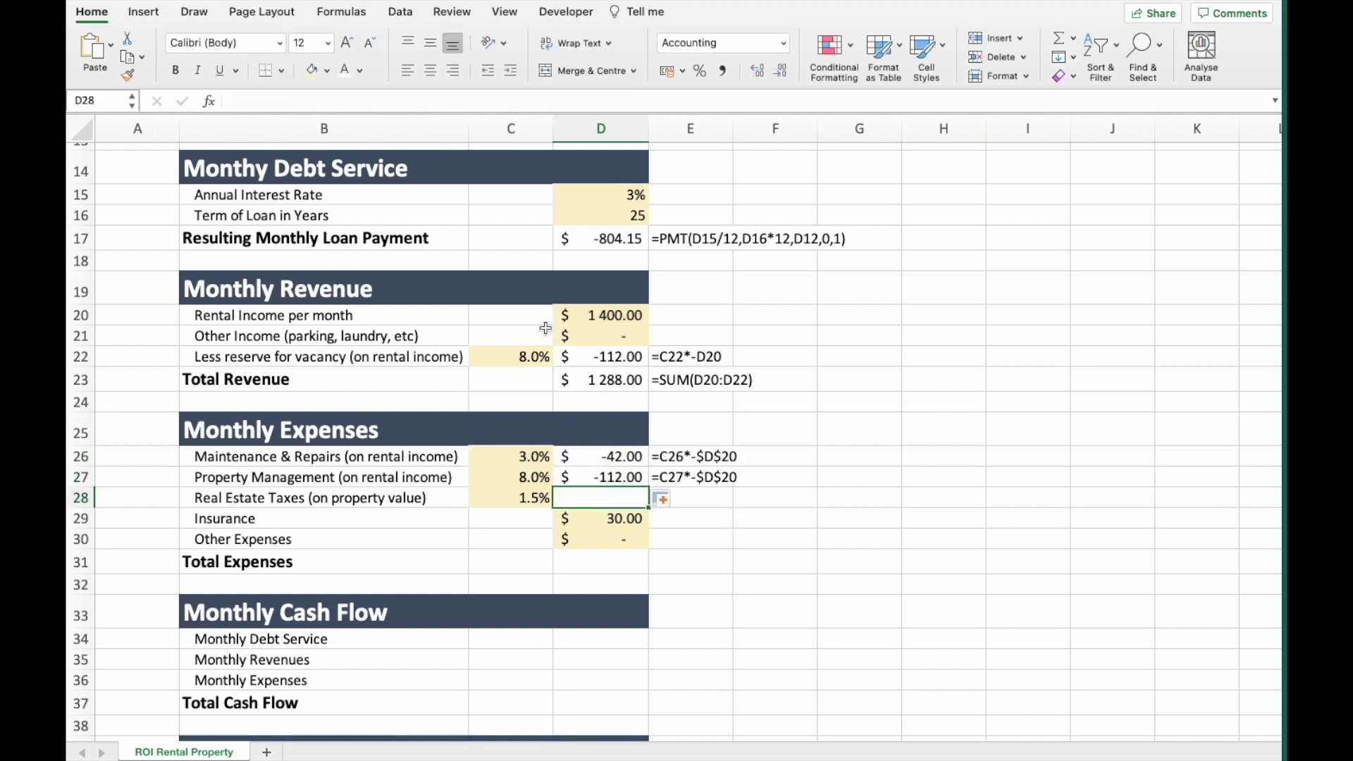
click(463, 102)
text(=)
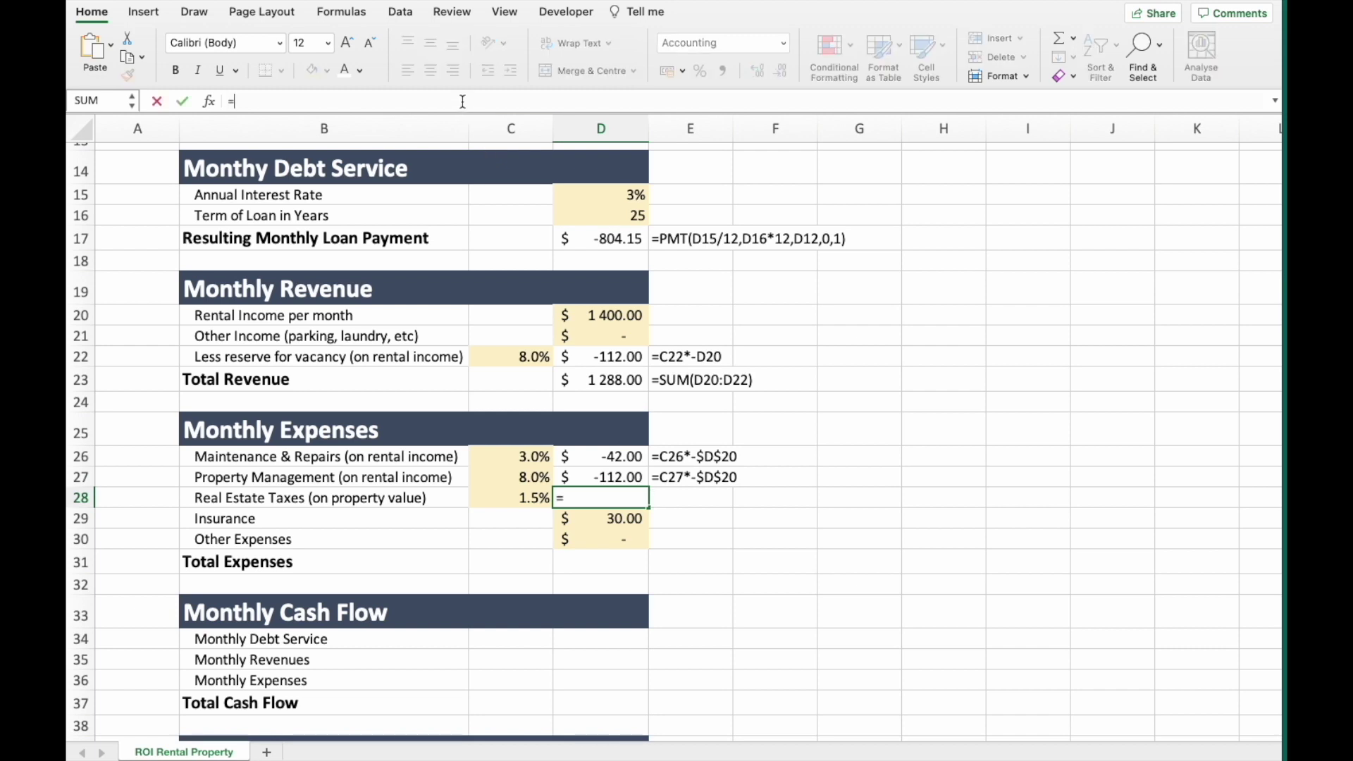
click(496, 497)
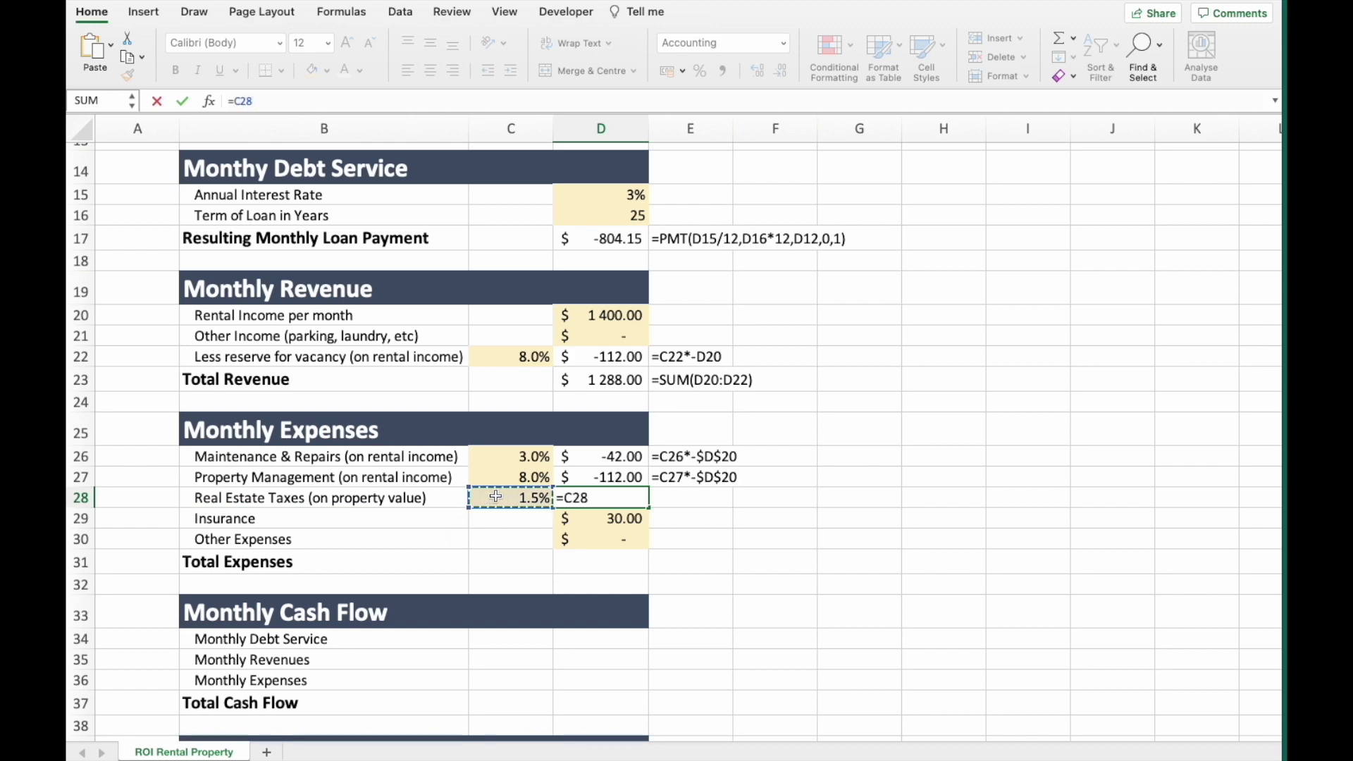
text(*)
scroll(563, 488, up, 5)
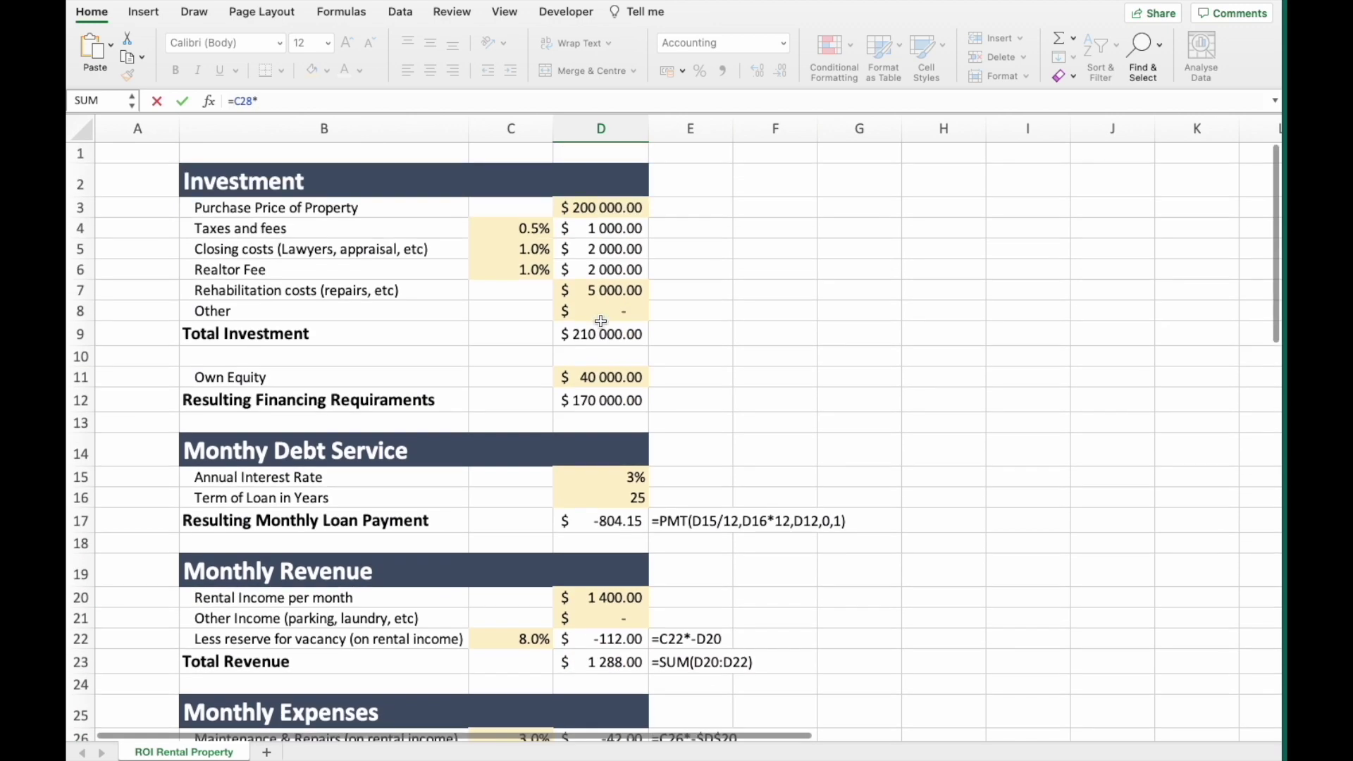
click(607, 209)
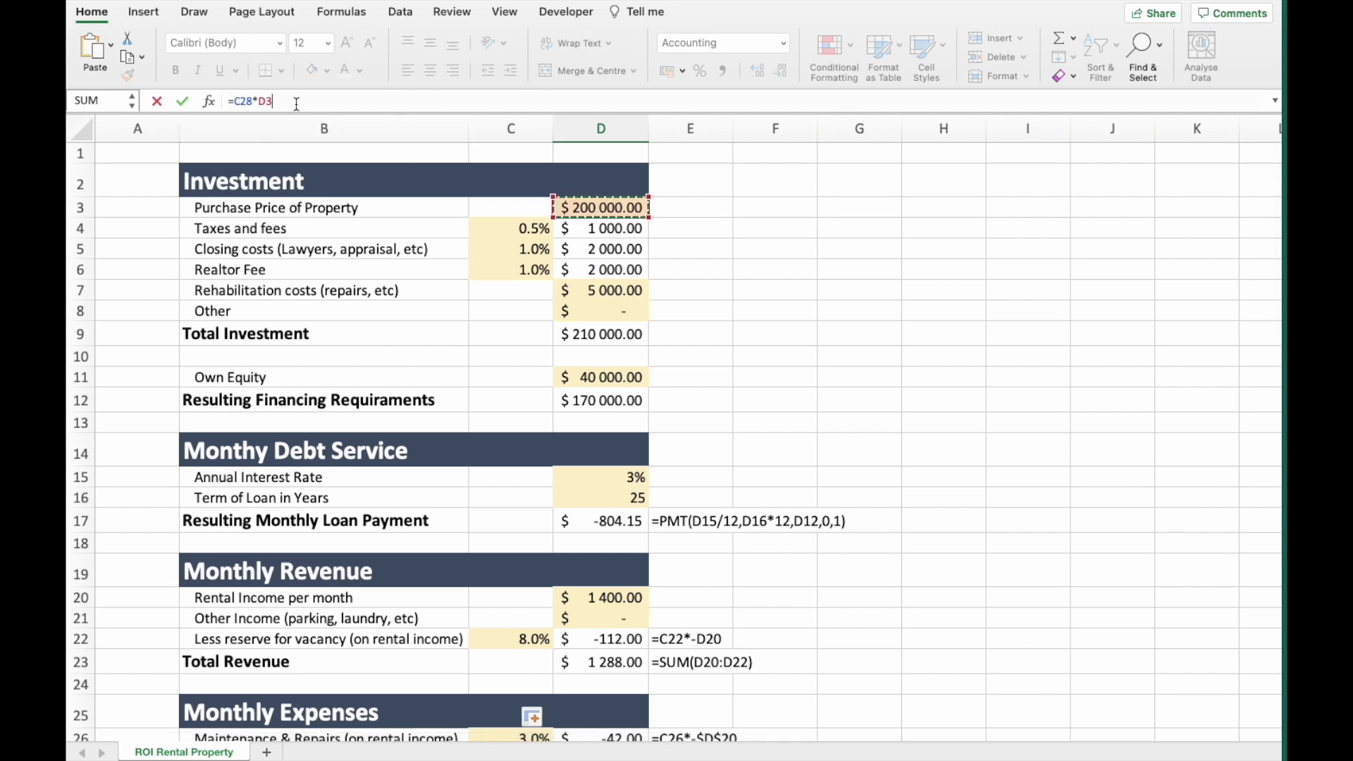
key(Left)
key(Left)
text(-D3/12)
key(Return)
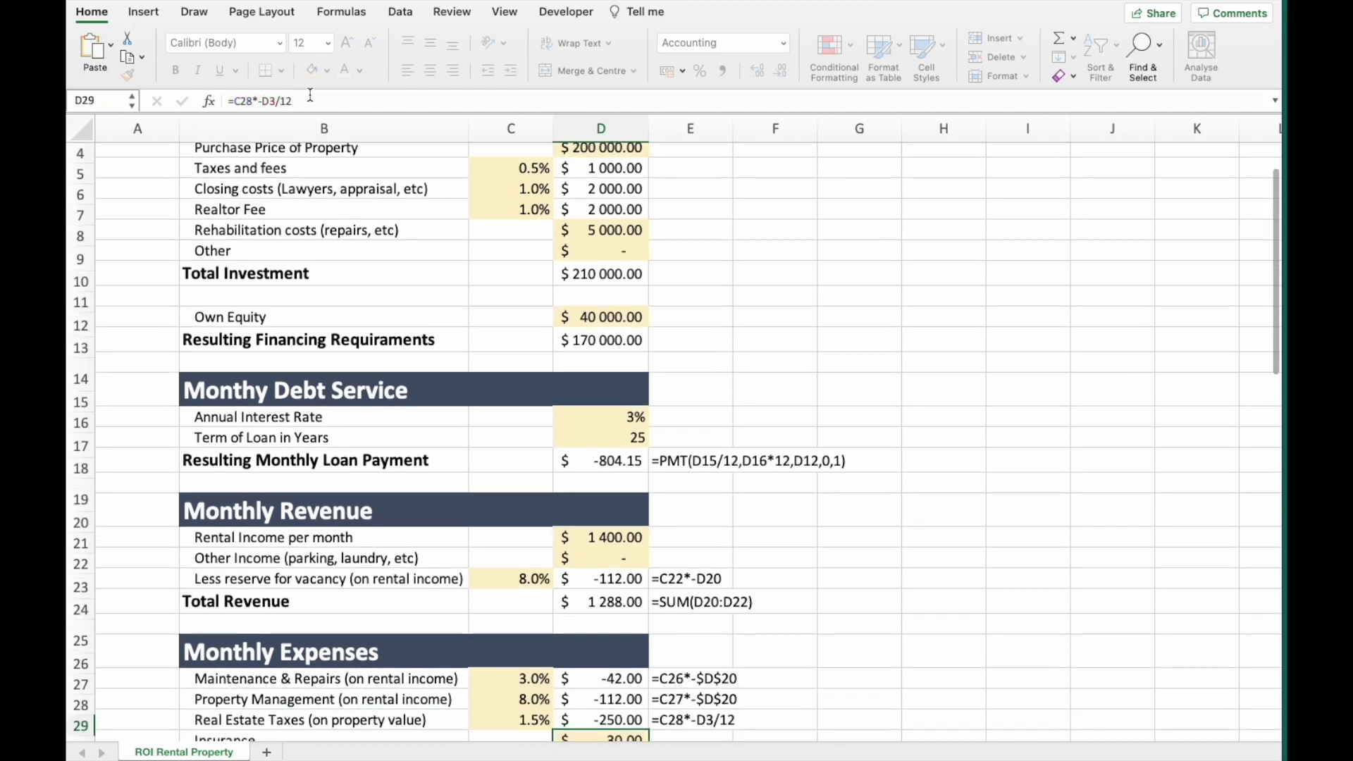
Change the monthly insurance in D29 to the negative amount -30.
scroll(310, 99, down, 3)
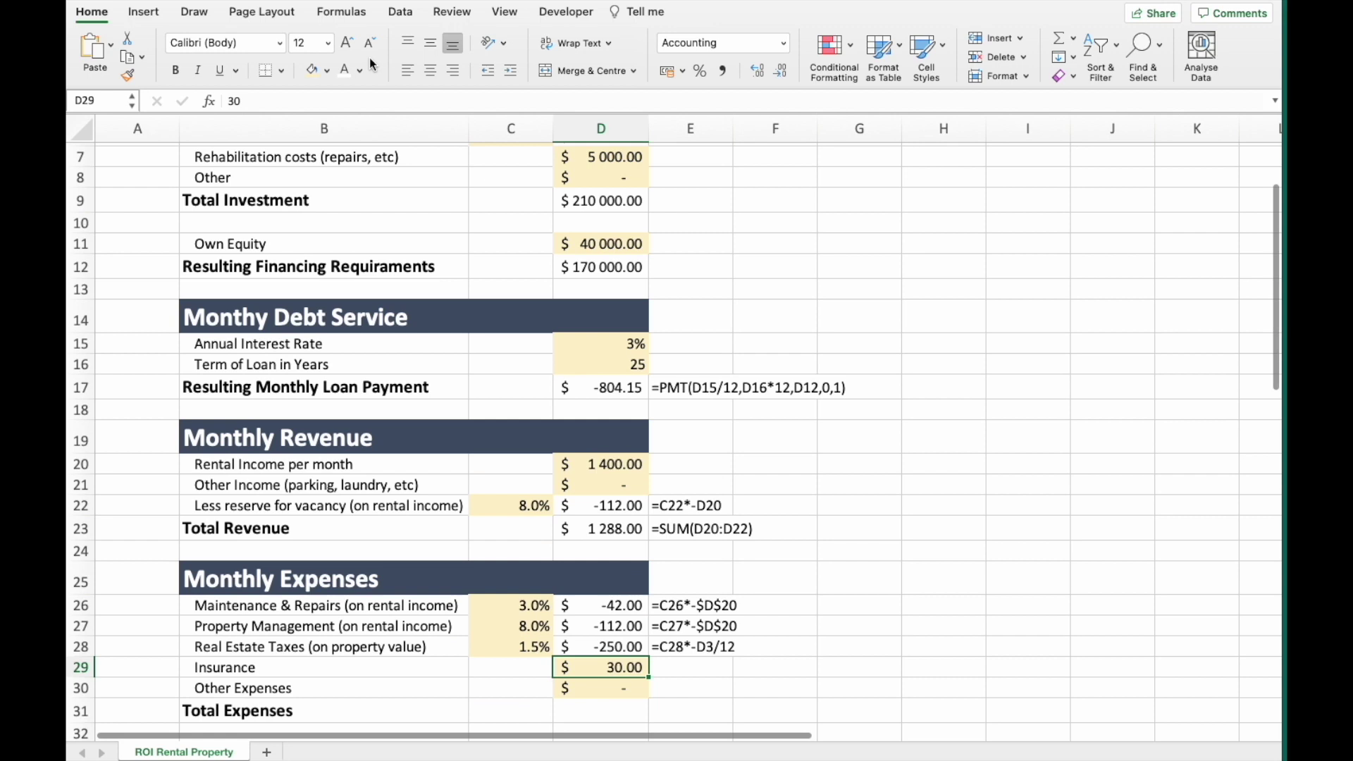
click(243, 101)
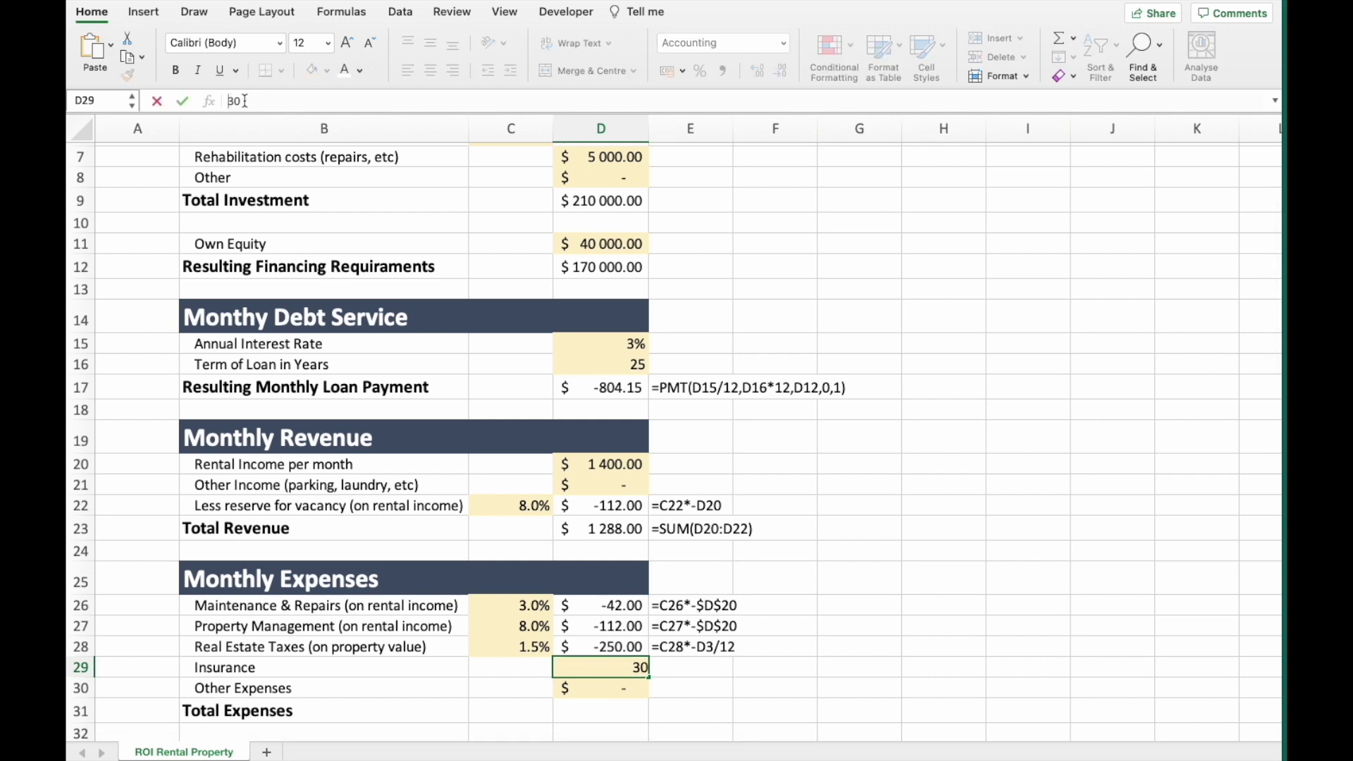
key(Home)
text(-)
key(Return)
Calculate the total expenses in D31 with a SUM of D26:D30.
scroll(690, 479, down, 3)
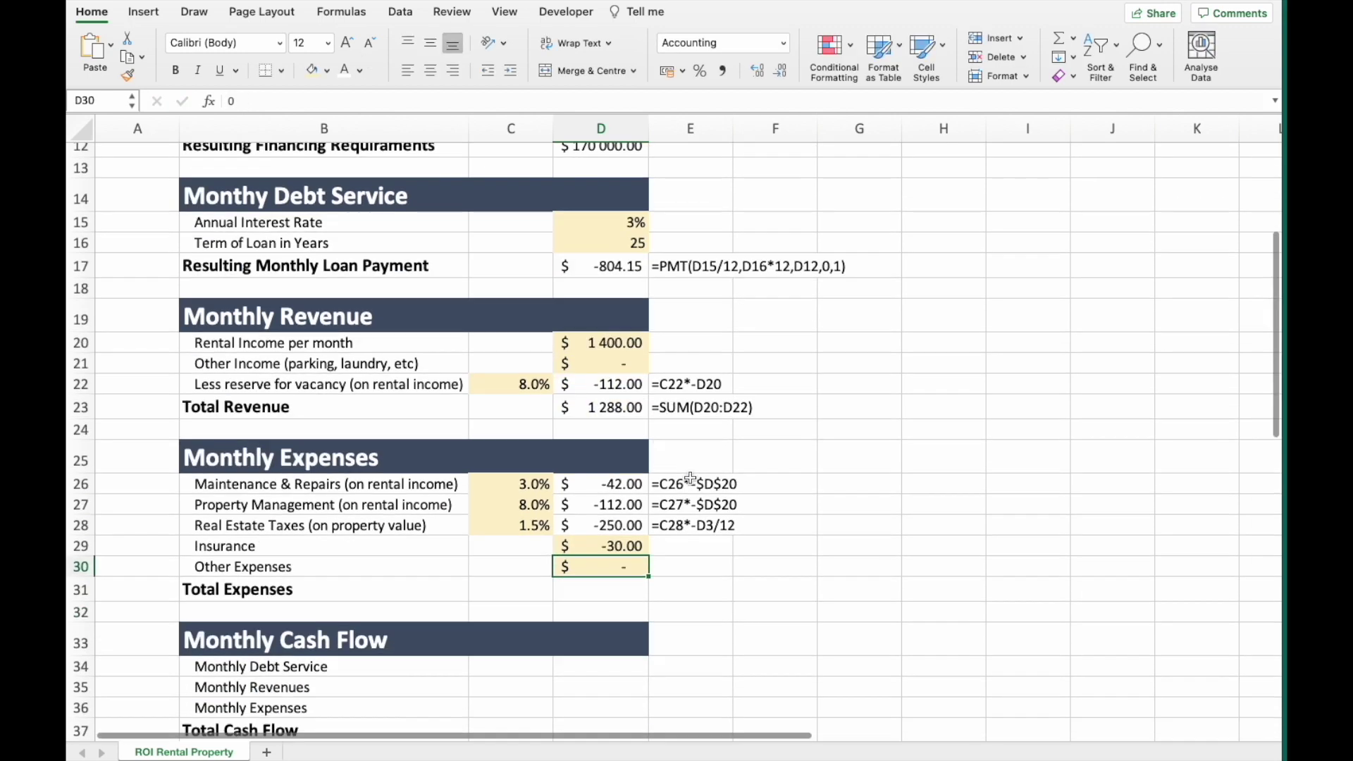
click(591, 586)
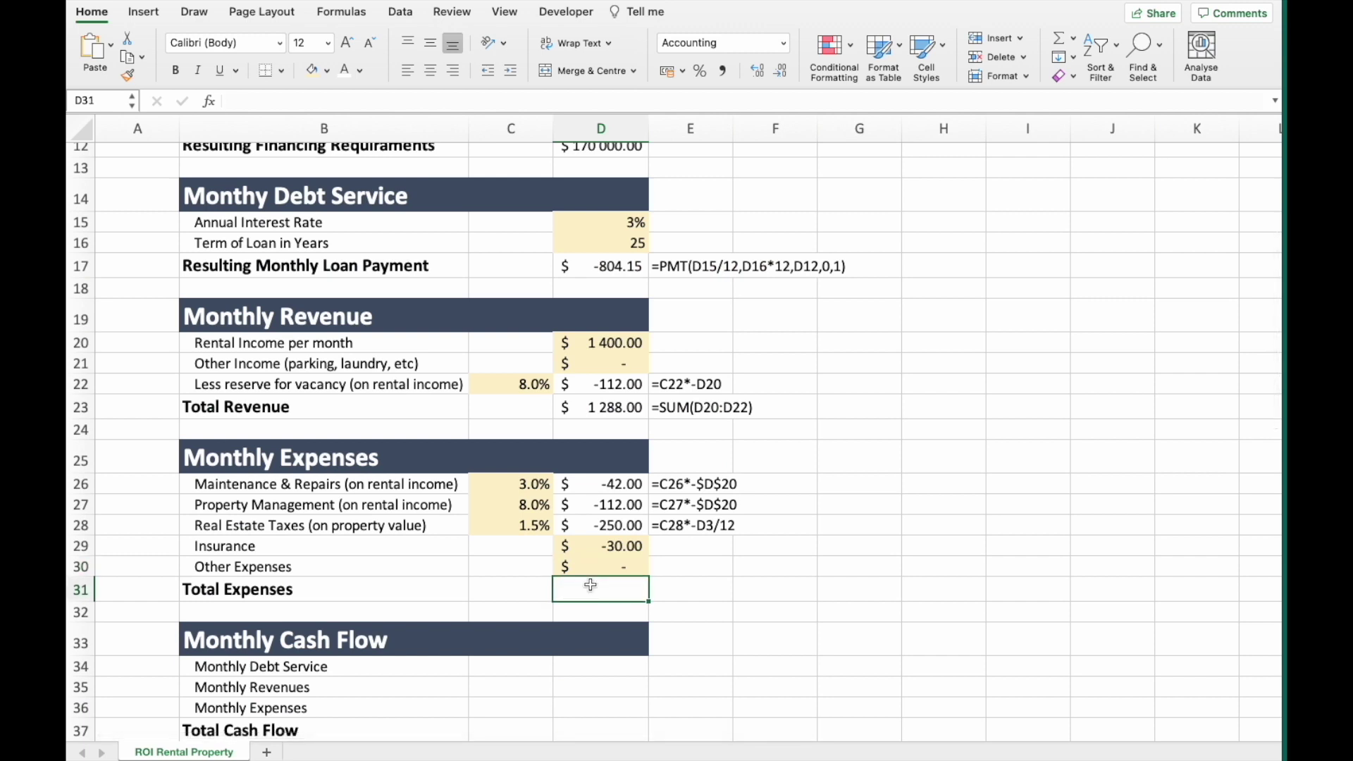
text(=SUM()
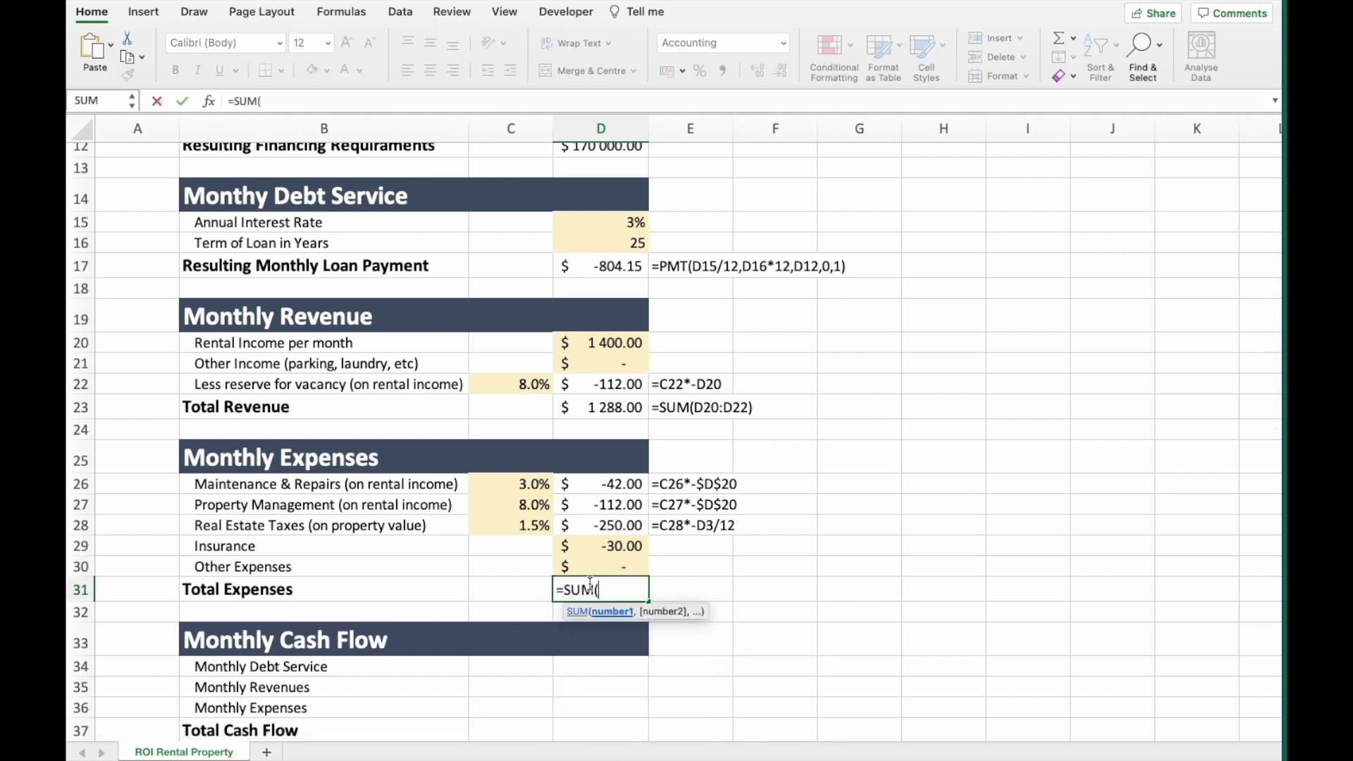
drag(621, 485, 614, 565)
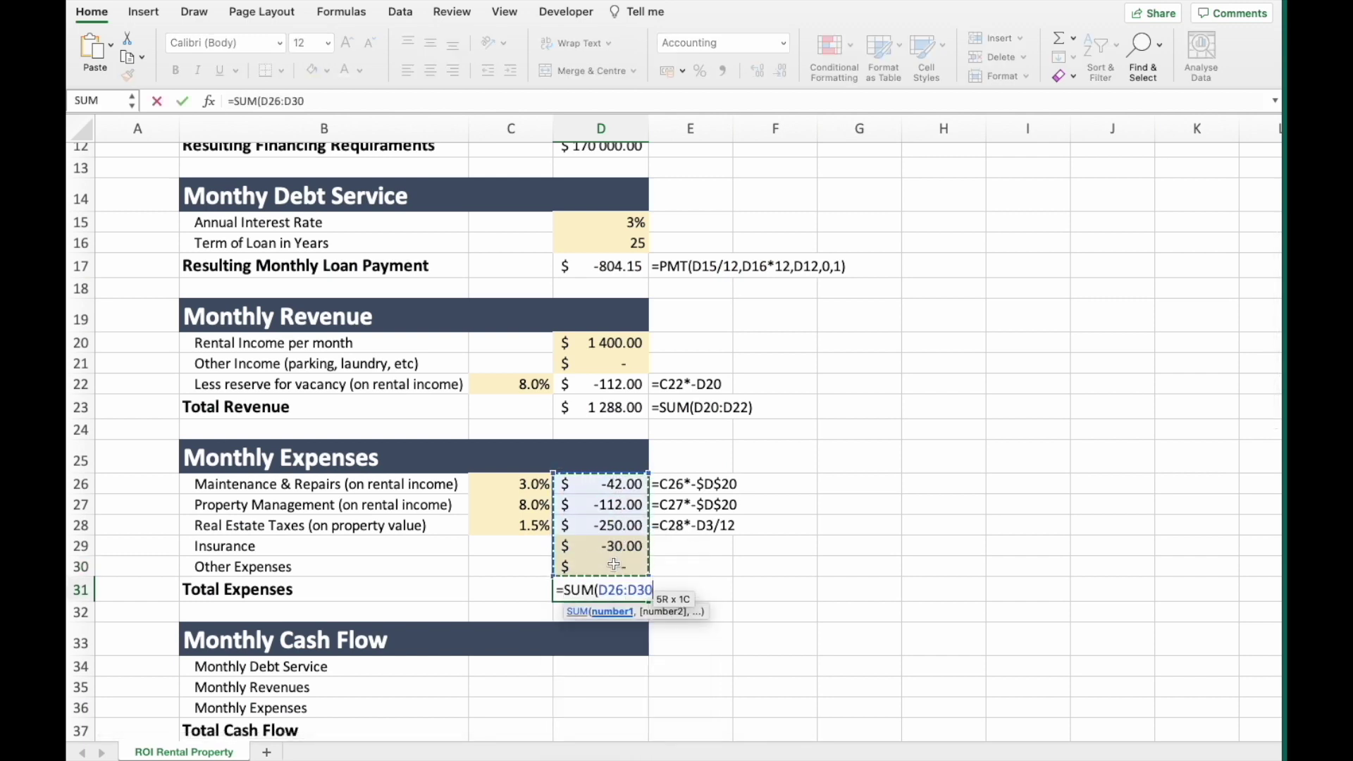
key(Return)
Link the monthly debt service in D34 to the resulting monthly loan payment with =D17.
scroll(865, 535, down, 5)
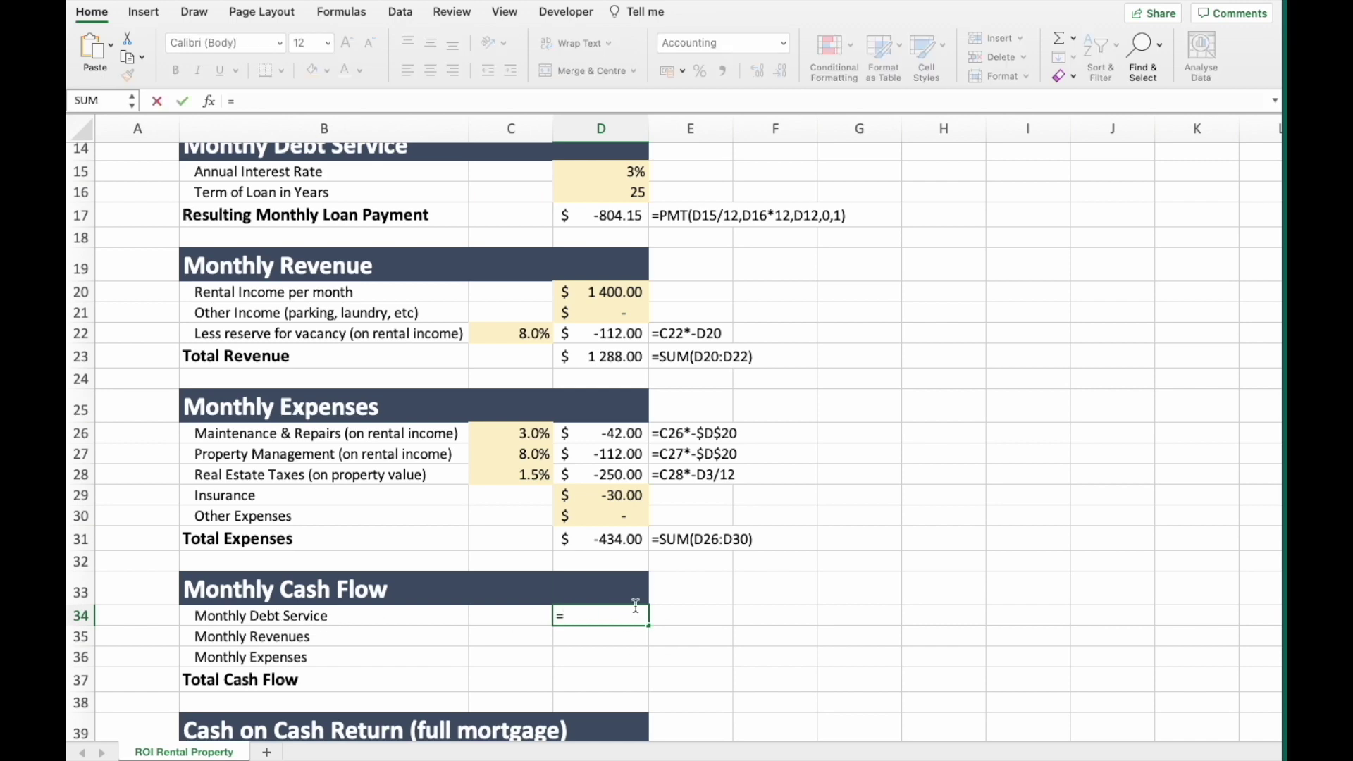
scroll(554, 493, up, 5)
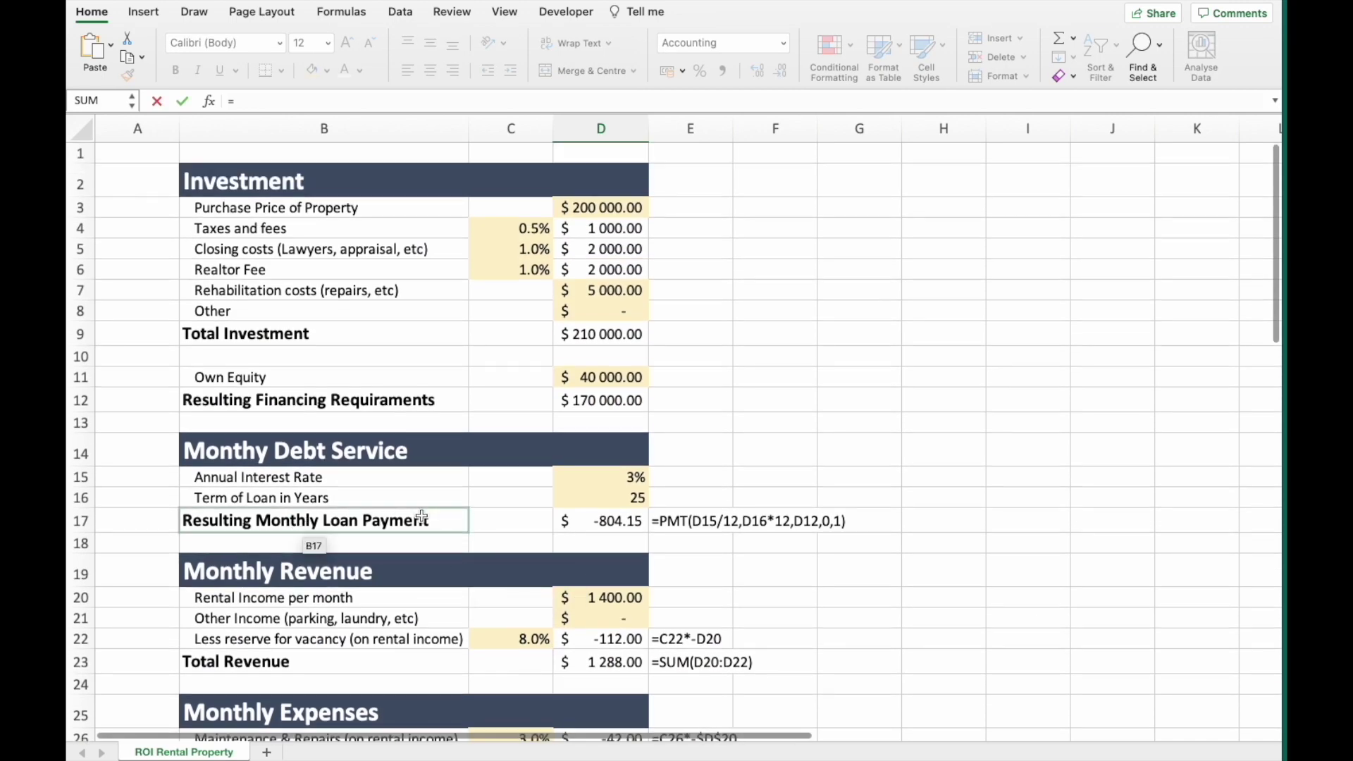
click(612, 522)
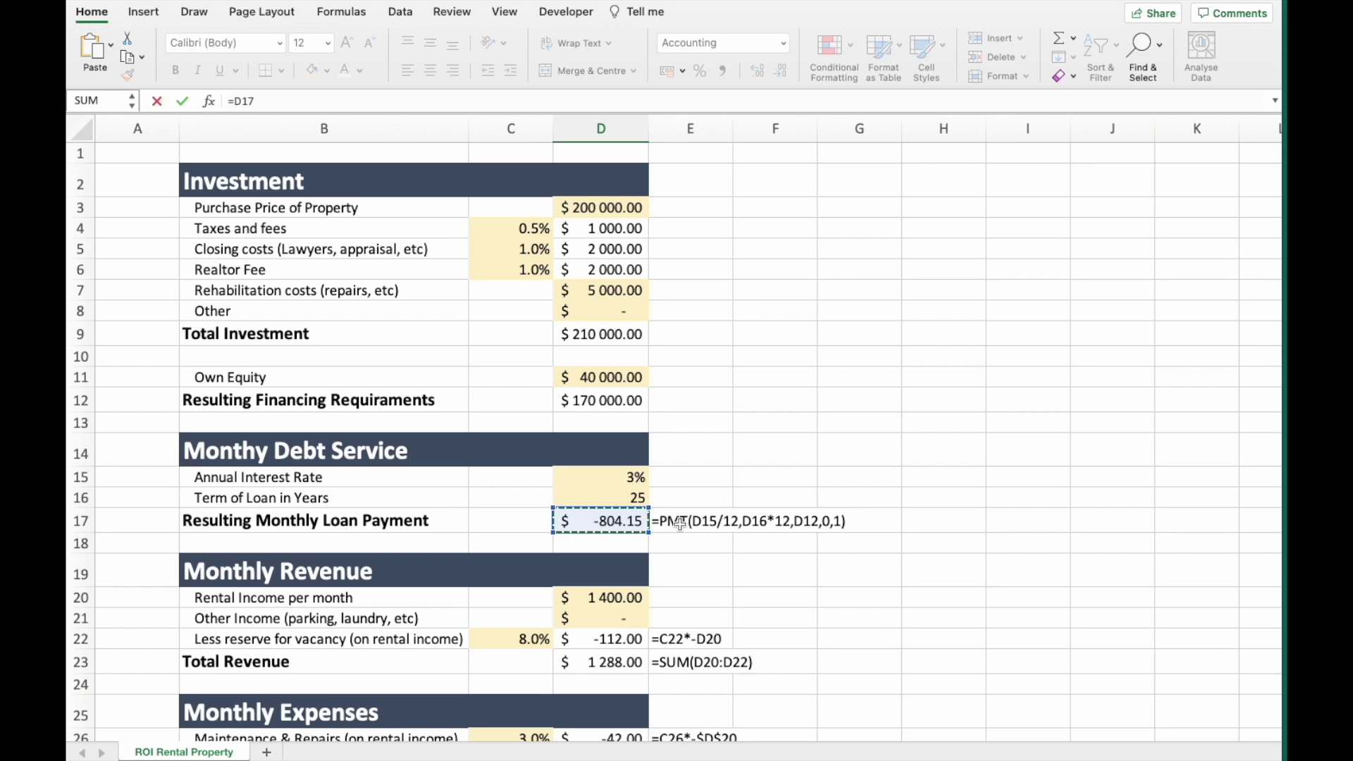
key(Return)
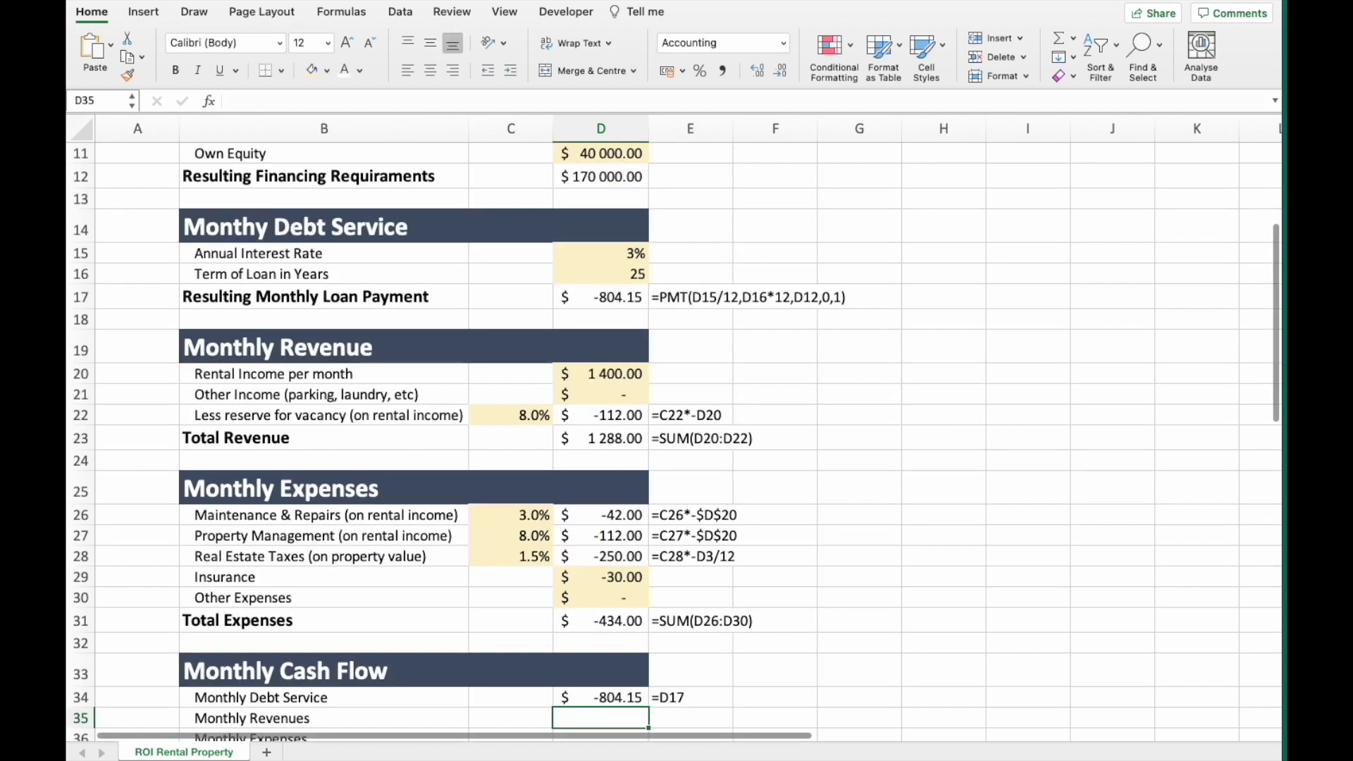
Link the monthly revenues in D35 to total revenue with =D23 and the monthly expenses in D36 to total expenses with =D31.
scroll(533, 518, down, 1)
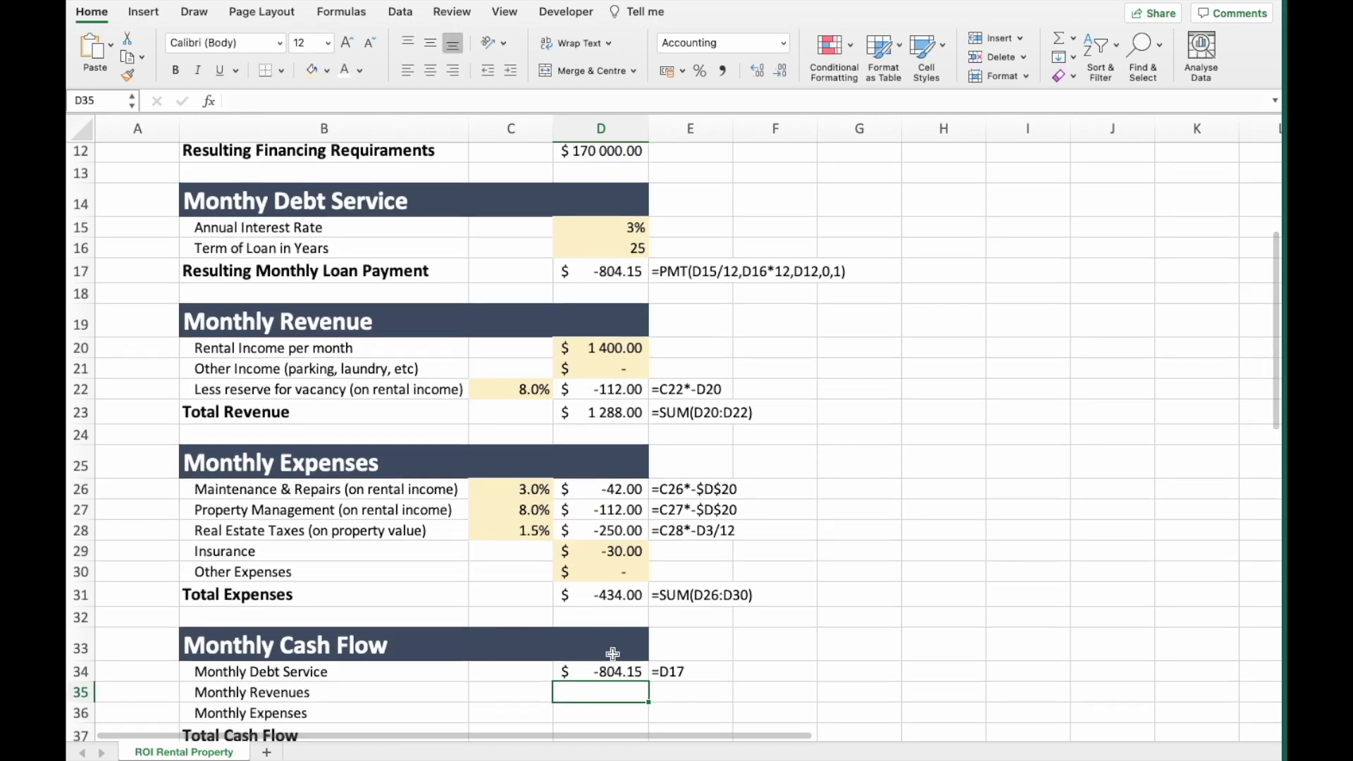
text(=)
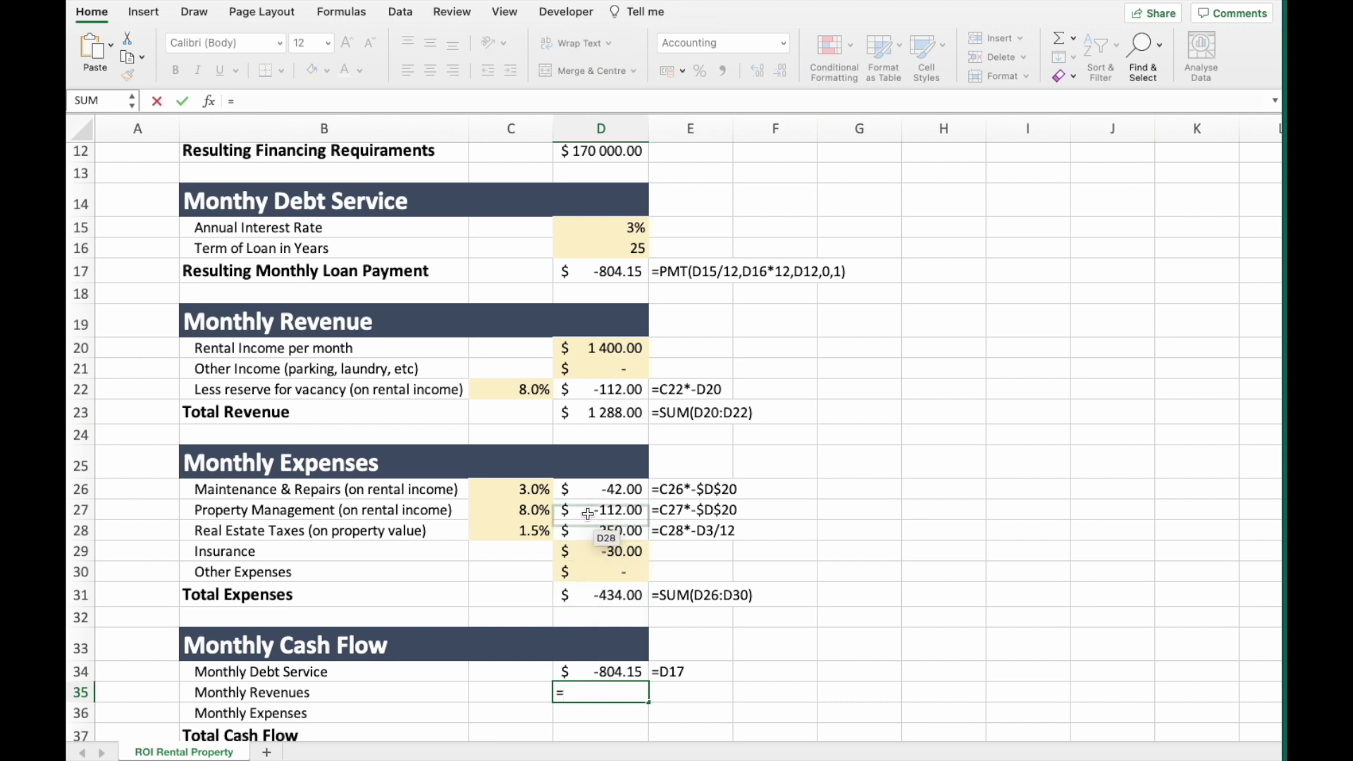
click(624, 419)
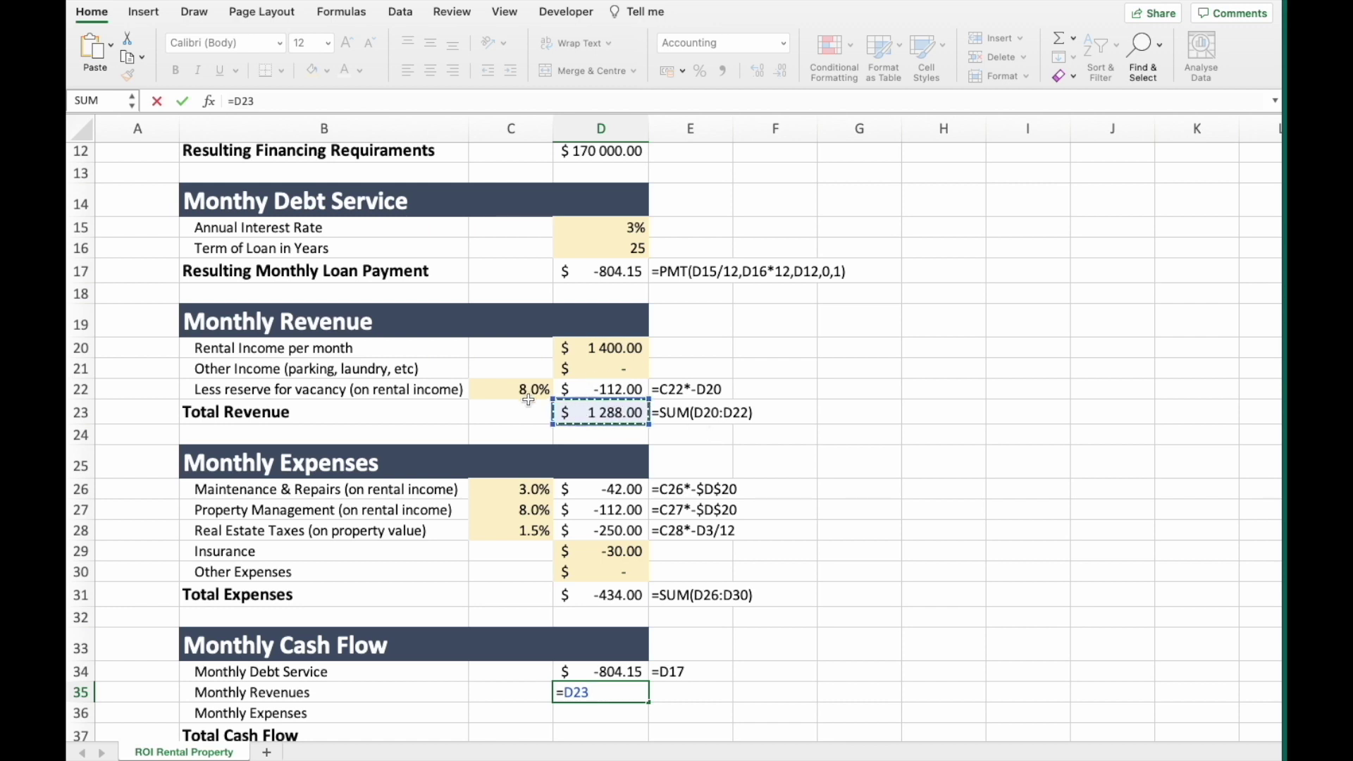
key(Return)
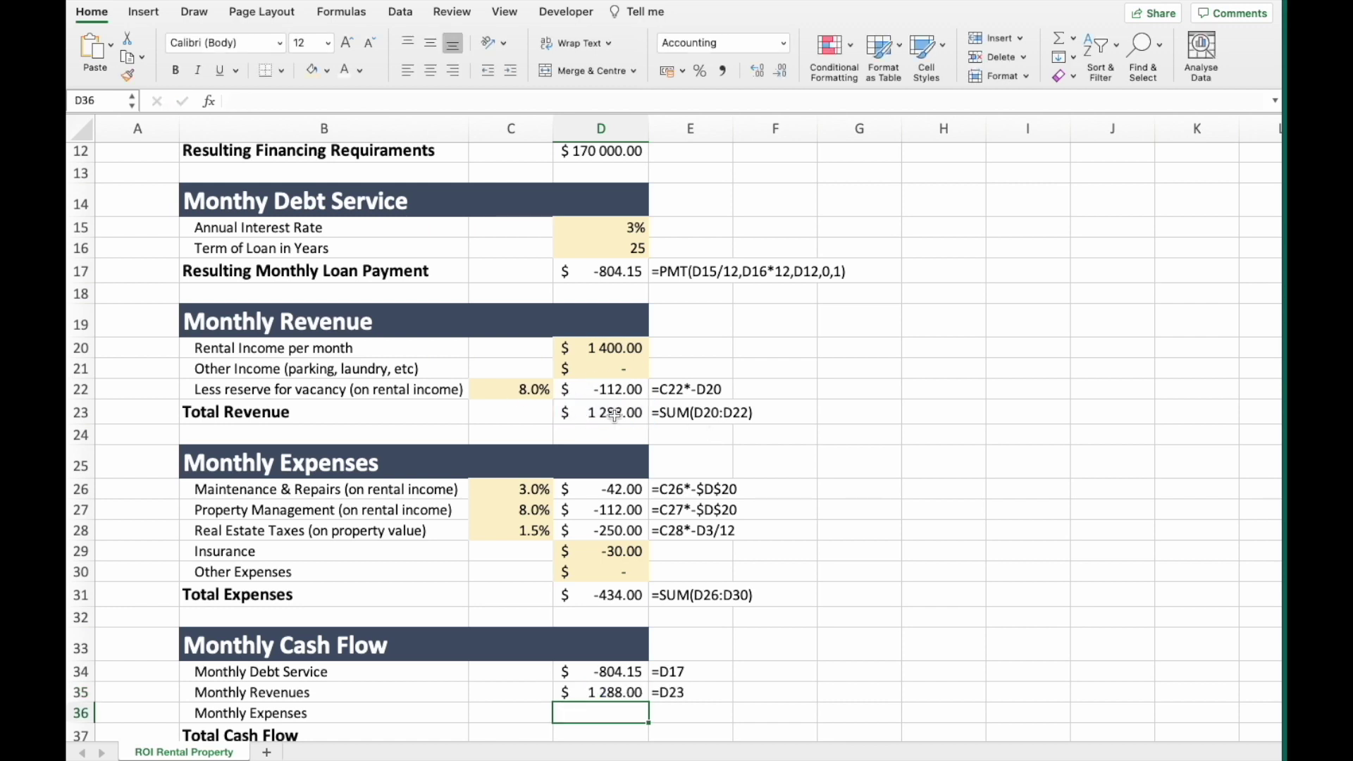
text(=)
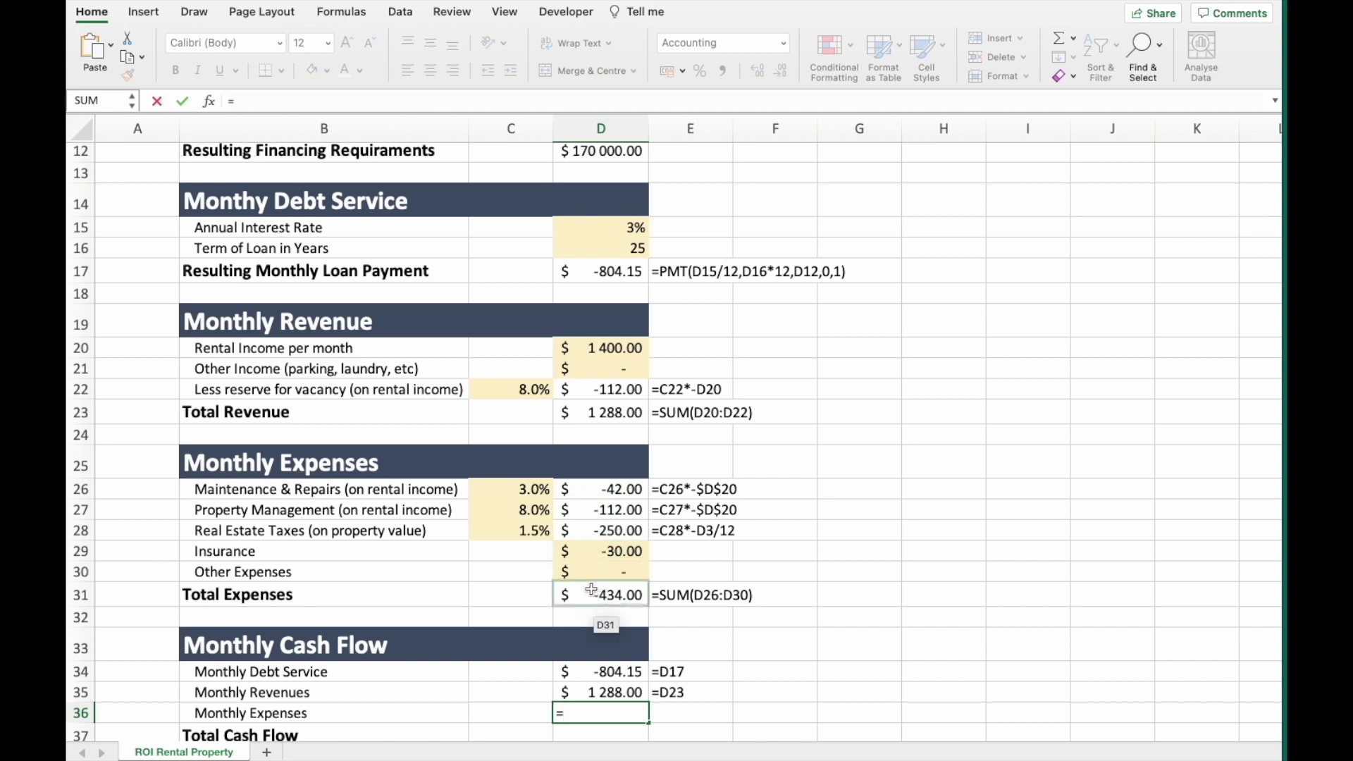
click(609, 598)
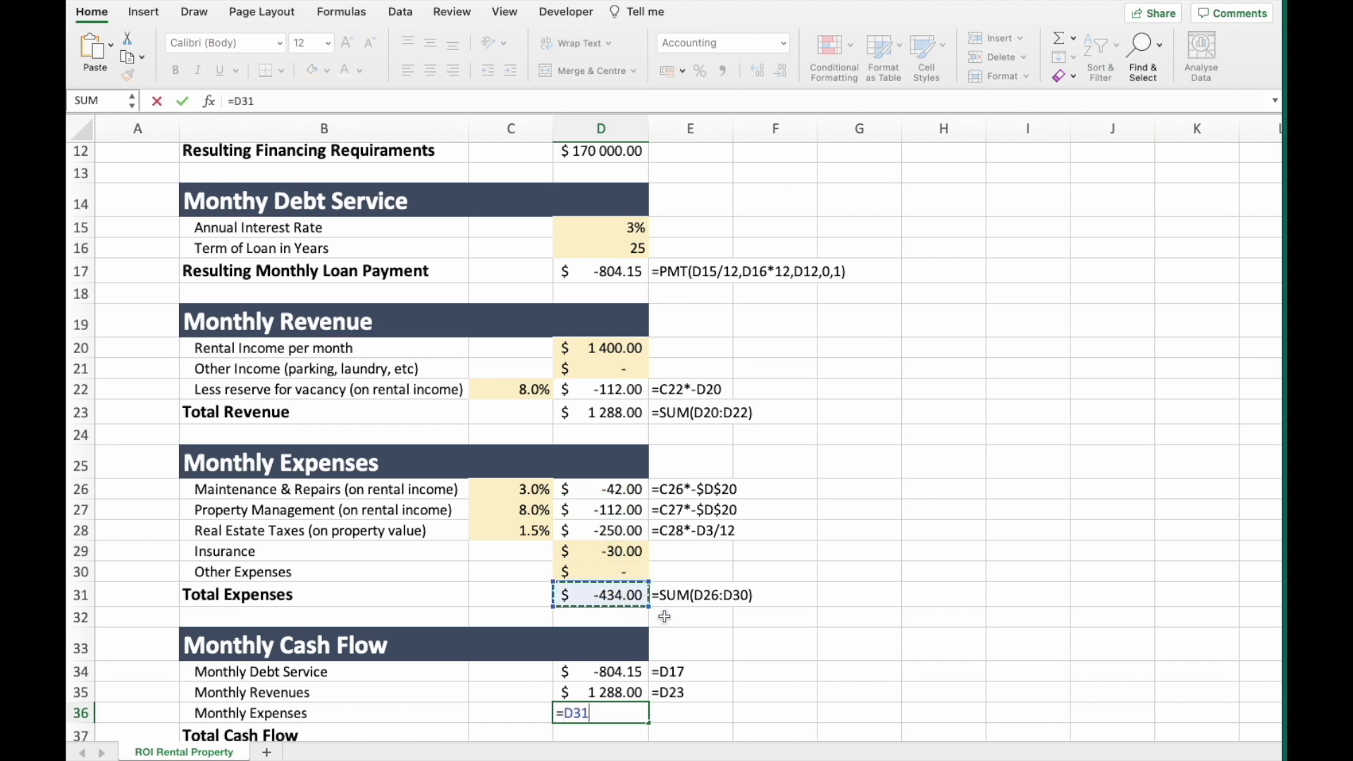
key(Return)
Calculate the total cash flow in D37 with a SUM of D34:D36.
text(=sum)
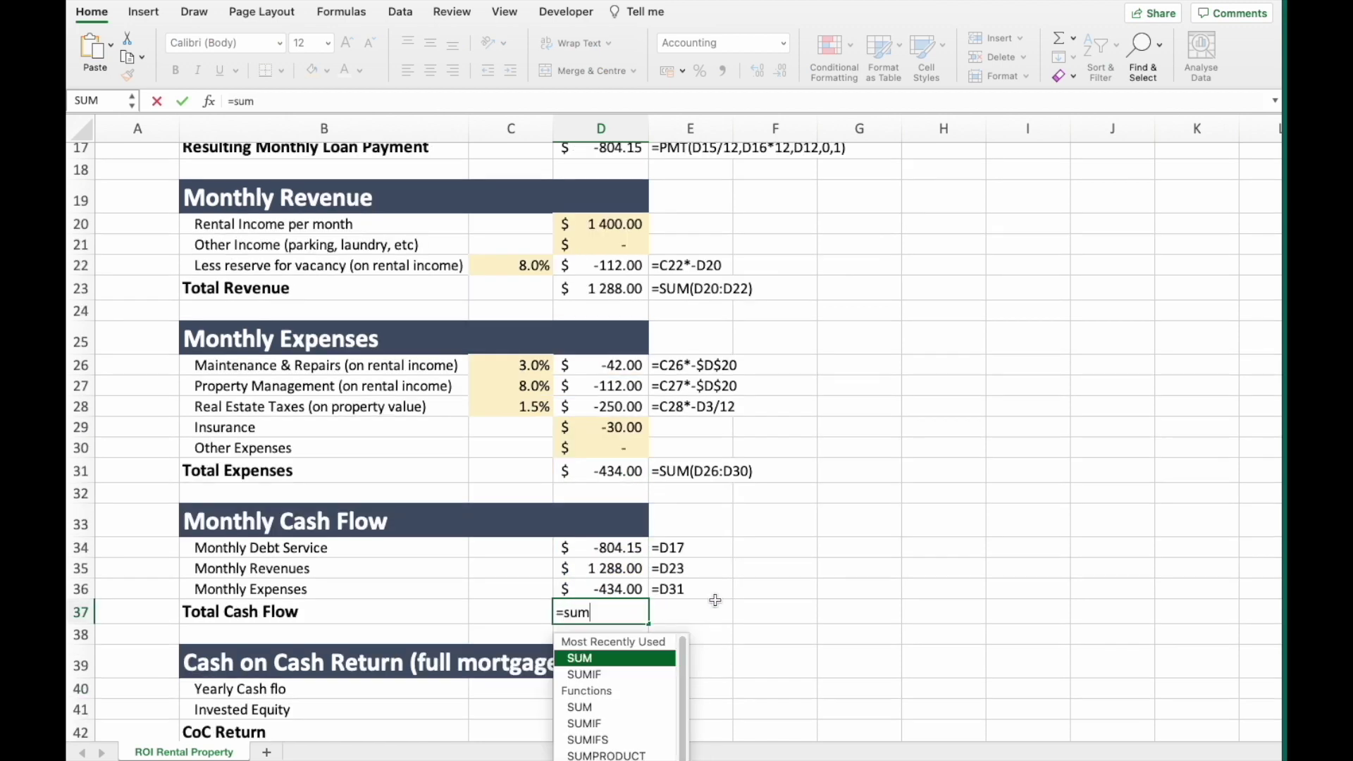
key(Tab)
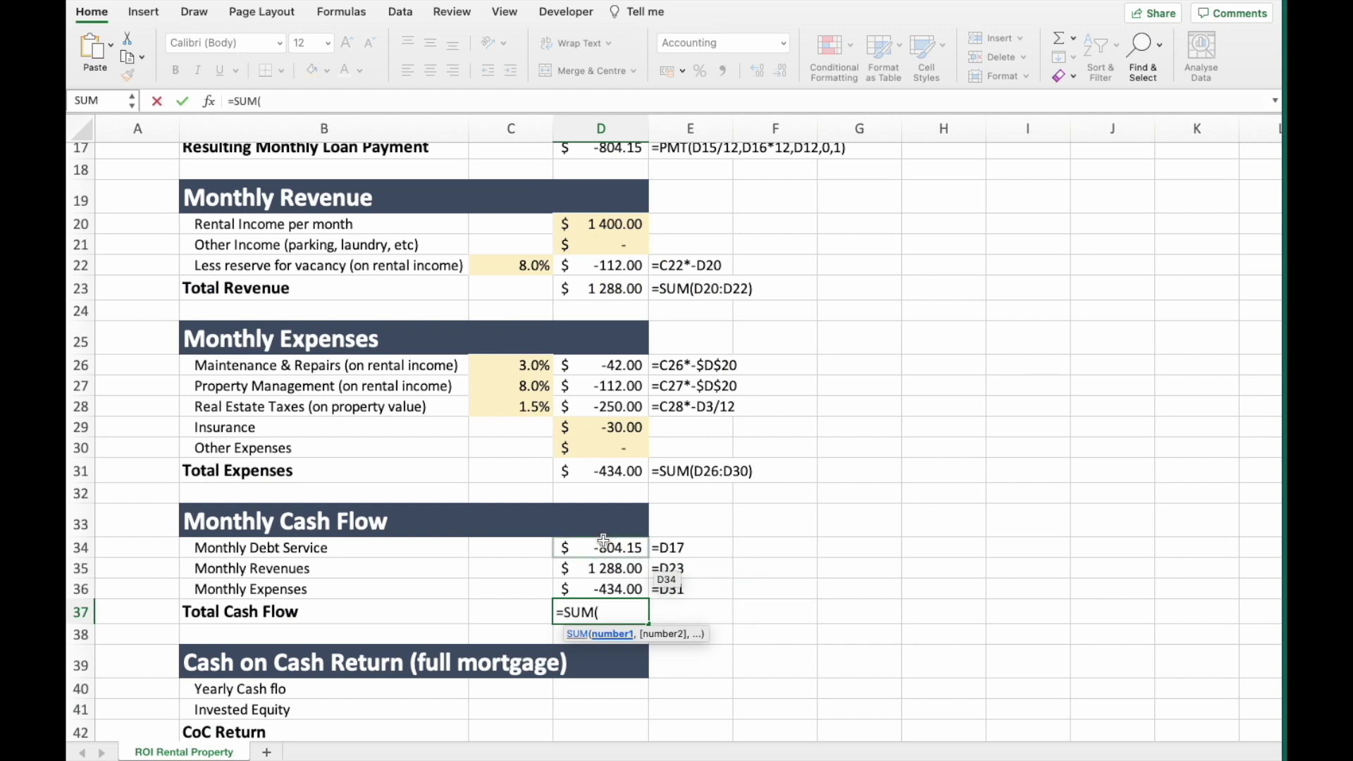
drag(636, 551, 622, 594)
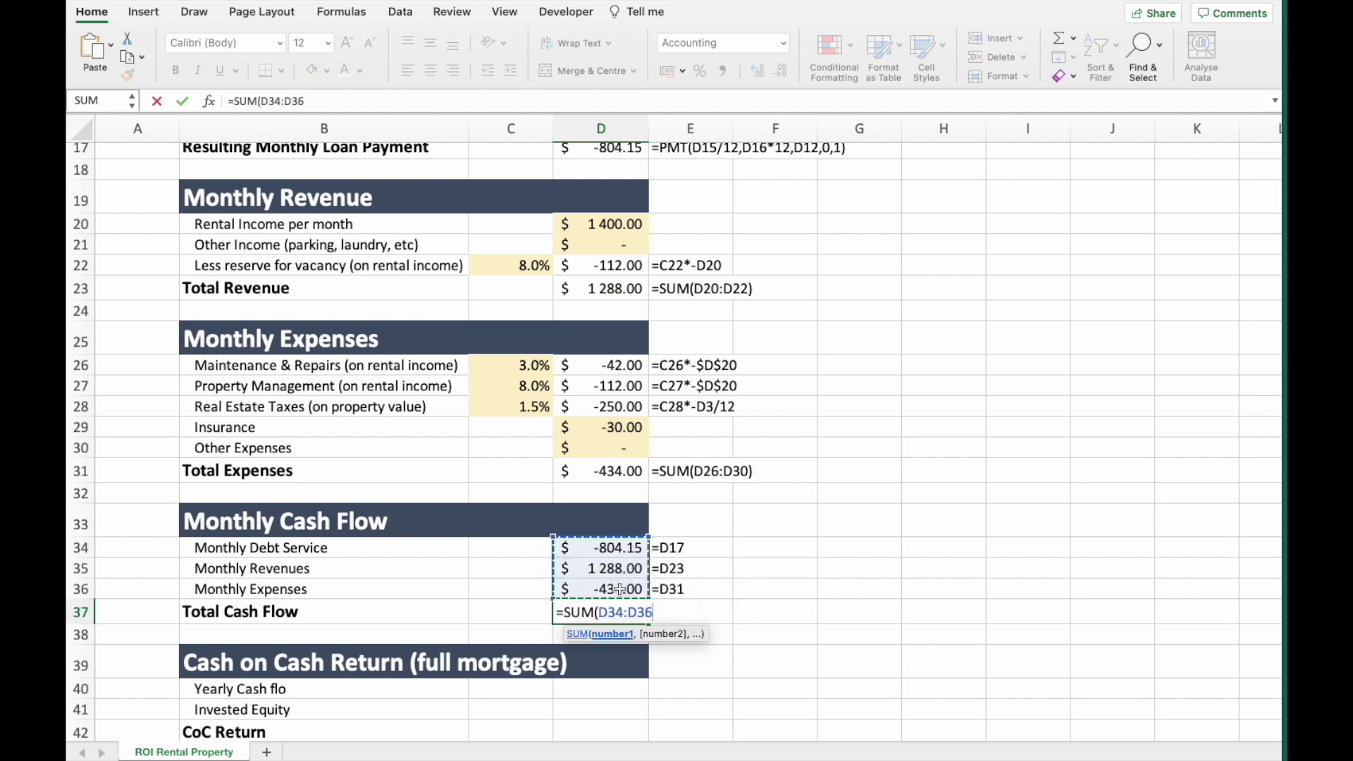
key(Return)
Calculate the yearly cash flow in D40 from the total monthly cash flow with =D37*12.
scroll(716, 656, down, 2)
click(716, 656)
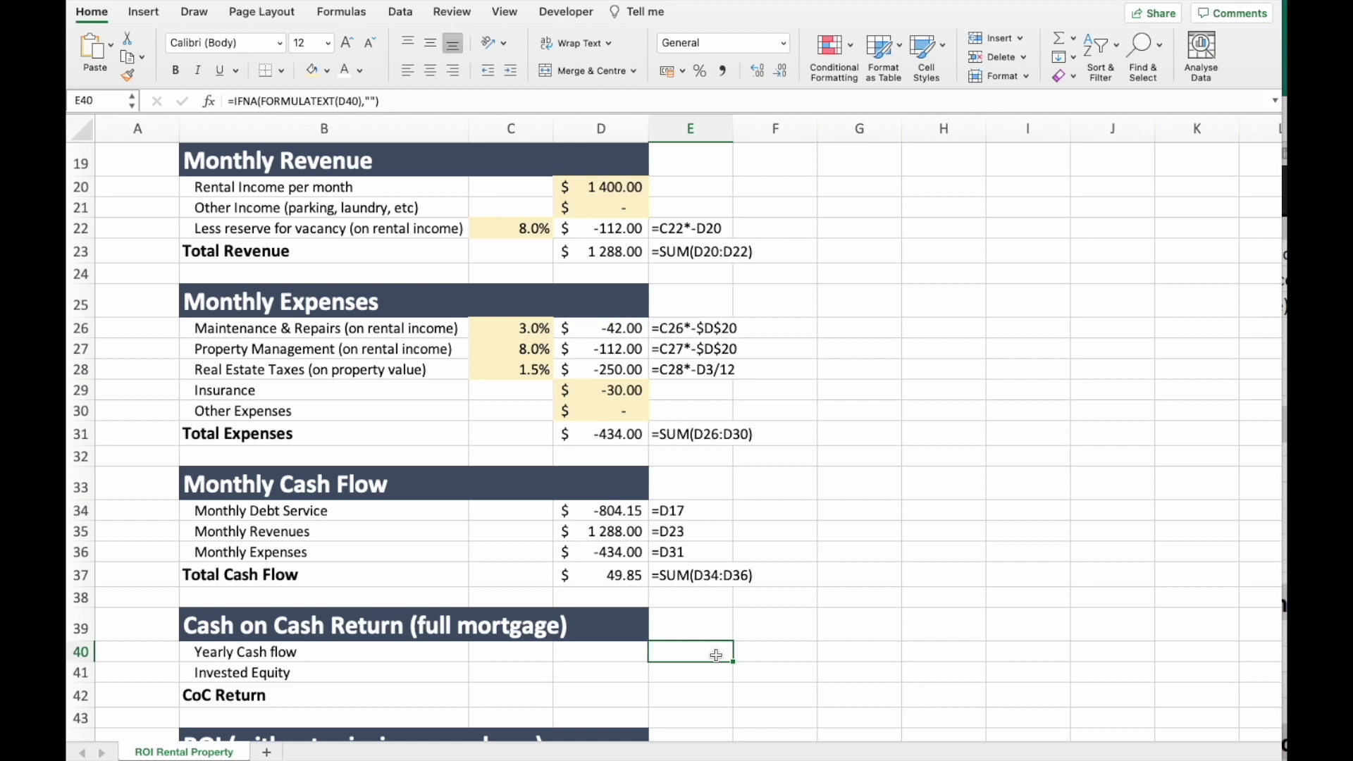
click(626, 653)
text(=)
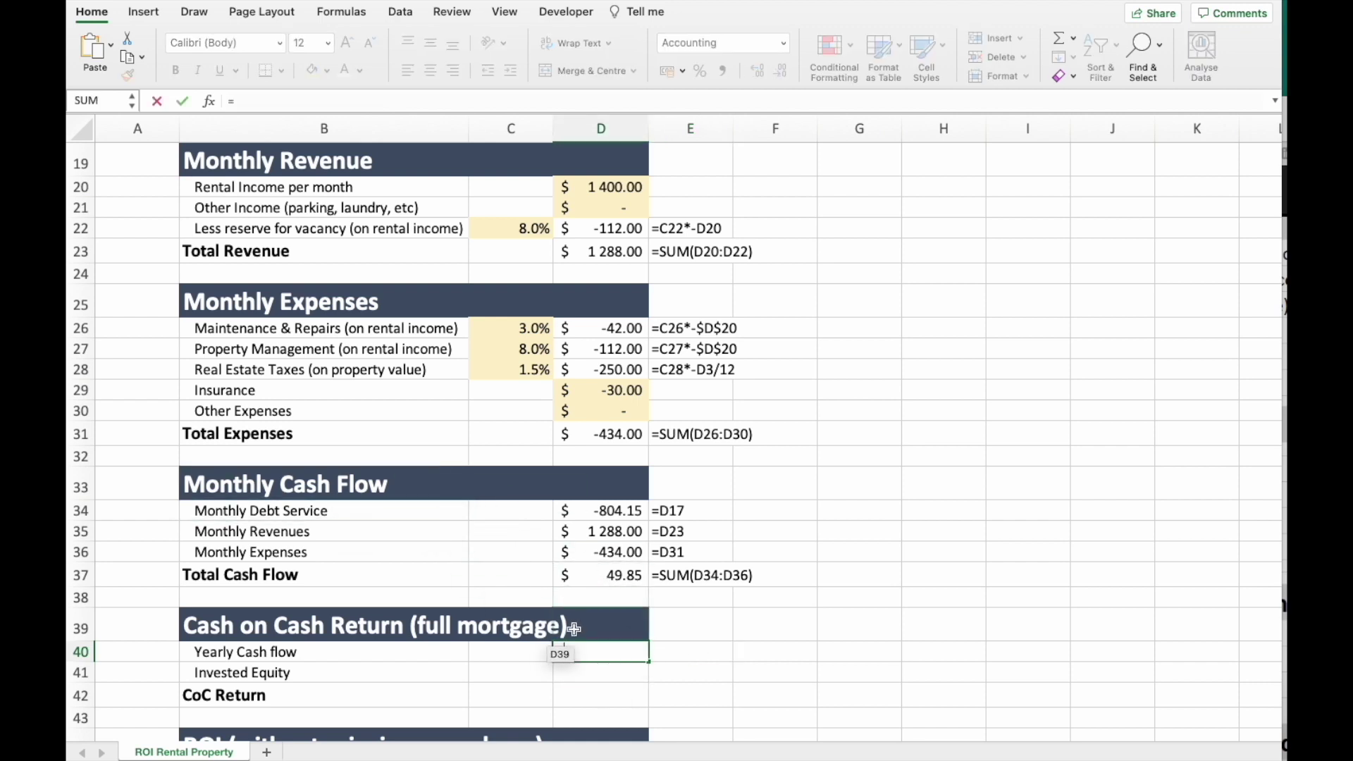
click(599, 584)
text(*)
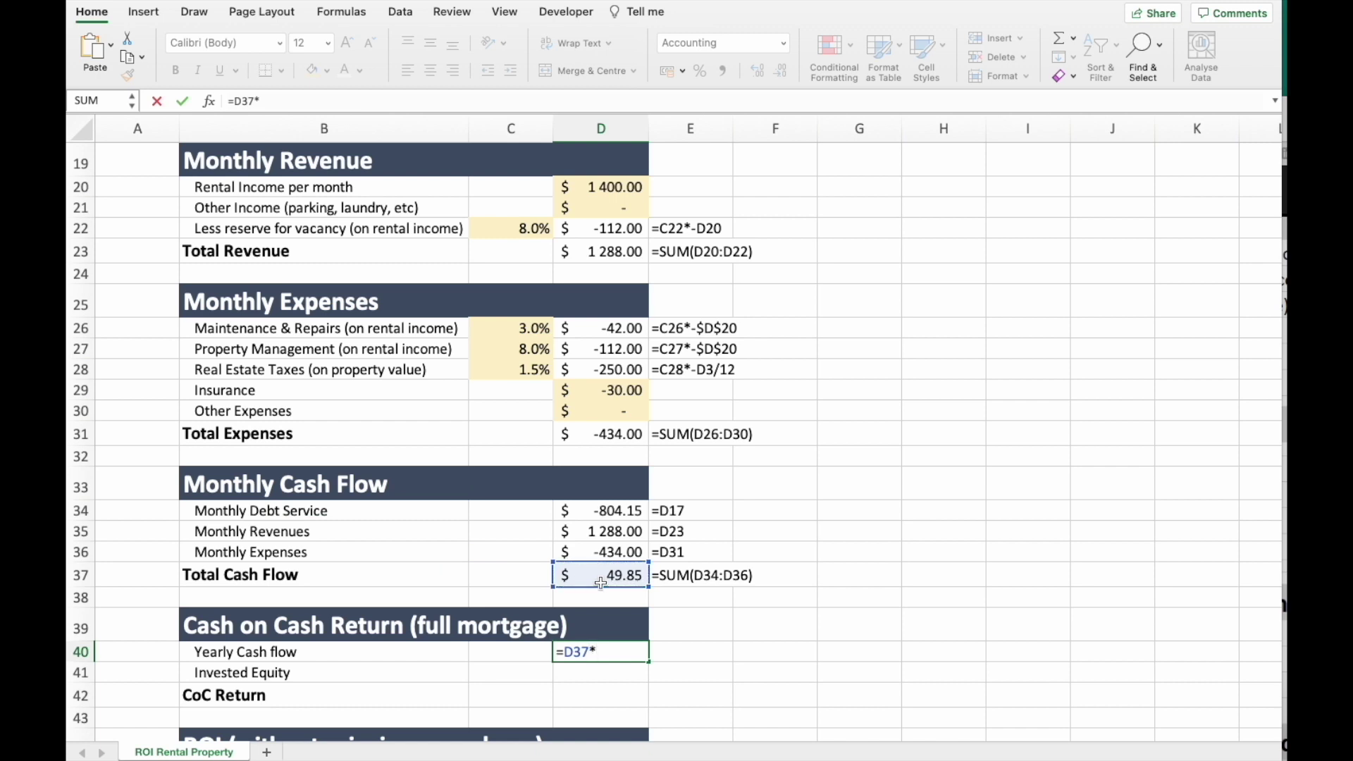
text(12)
key(Return)
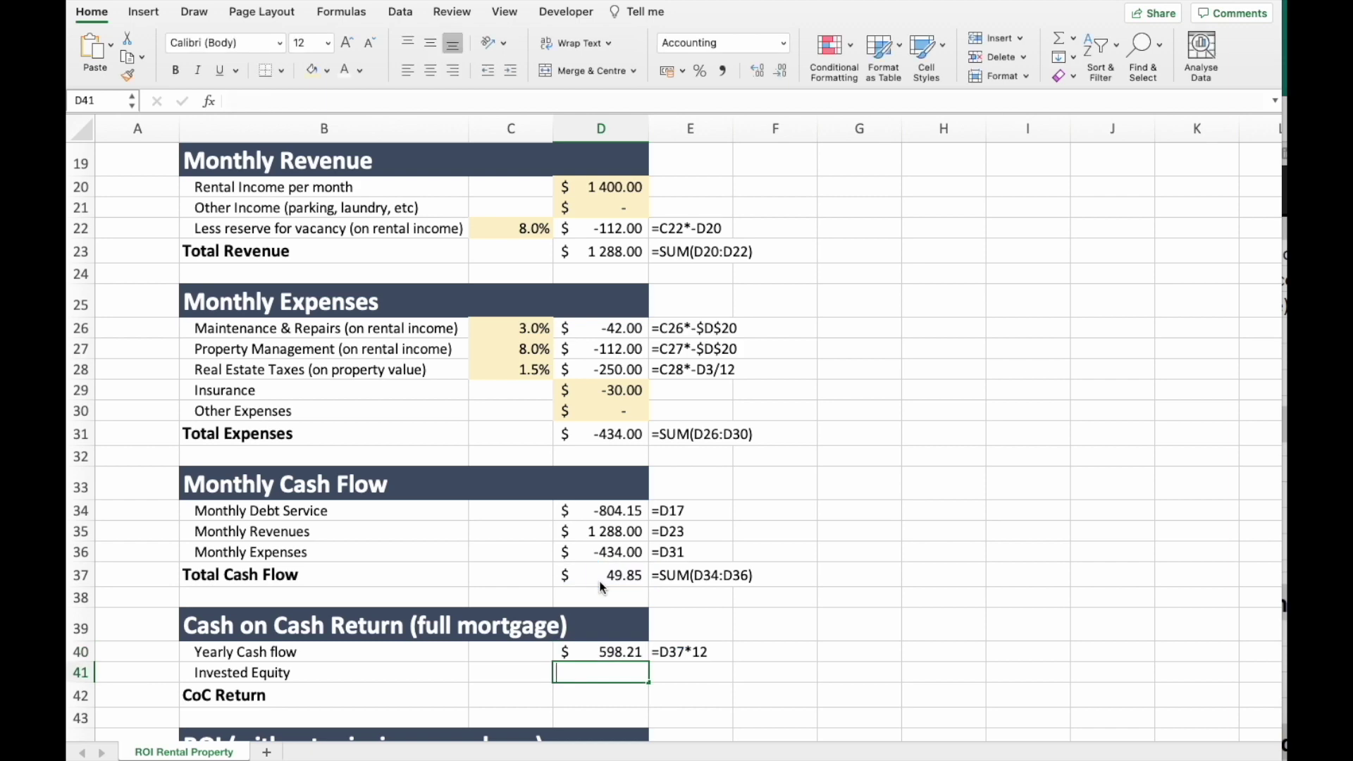
Link the invested equity in D41 to the own equity amount with =D11.
text(=)
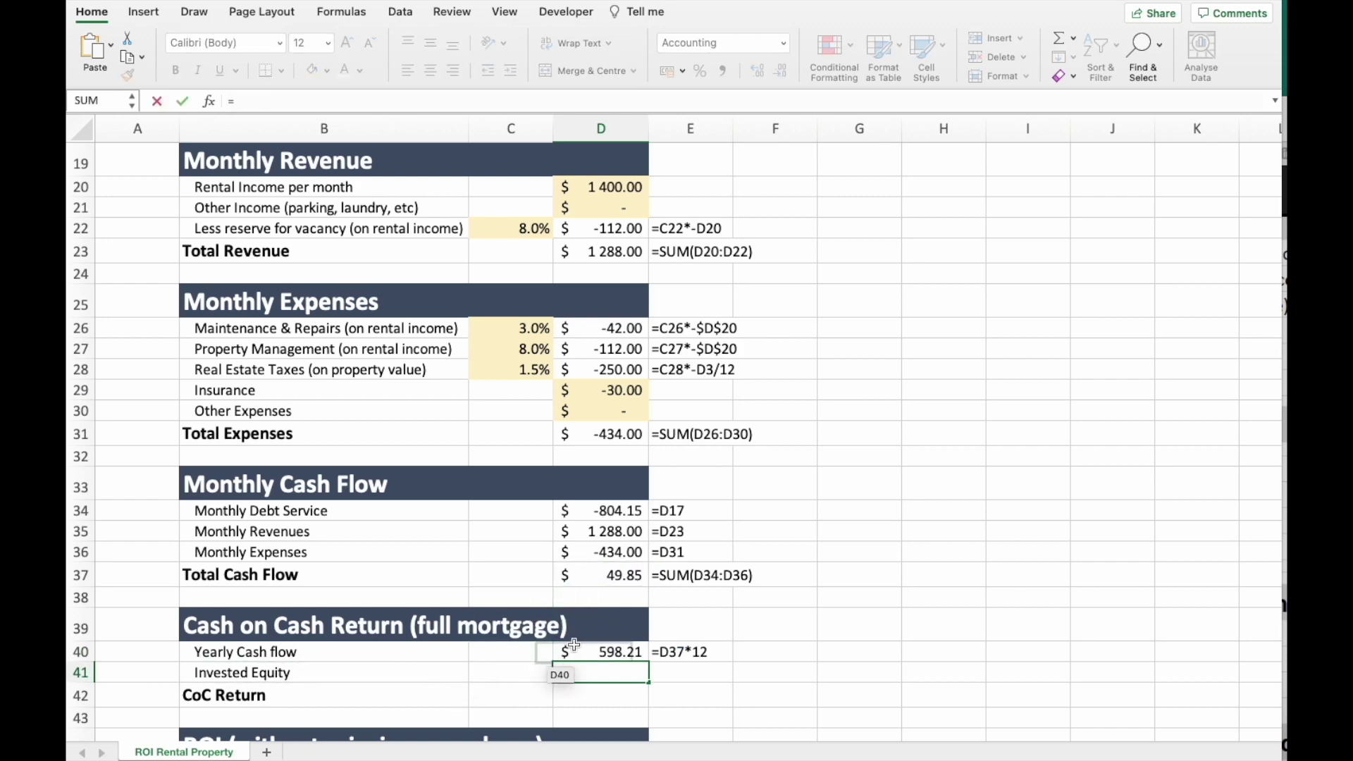
scroll(574, 644, up, 10)
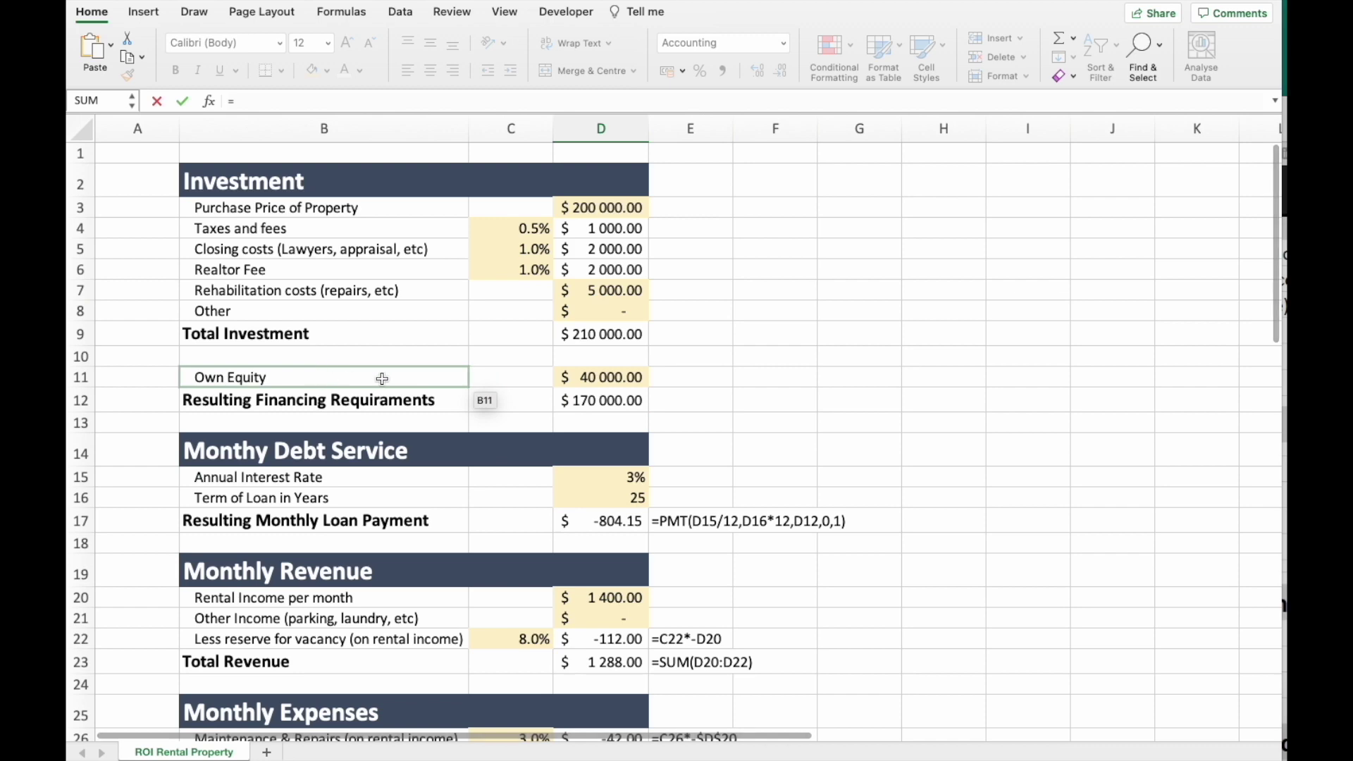
click(634, 380)
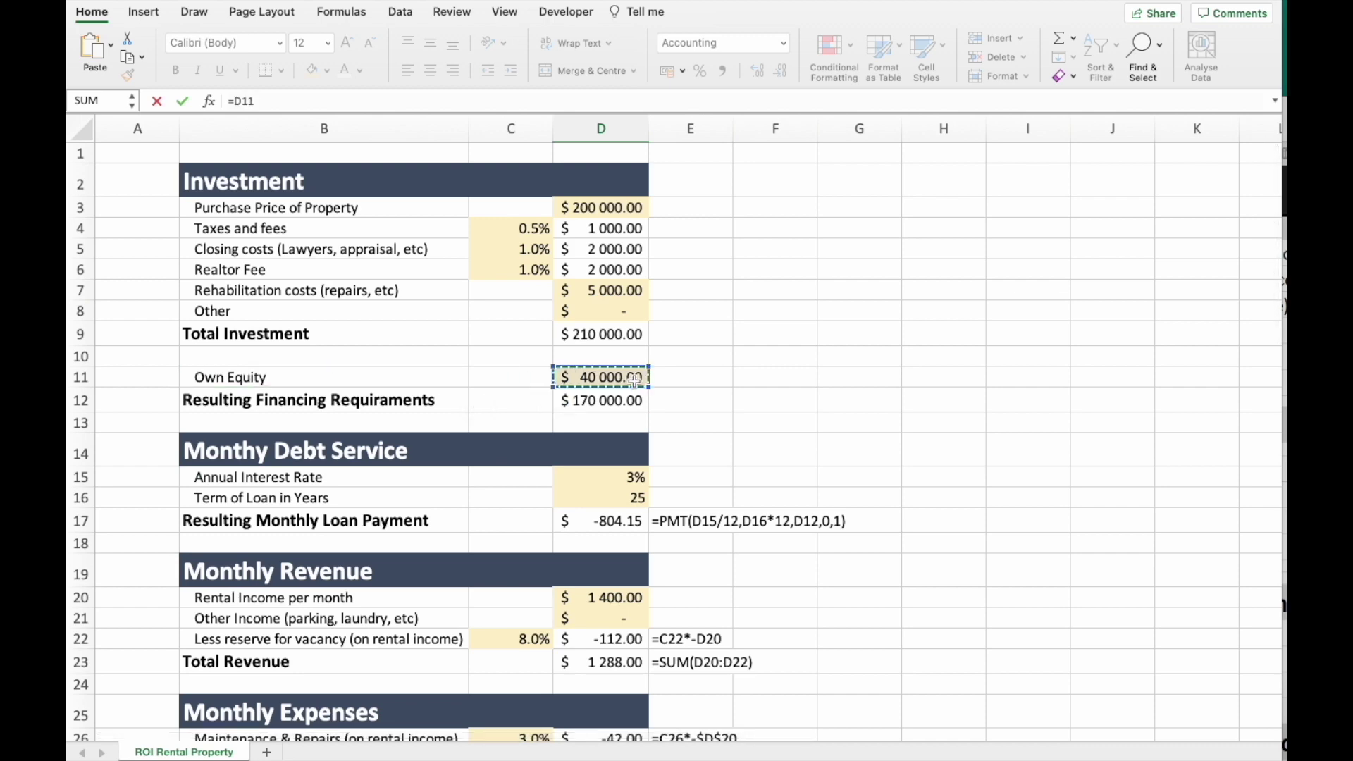
key(Return)
Calculate the CoC Return in D42 by dividing yearly cash flow by invested equity with =D40/D41.
scroll(641, 423, down, 2)
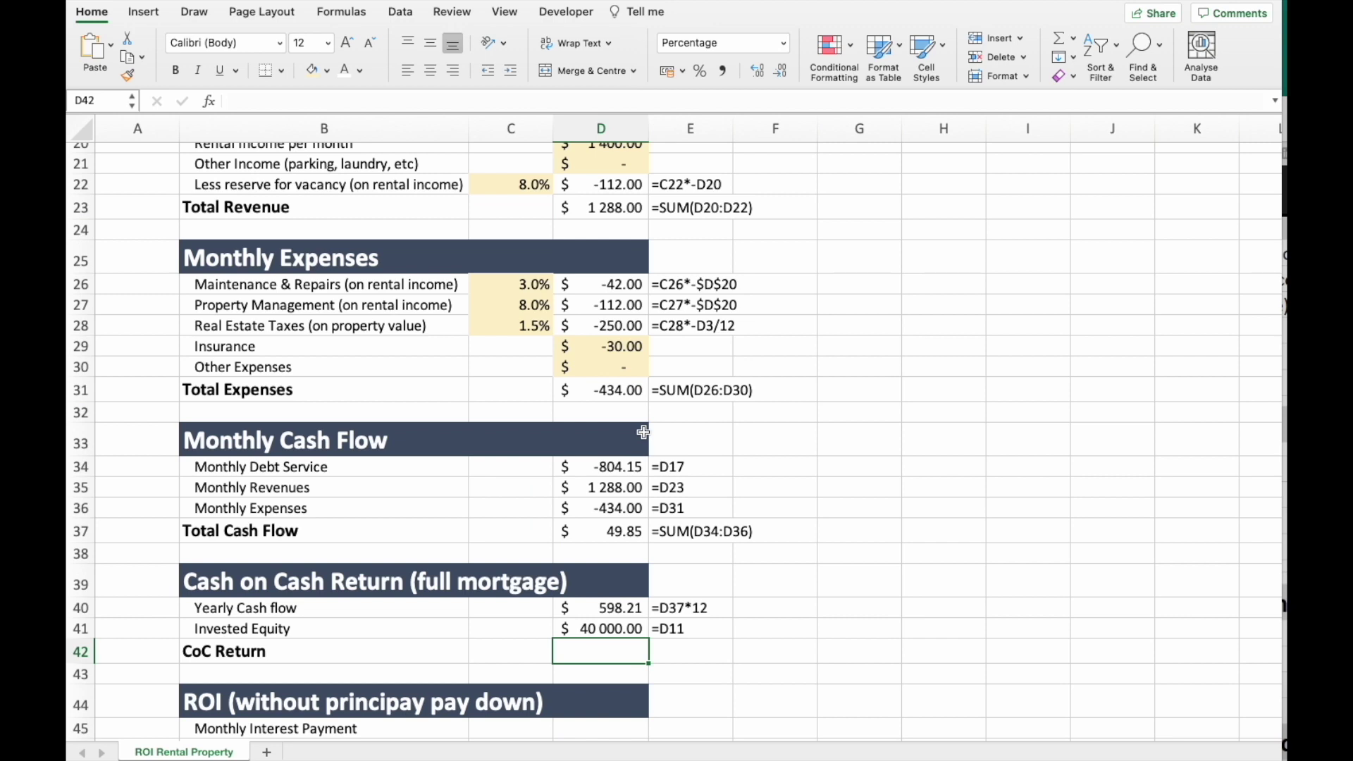
text(=)
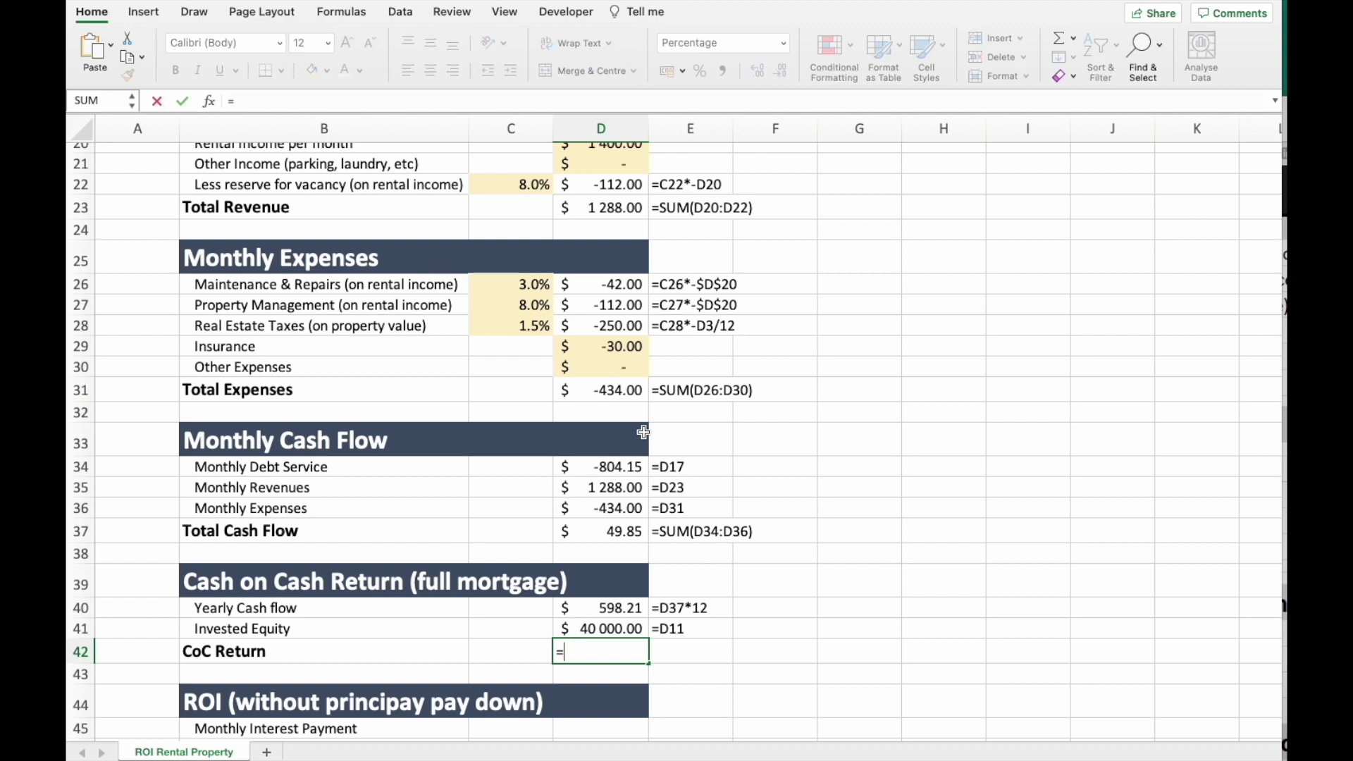
click(617, 610)
text(/)
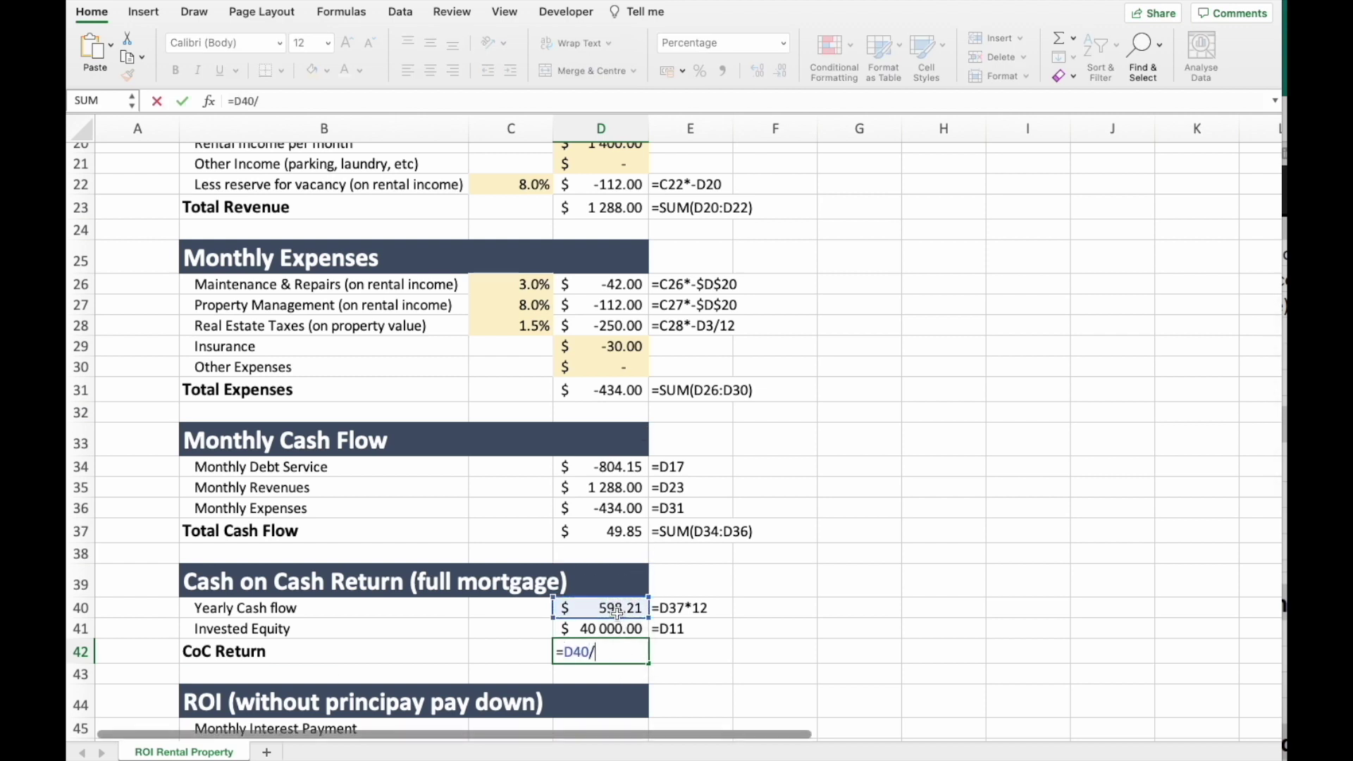
click(619, 627)
key(Return)
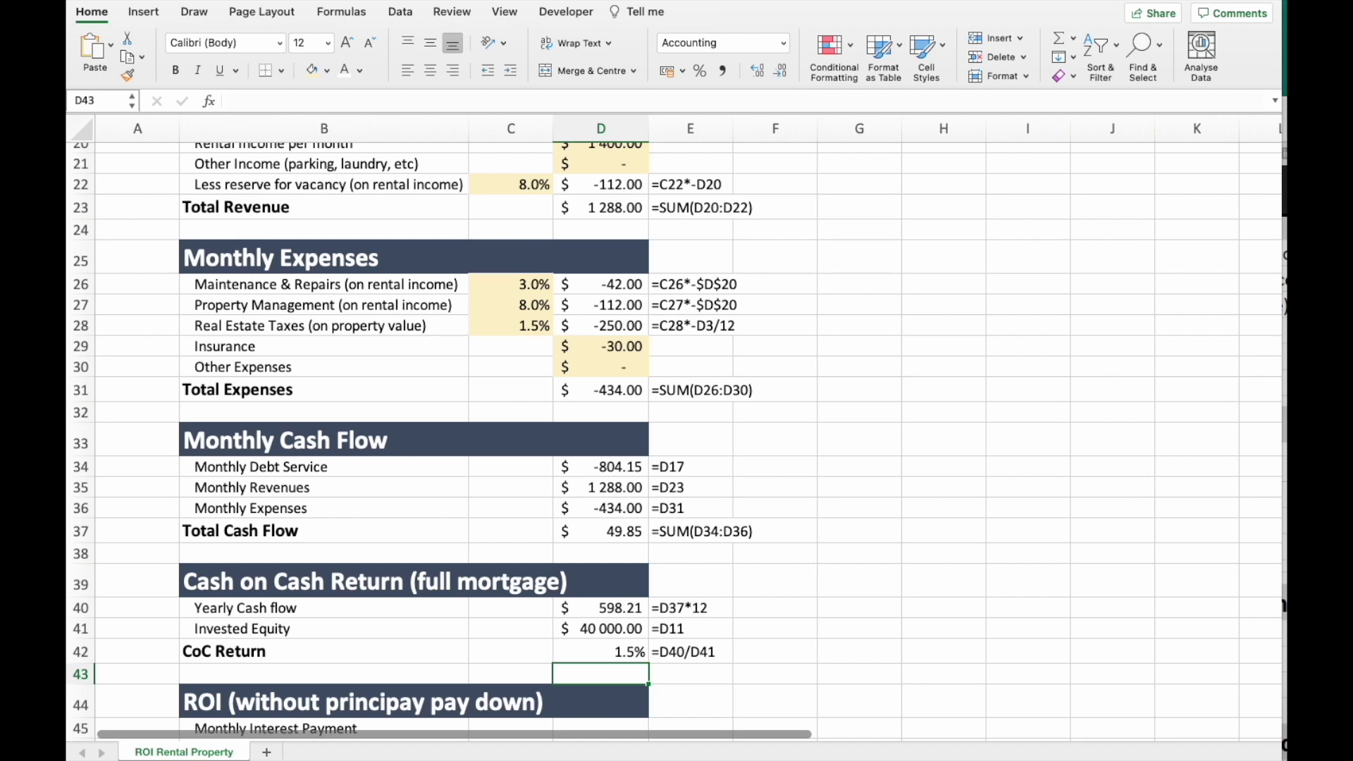
Start a CUMIPMT formula for the monthly interest payment in D45, using D15/12 as the rate.
scroll(673, 437, down, 5)
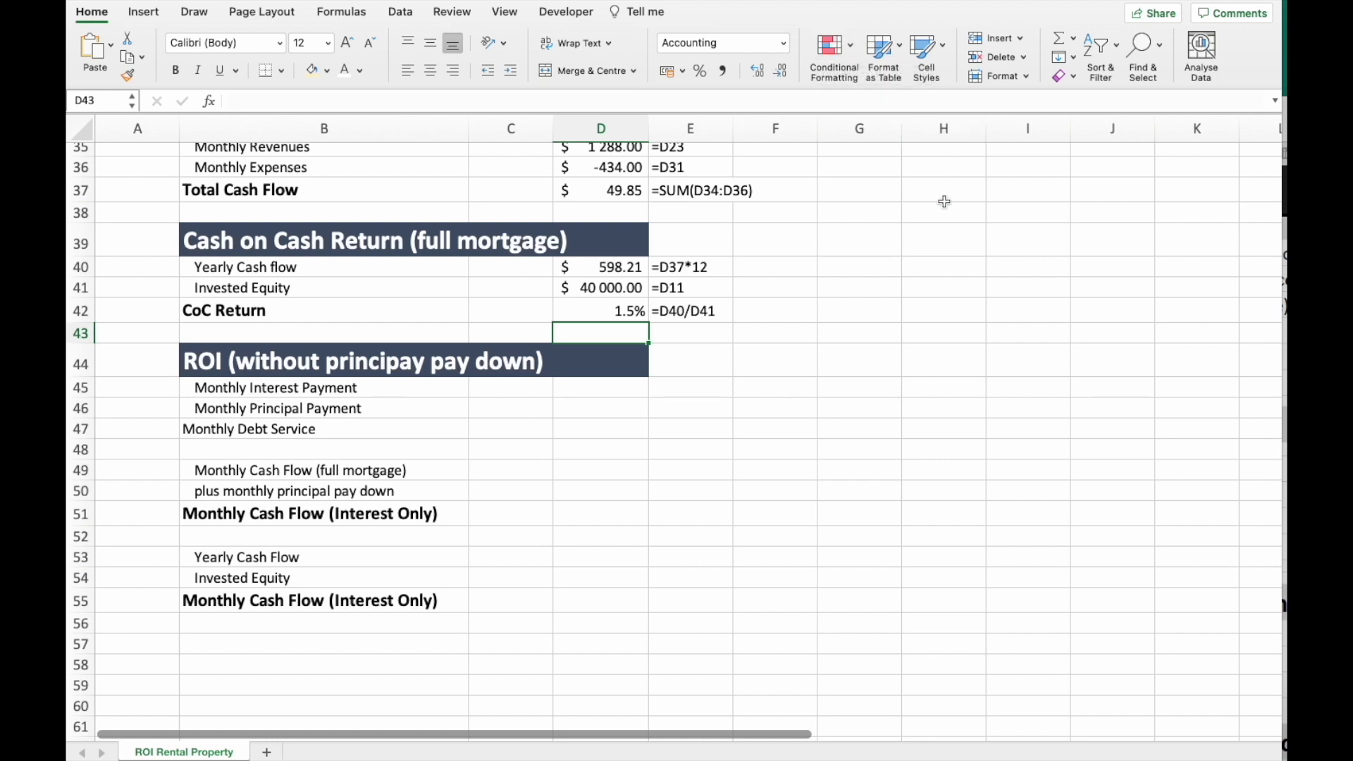
scroll(577, 362, down, 1)
click(576, 362)
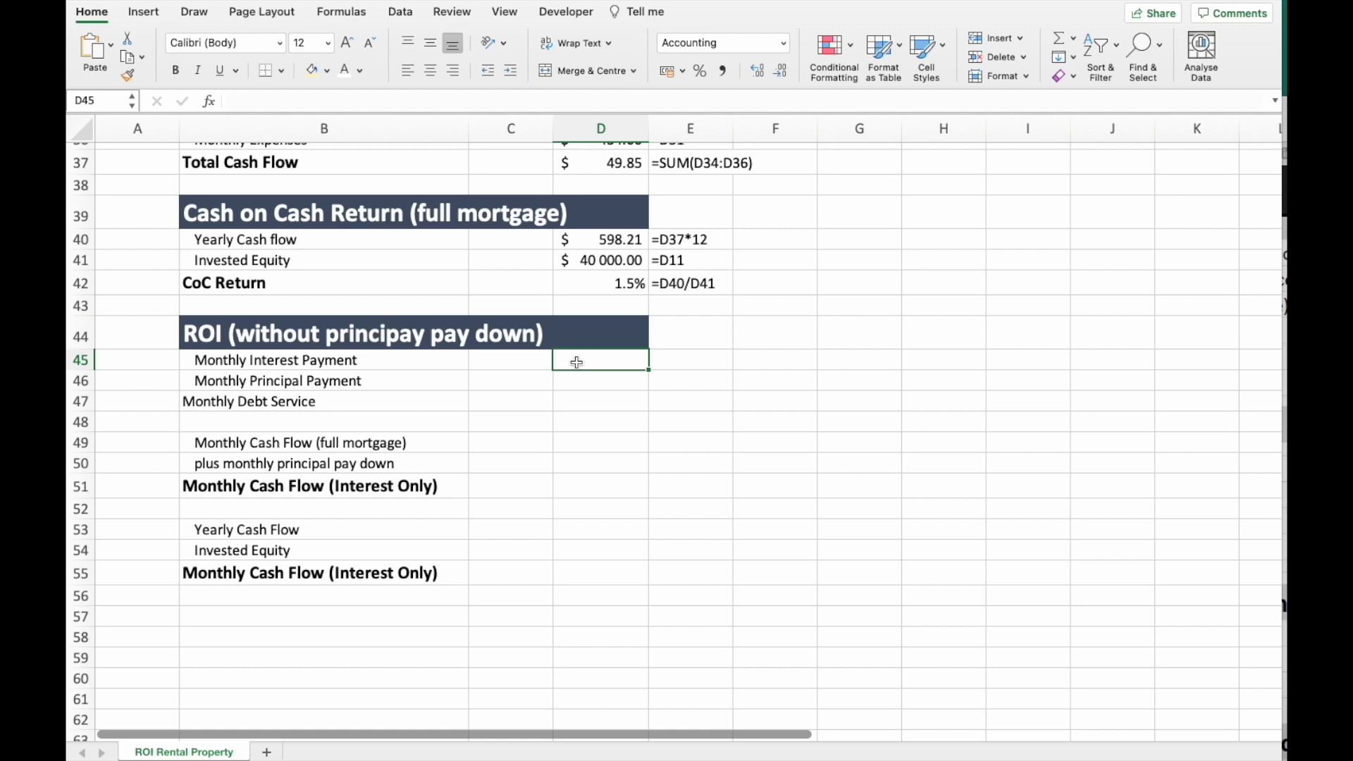
scroll(576, 362, up, 3)
text(=)
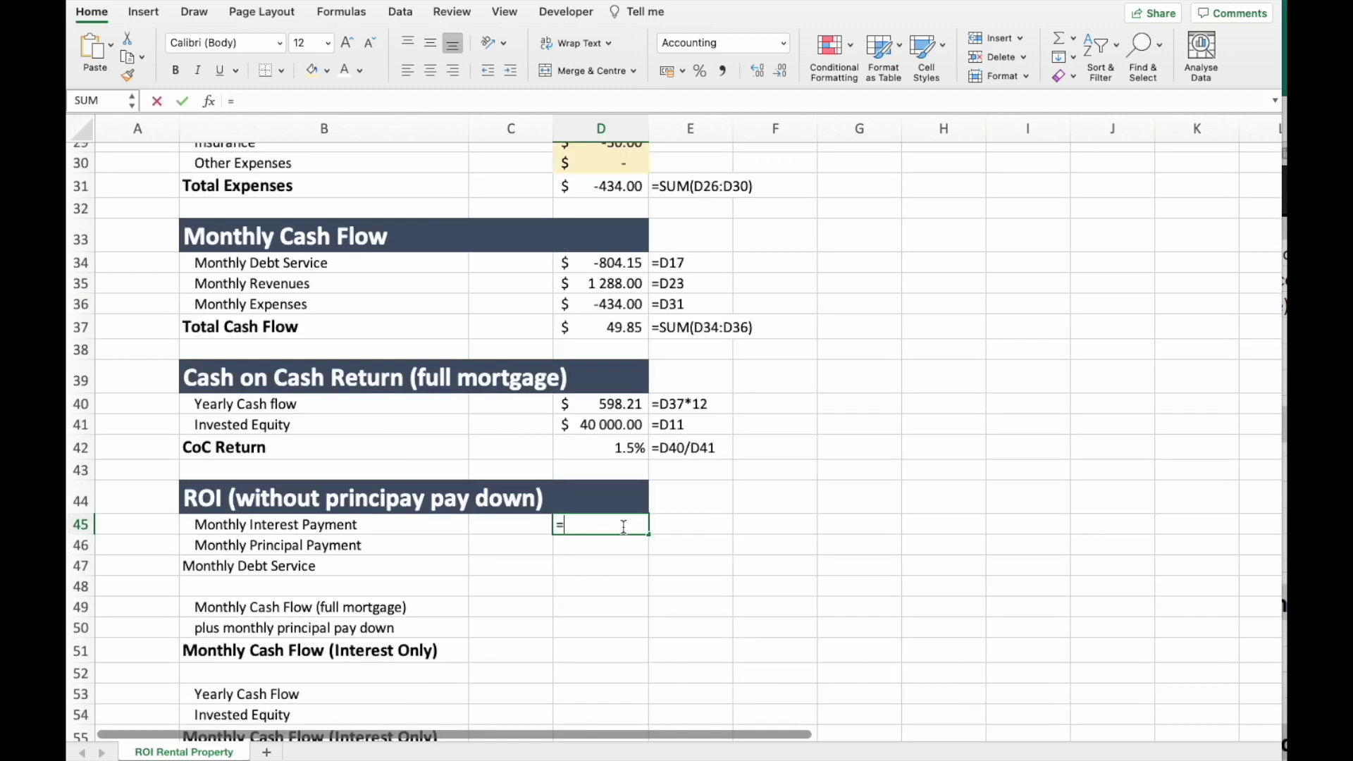
text(cumi)
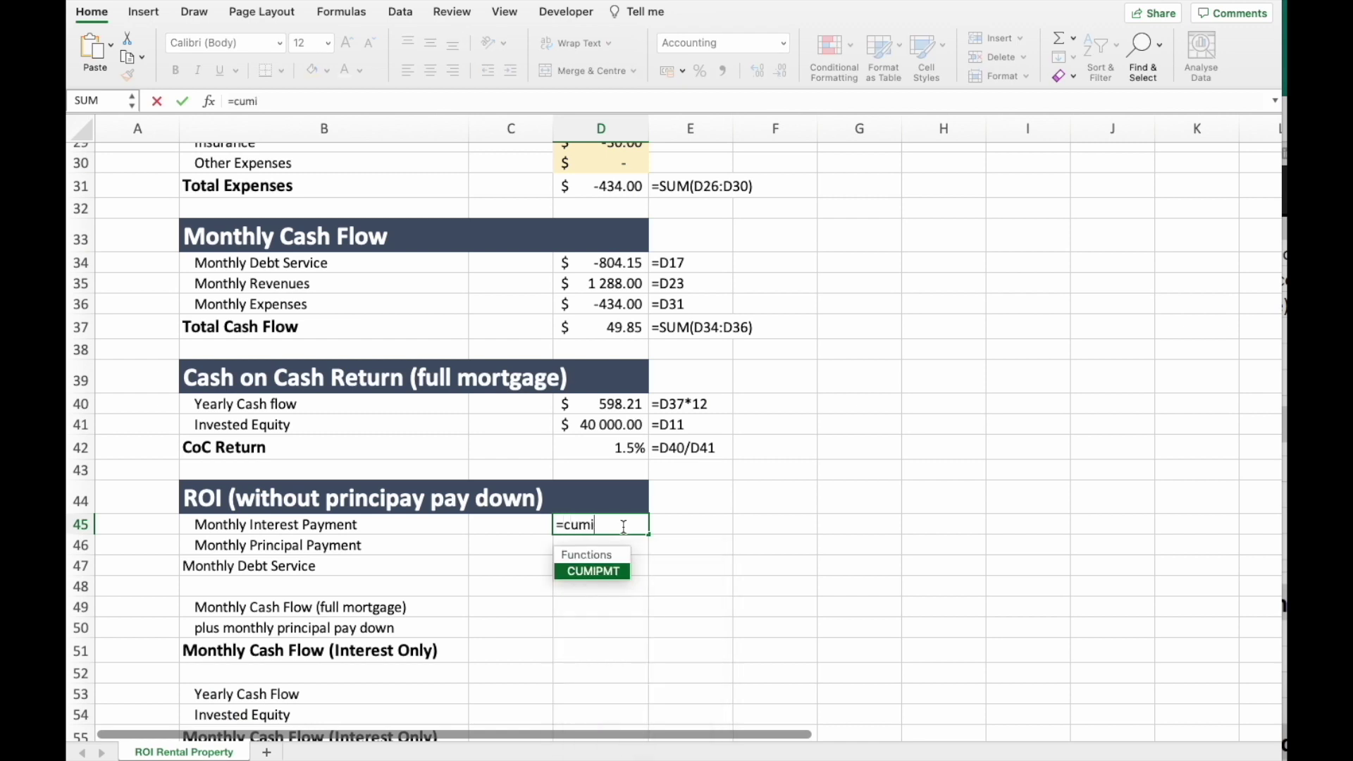
text(pmt)
key(Tab)
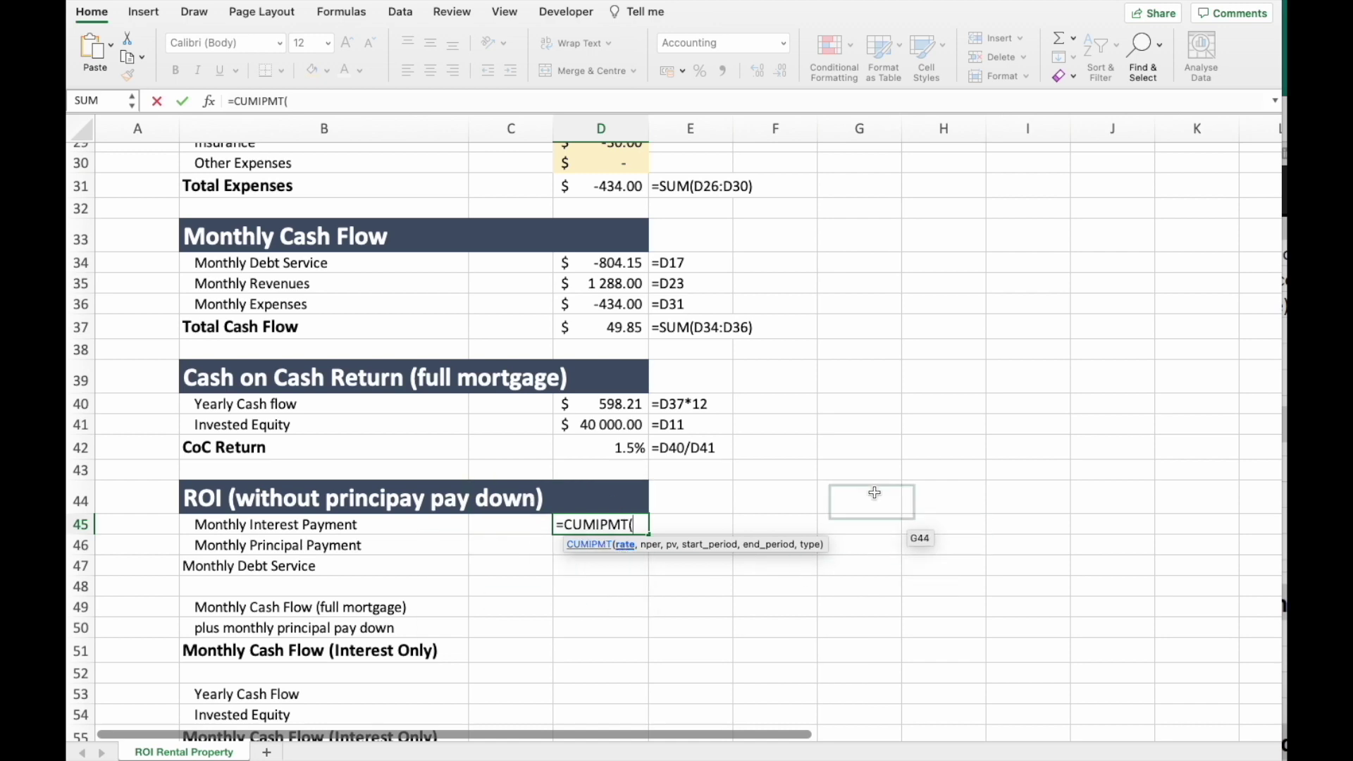
scroll(779, 400, up, 10)
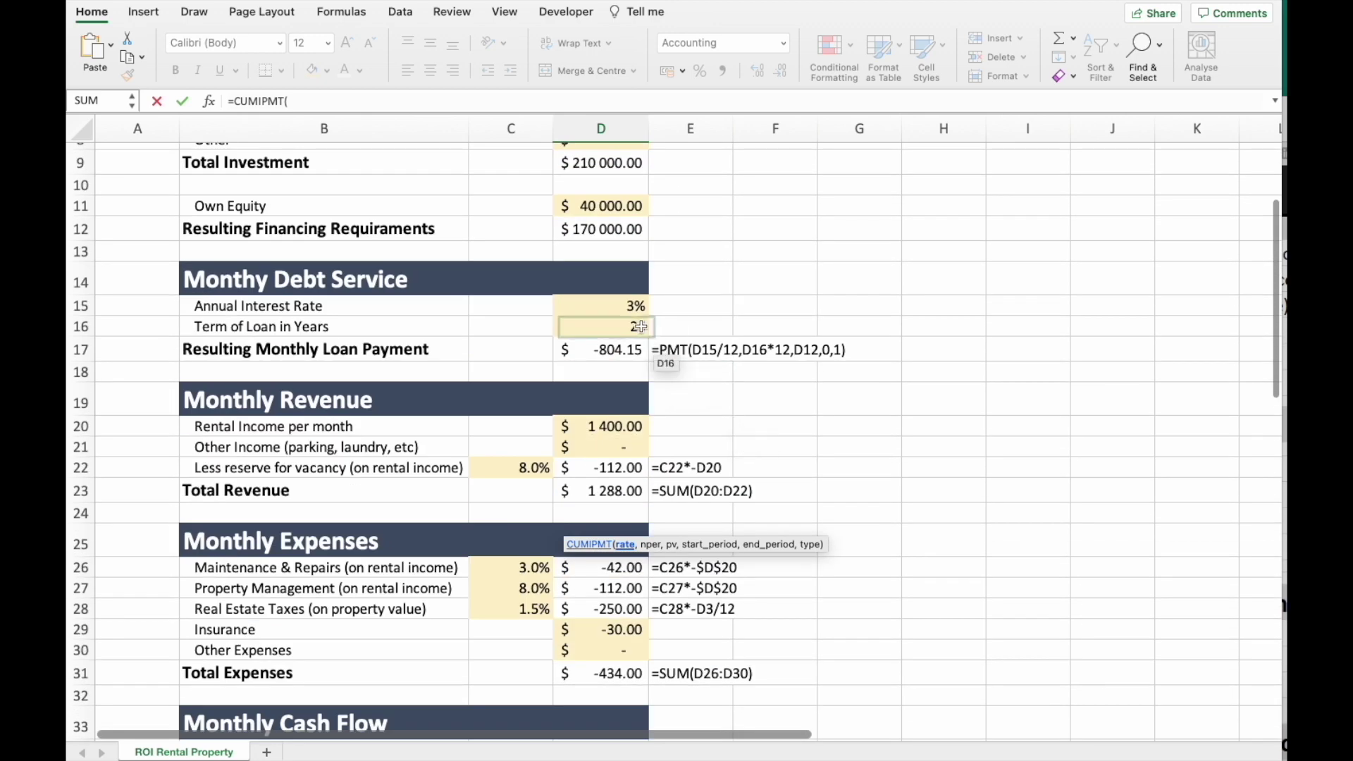
click(634, 309)
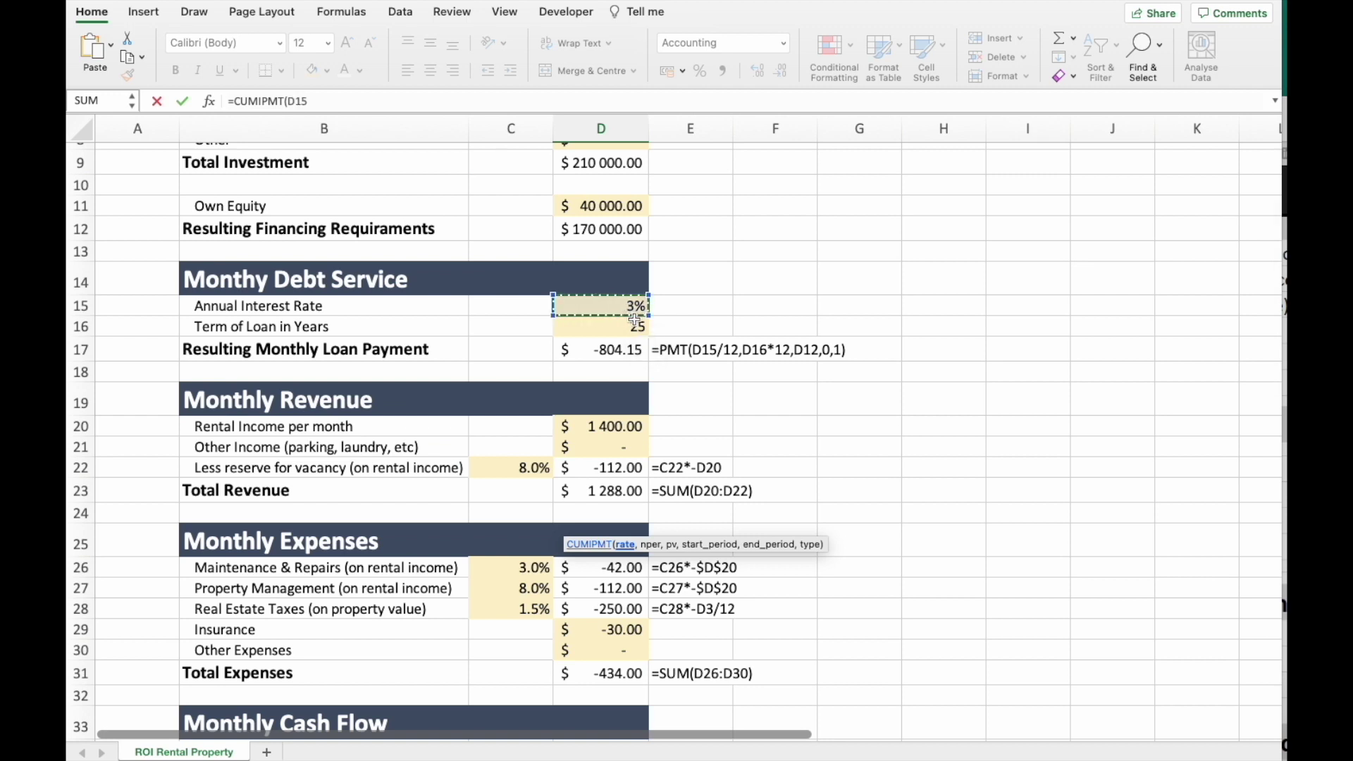
text(/12)
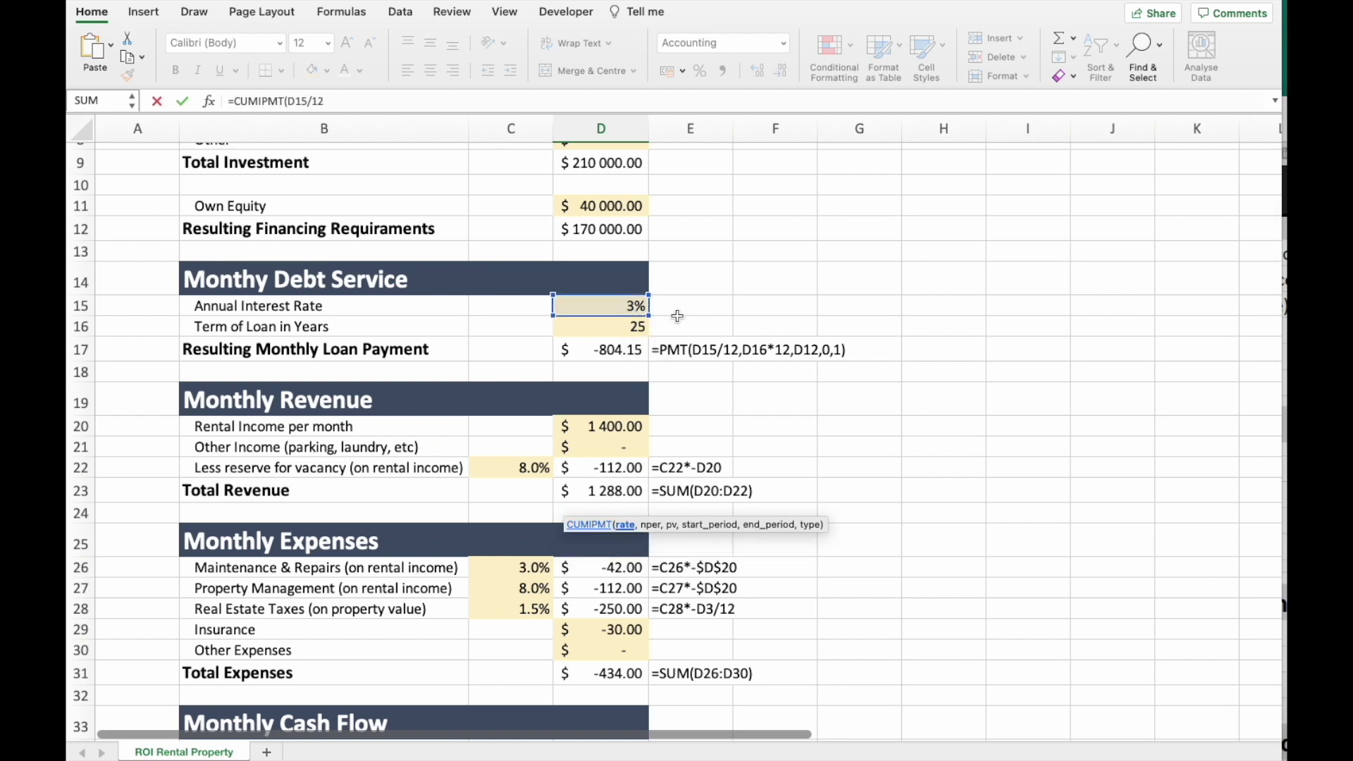
text(,)
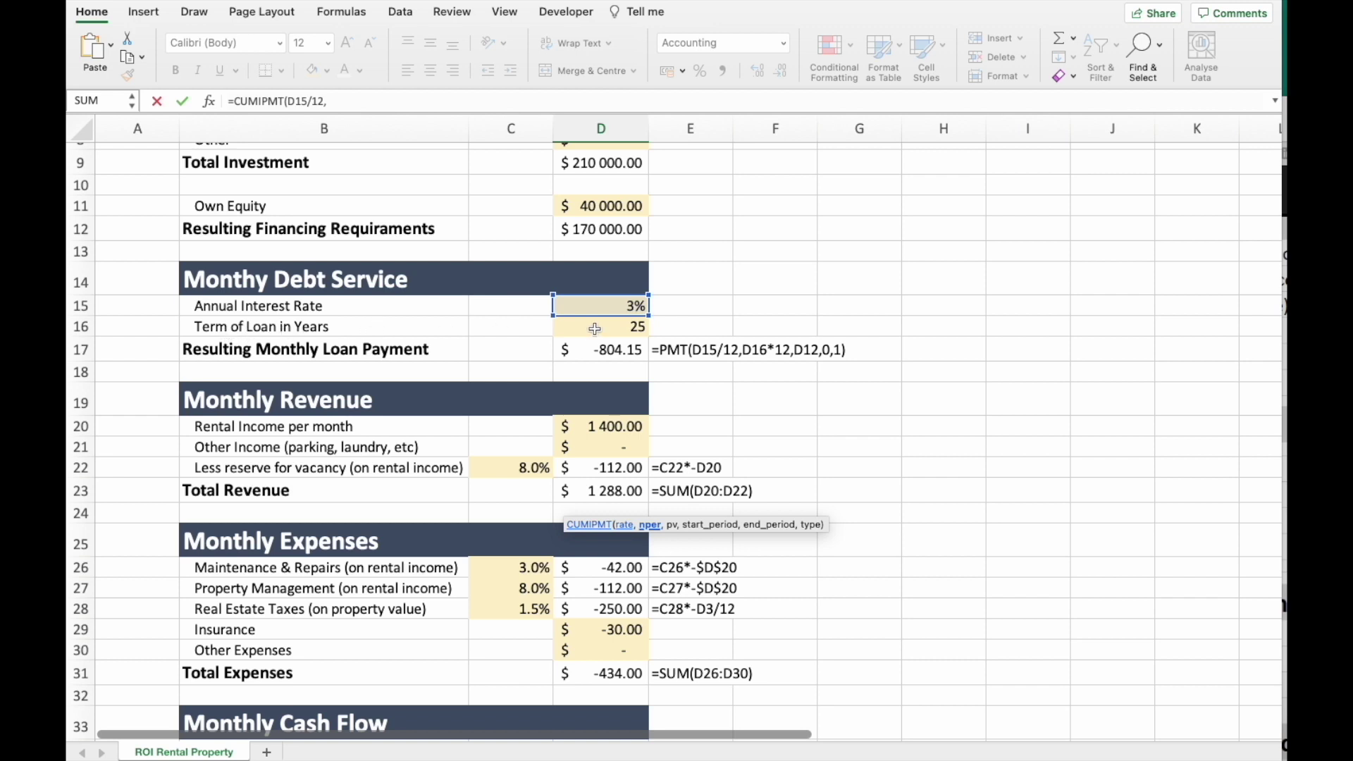
Add D16*12 as the number of periods and D12 as the present value in the CUMIPMT formula.
click(626, 329)
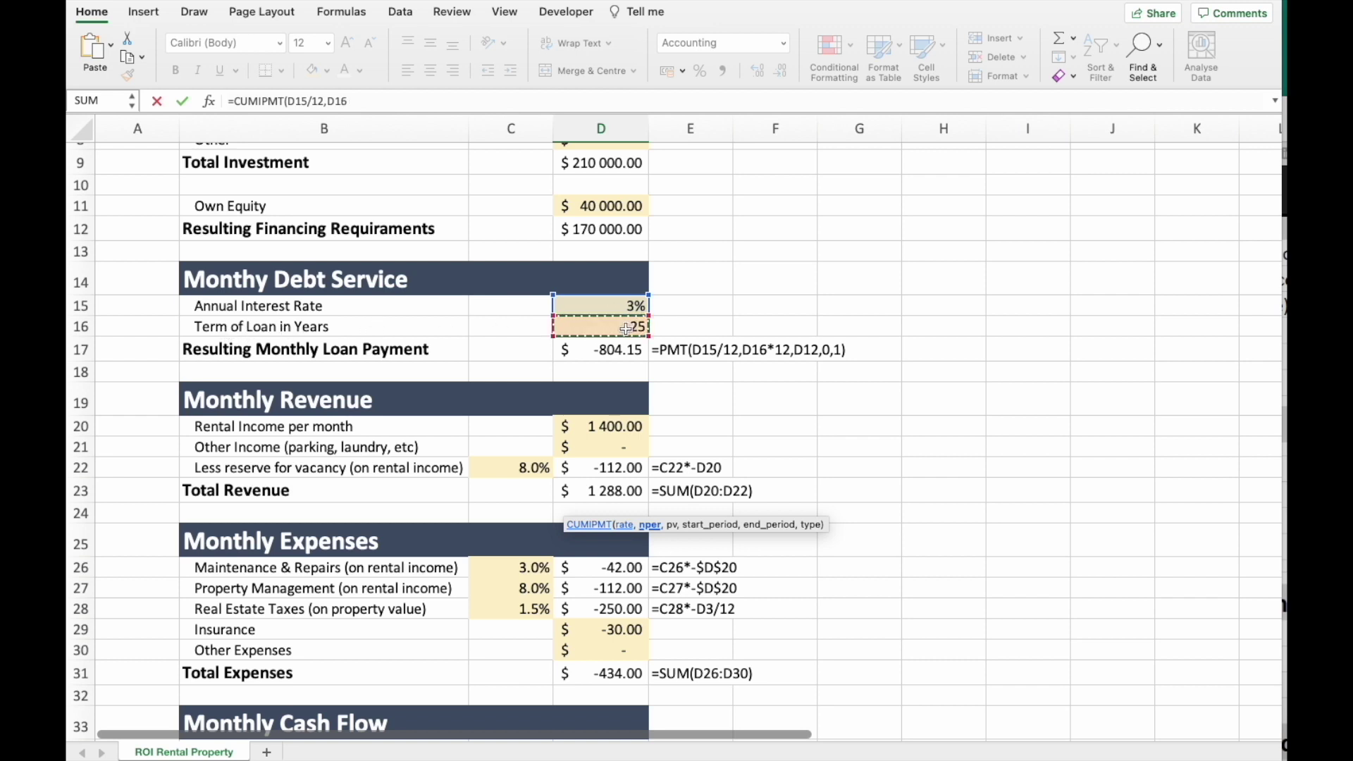
text(*12,)
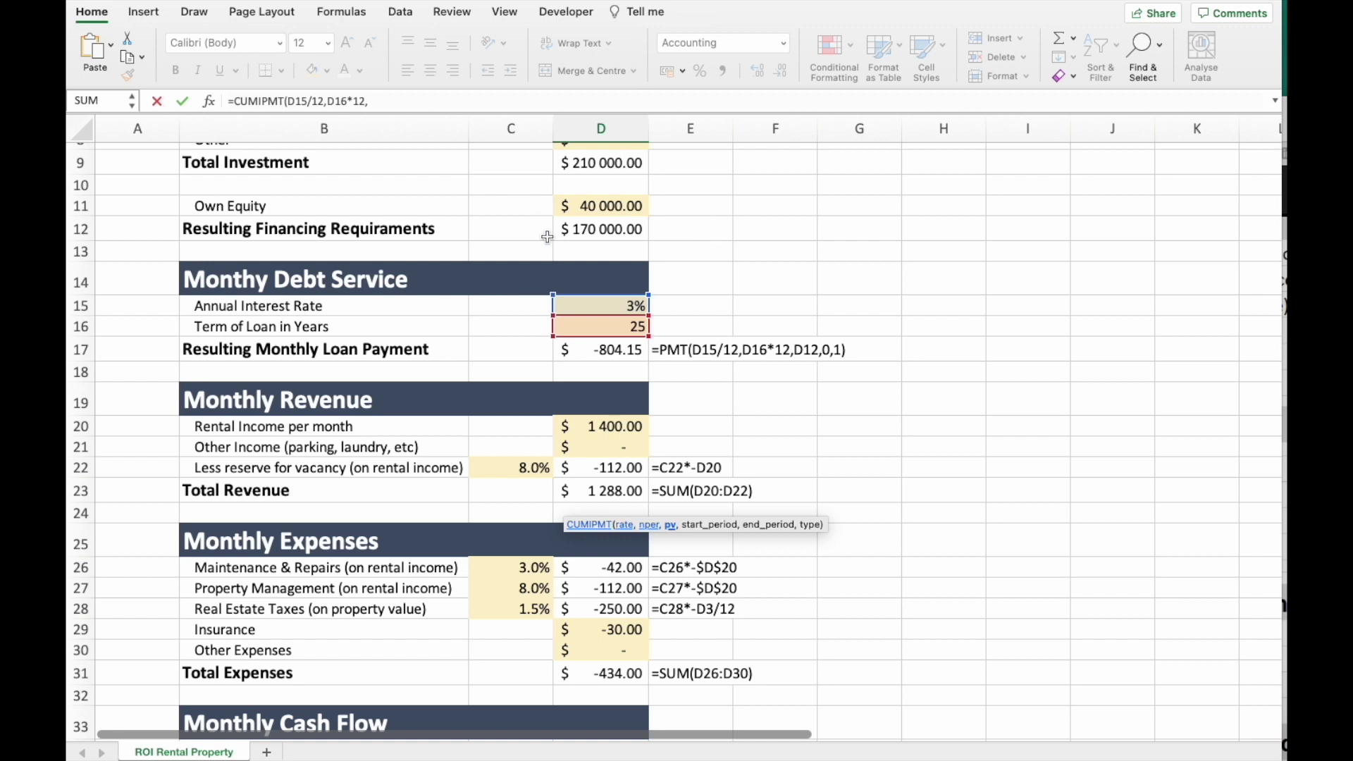
click(624, 232)
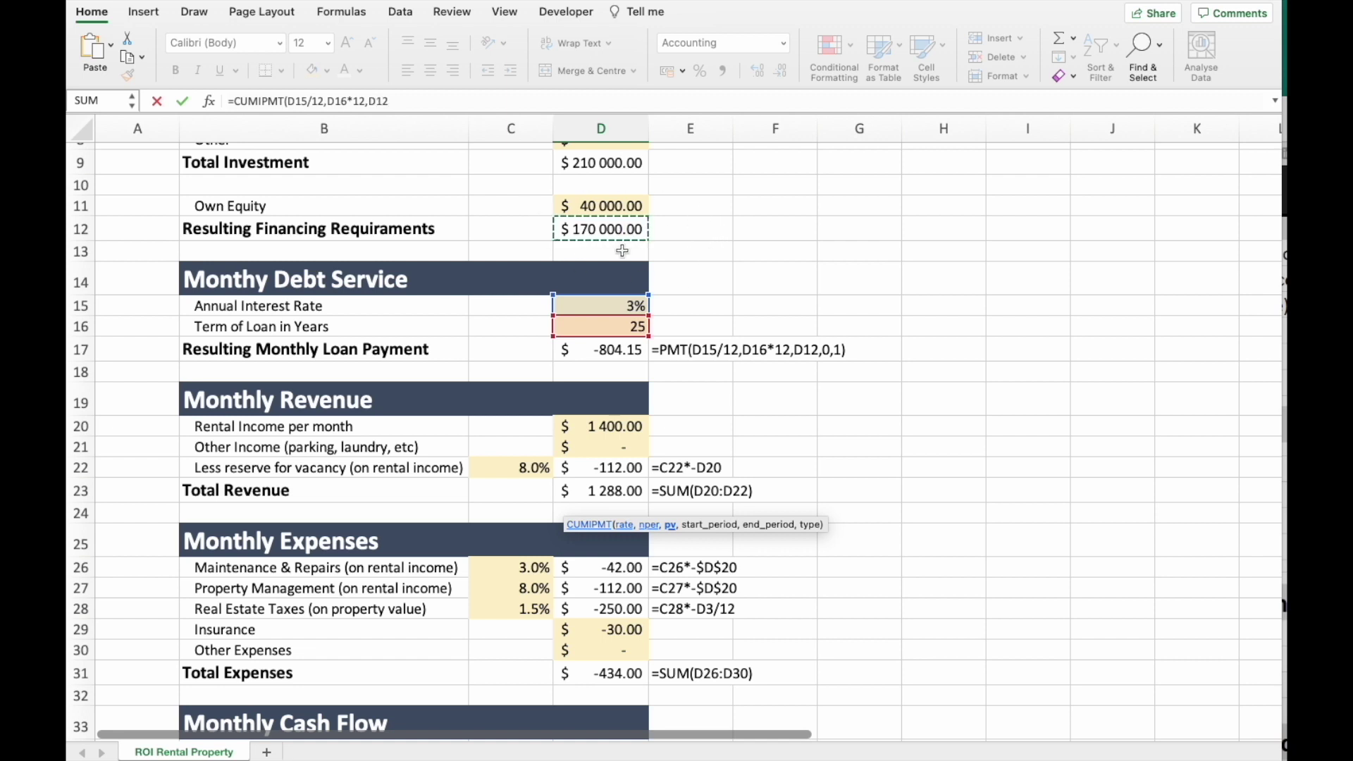
text(,)
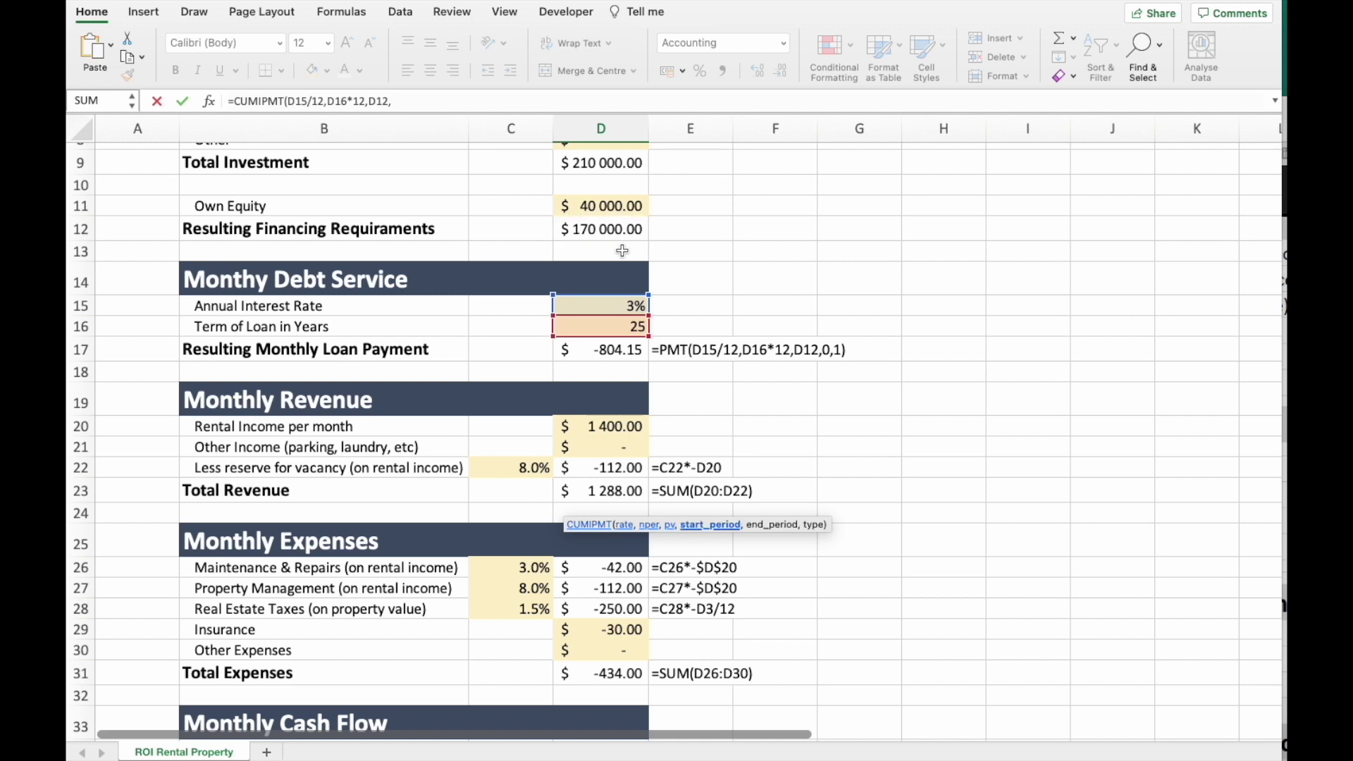
Complete the CUMIPMT formula with start period 1, end period D16*12 and type 1 for beginning of the period.
text(1,)
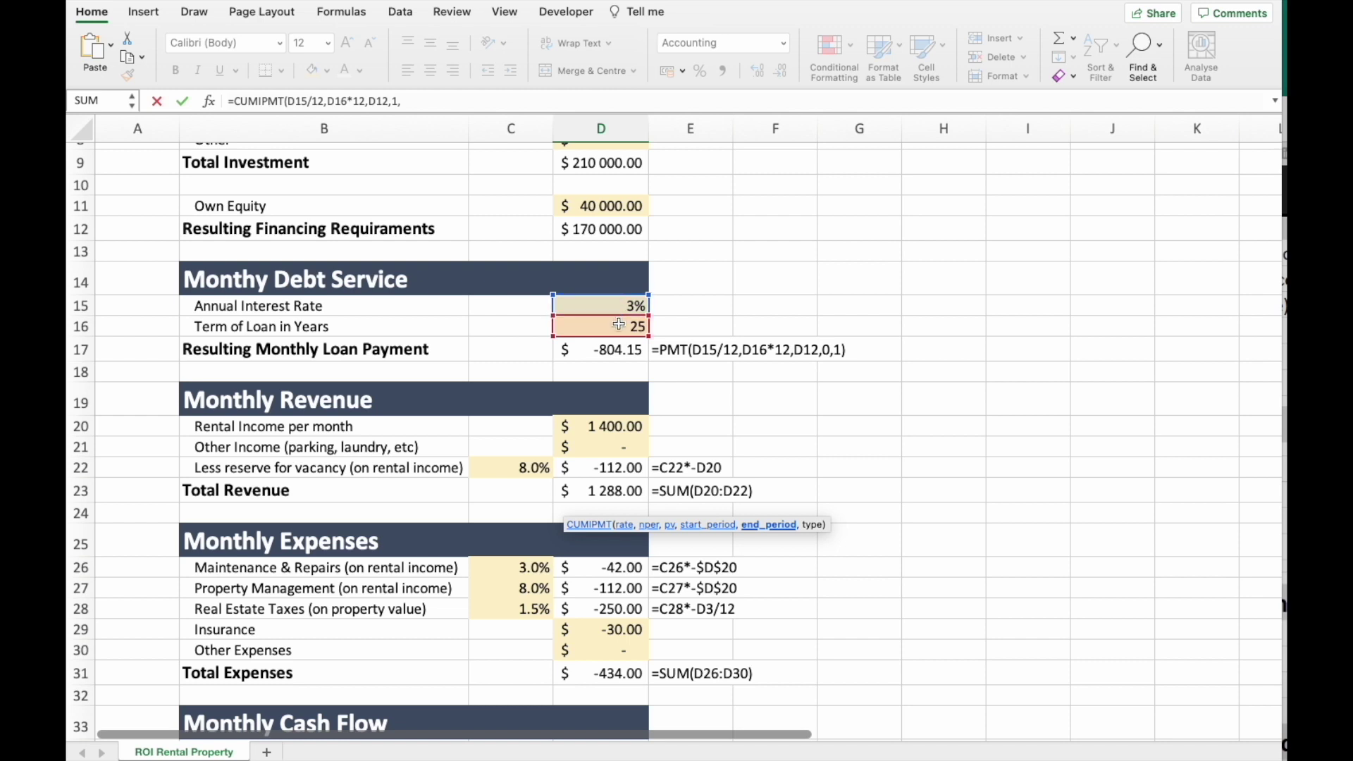
click(618, 330)
text(*12)
click(717, 103)
text(,)
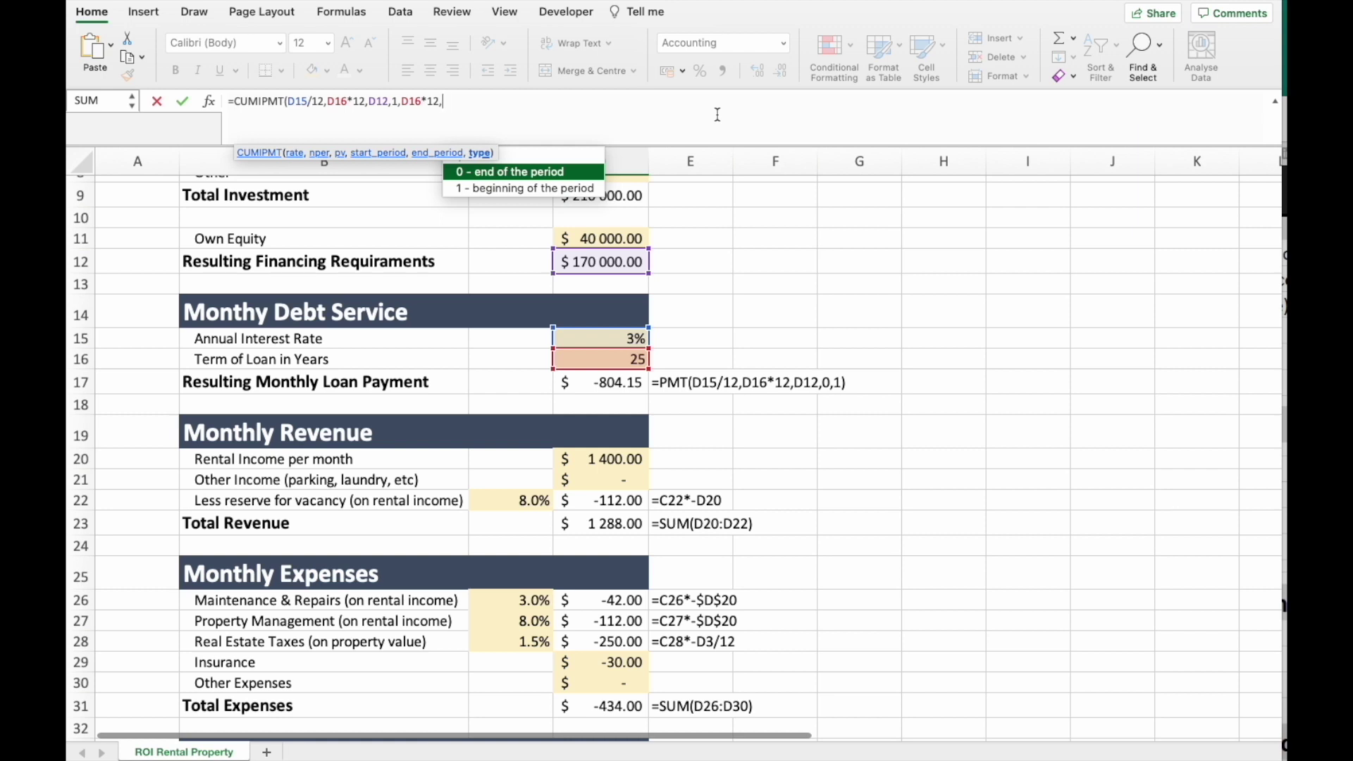
key(Down)
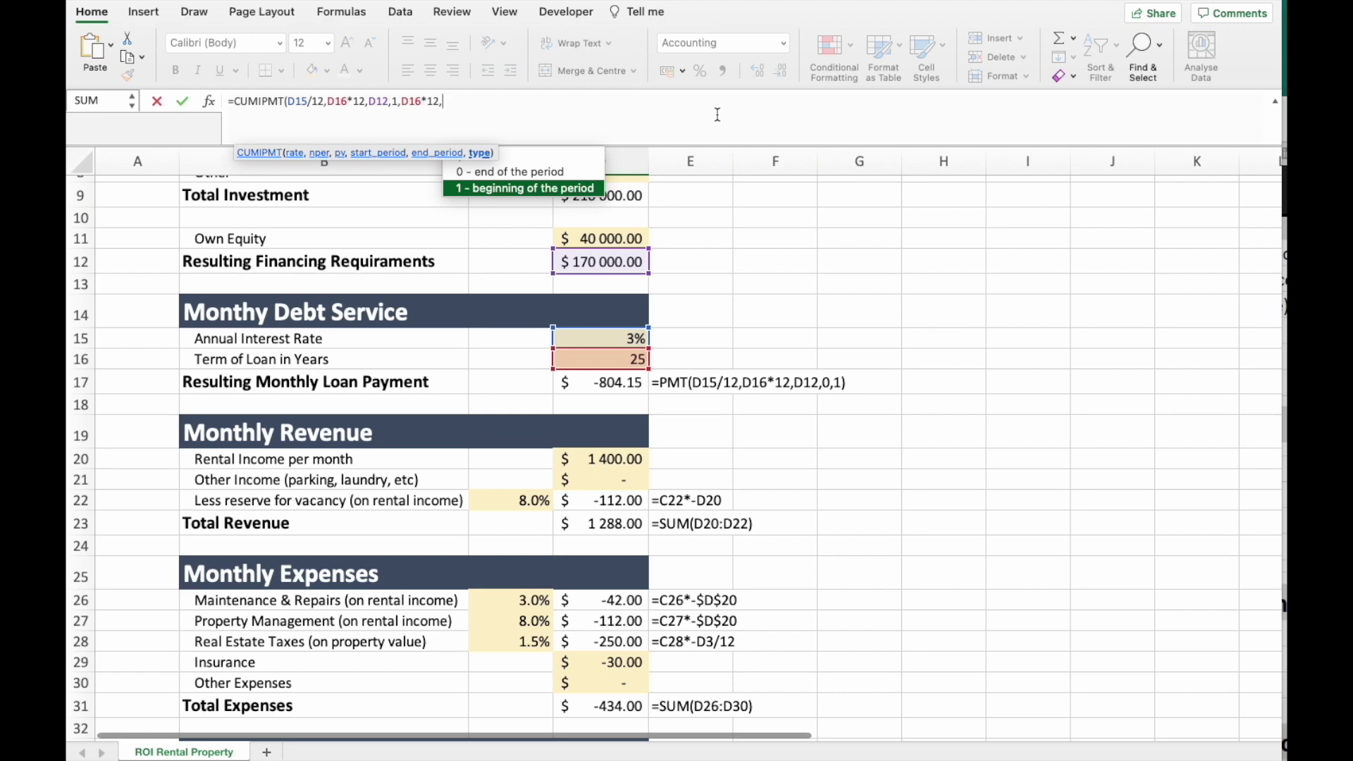
text(1)
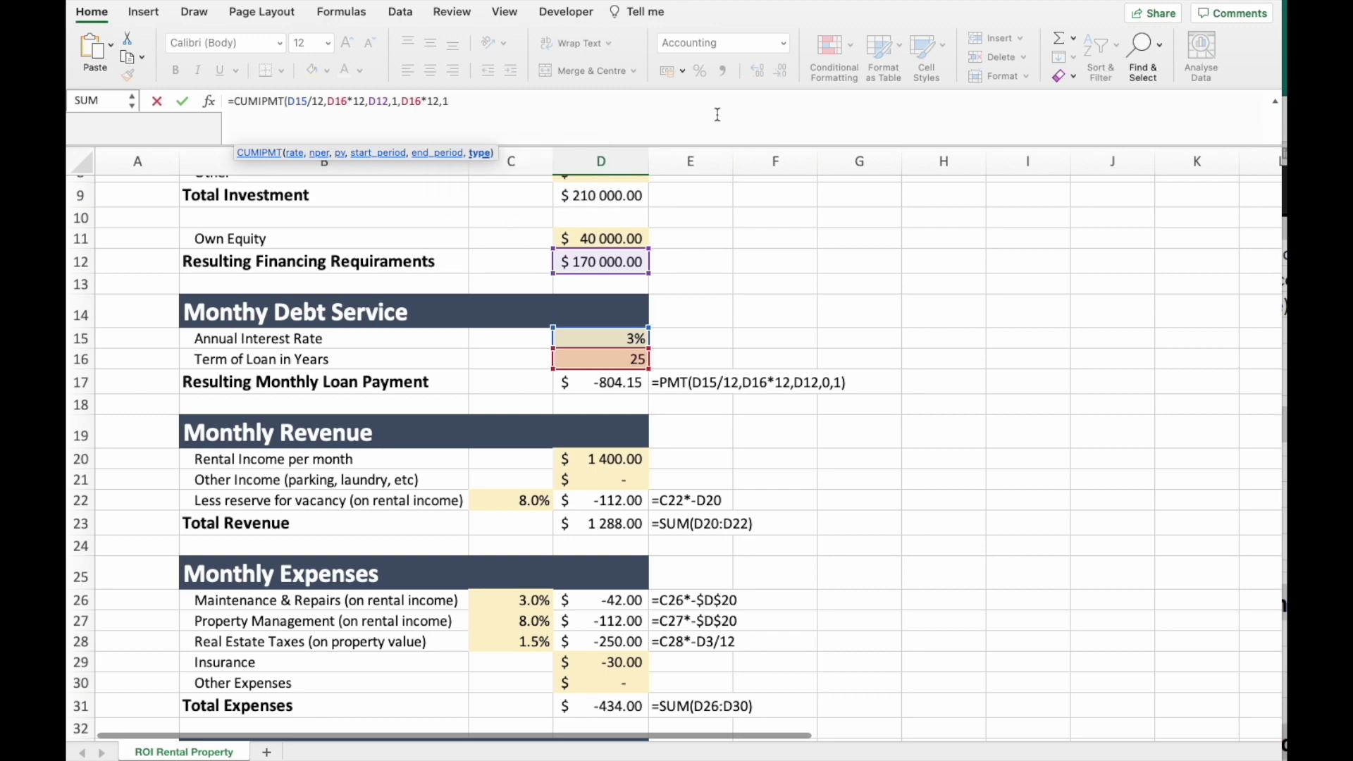
key(Return)
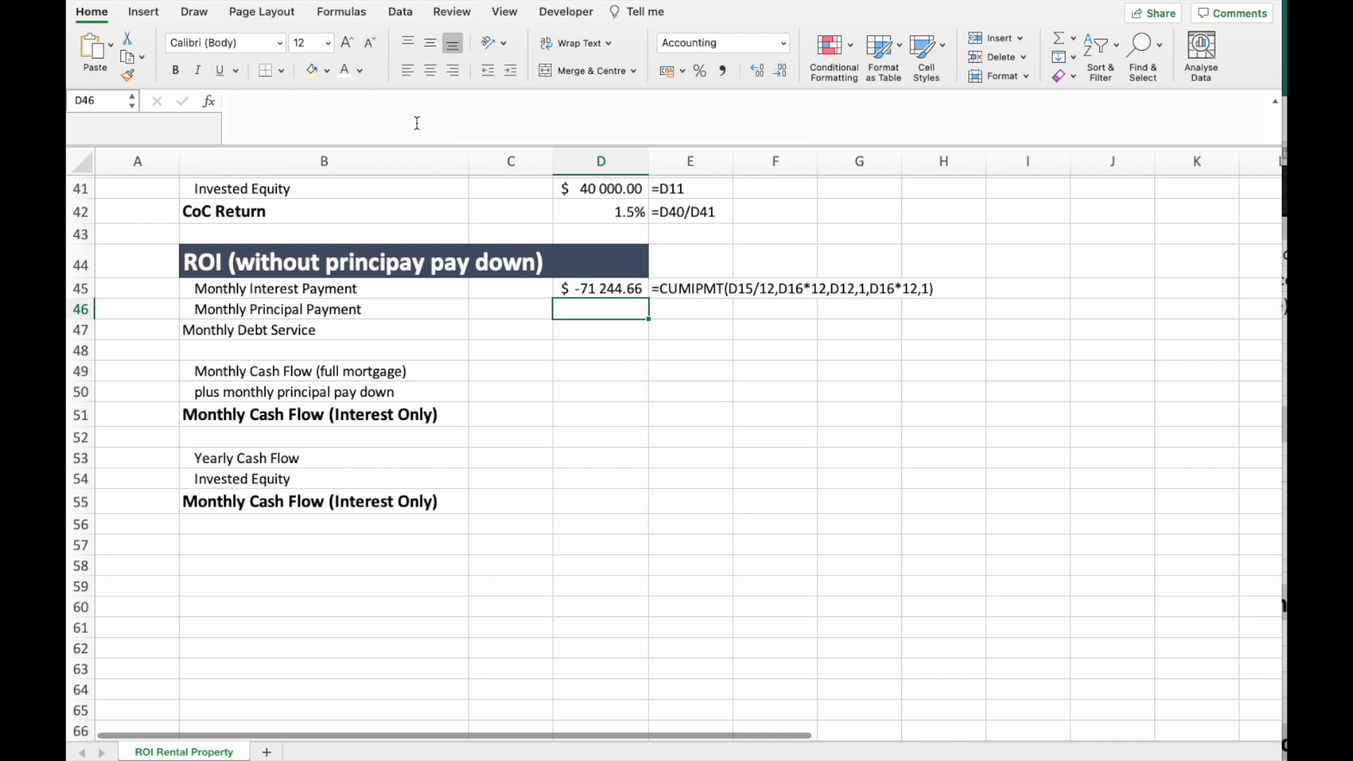
Convert the total interest in D45 to a monthly amount by appending /(25*12) to the CUMIPMT formula.
click(638, 294)
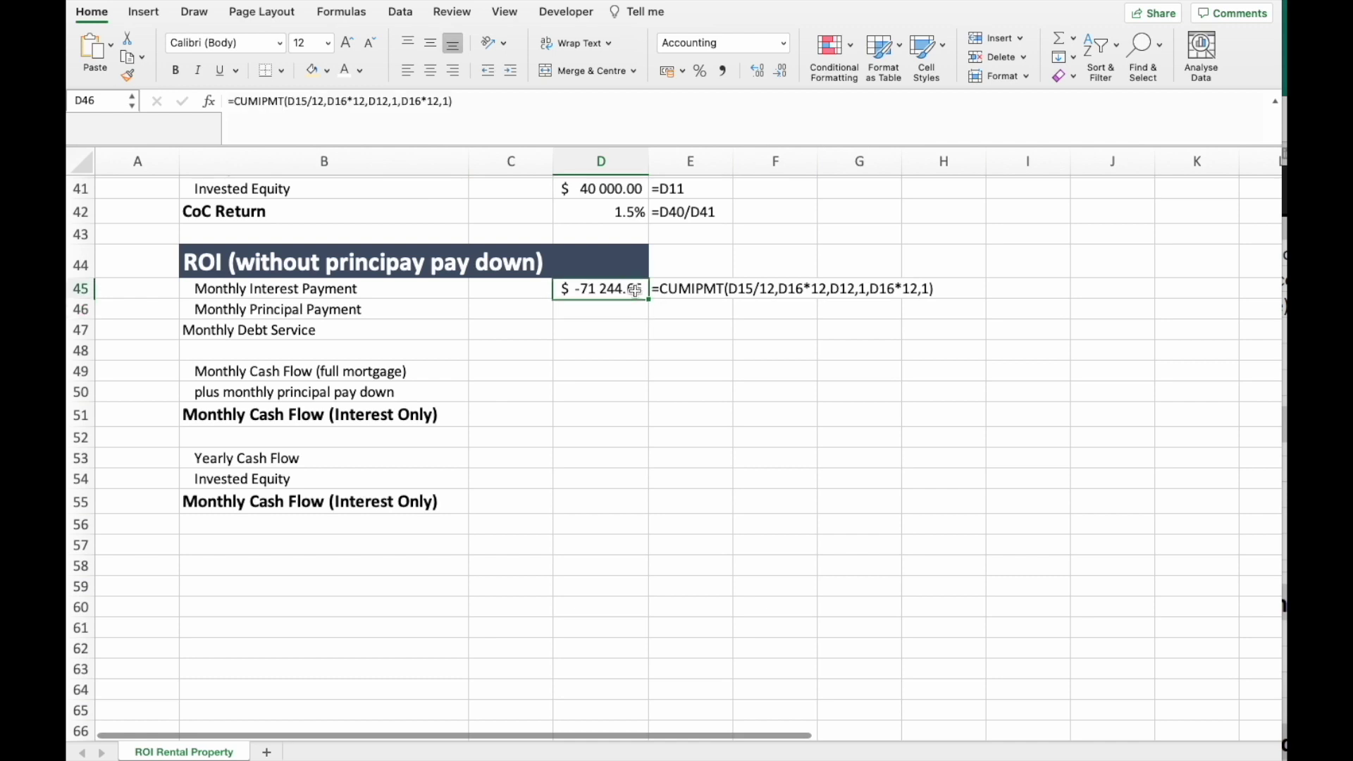
click(503, 120)
text(/)
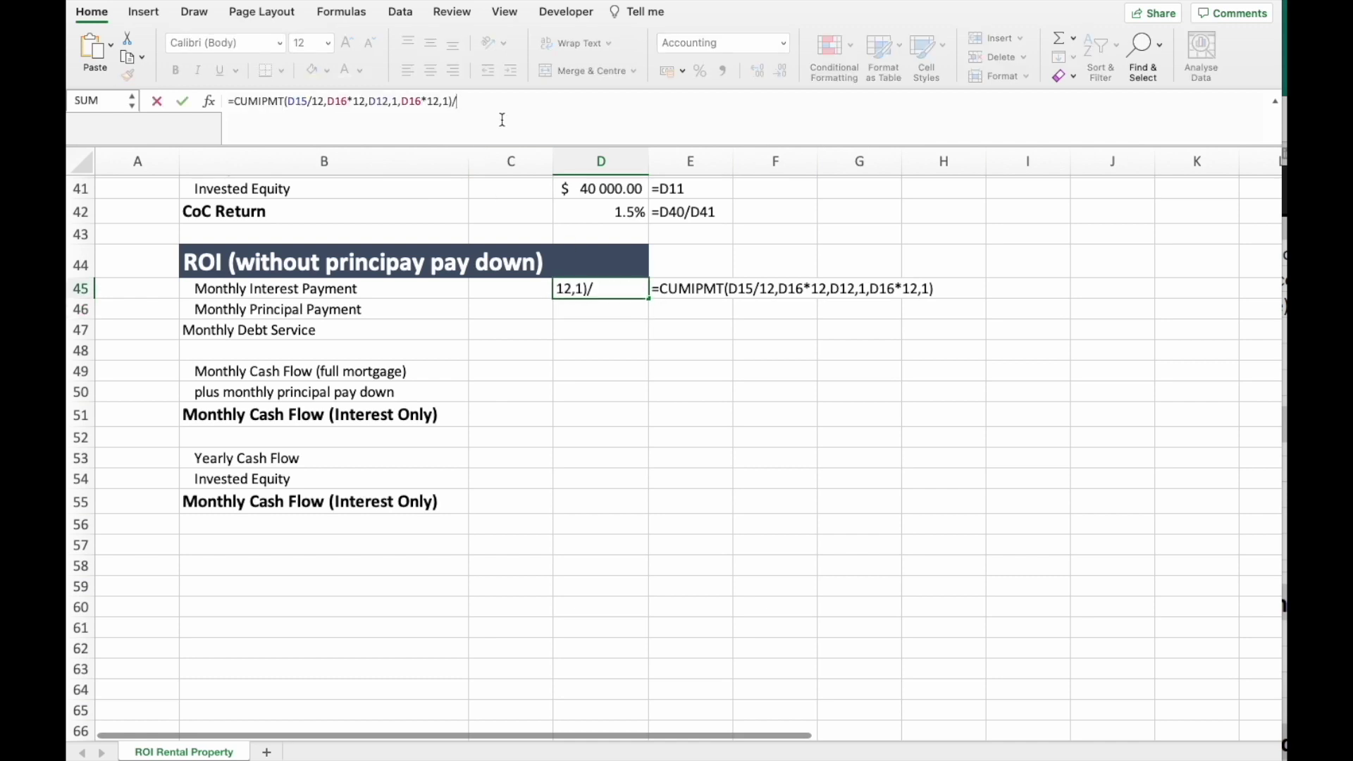
text((25*12))
key(Return)
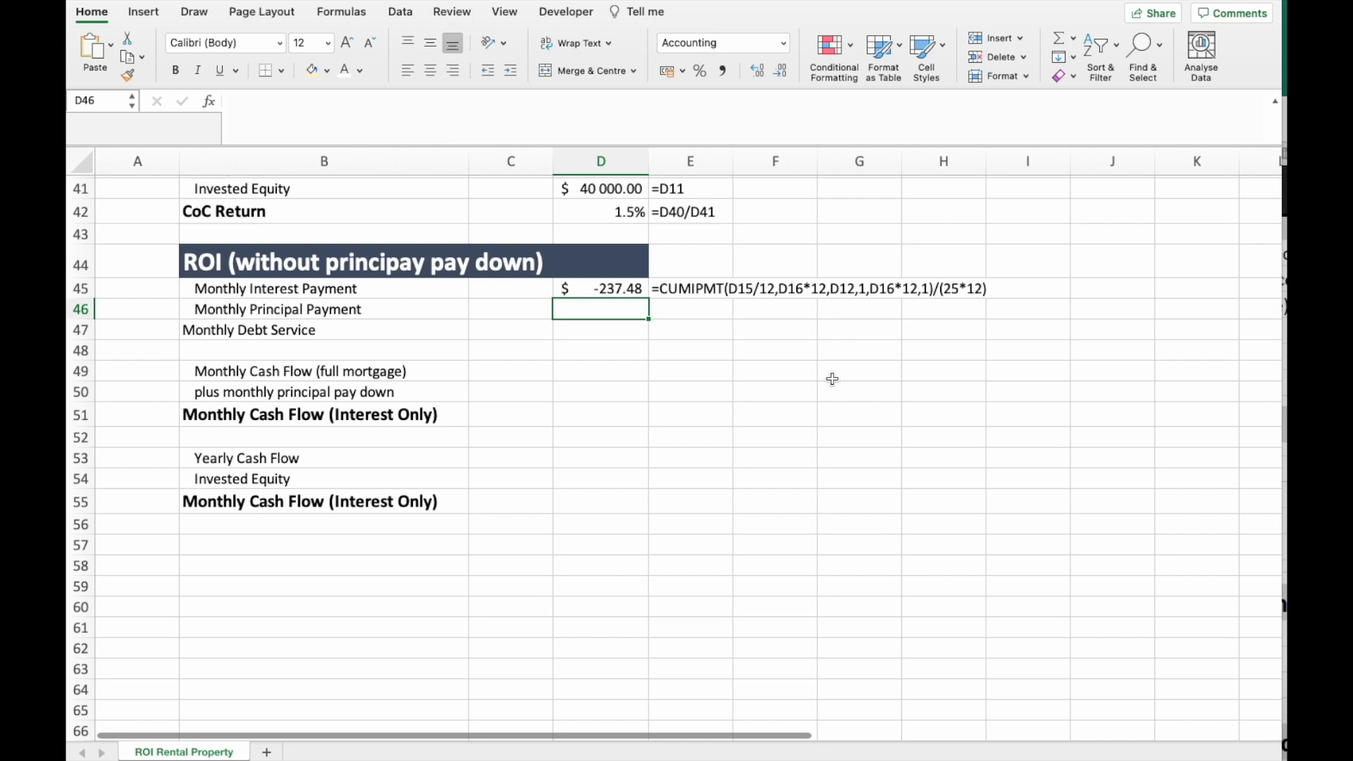
Reuse the D45 formula for the monthly principal payment in D46, changing the function to CUMPRINC: =CUMPRINC(D15/12,D16*12,D12,1,D16*12,1)/(25*12).
text(=)
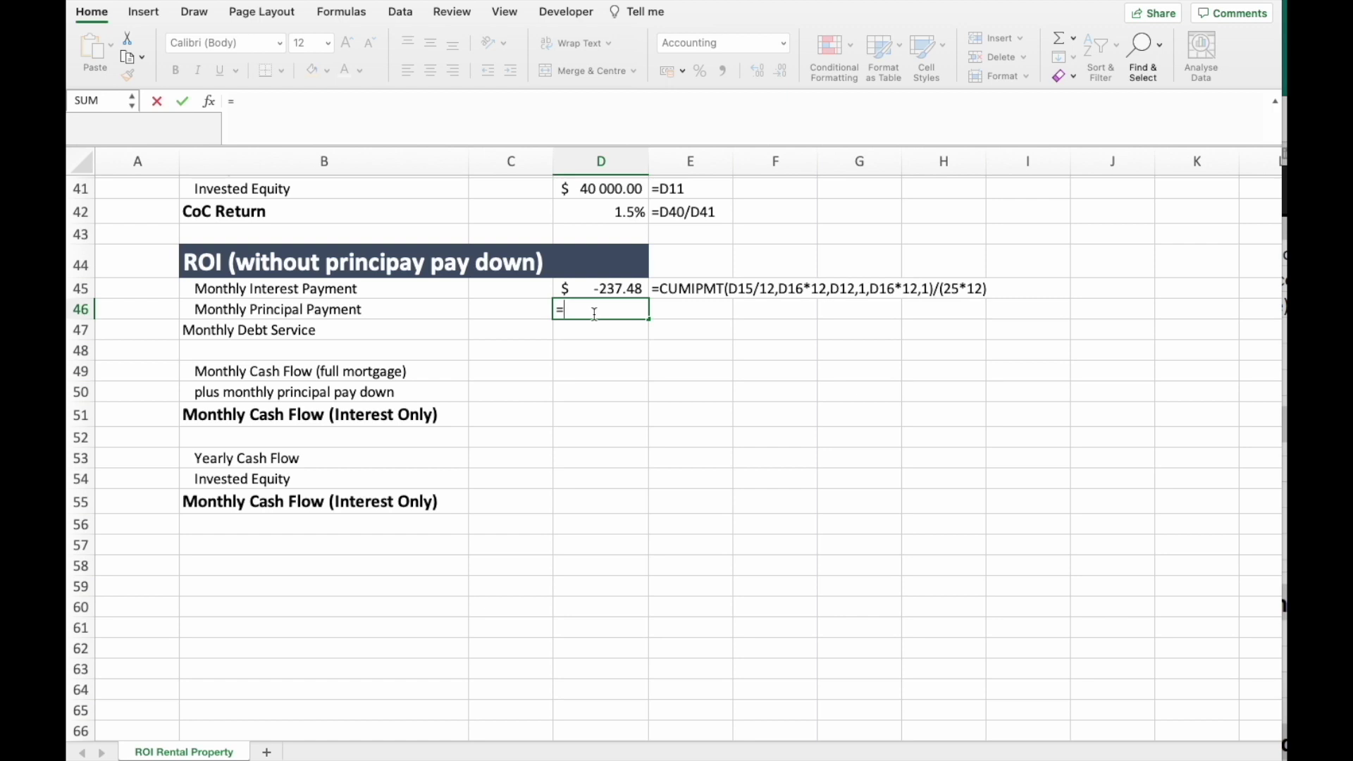
key(Escape)
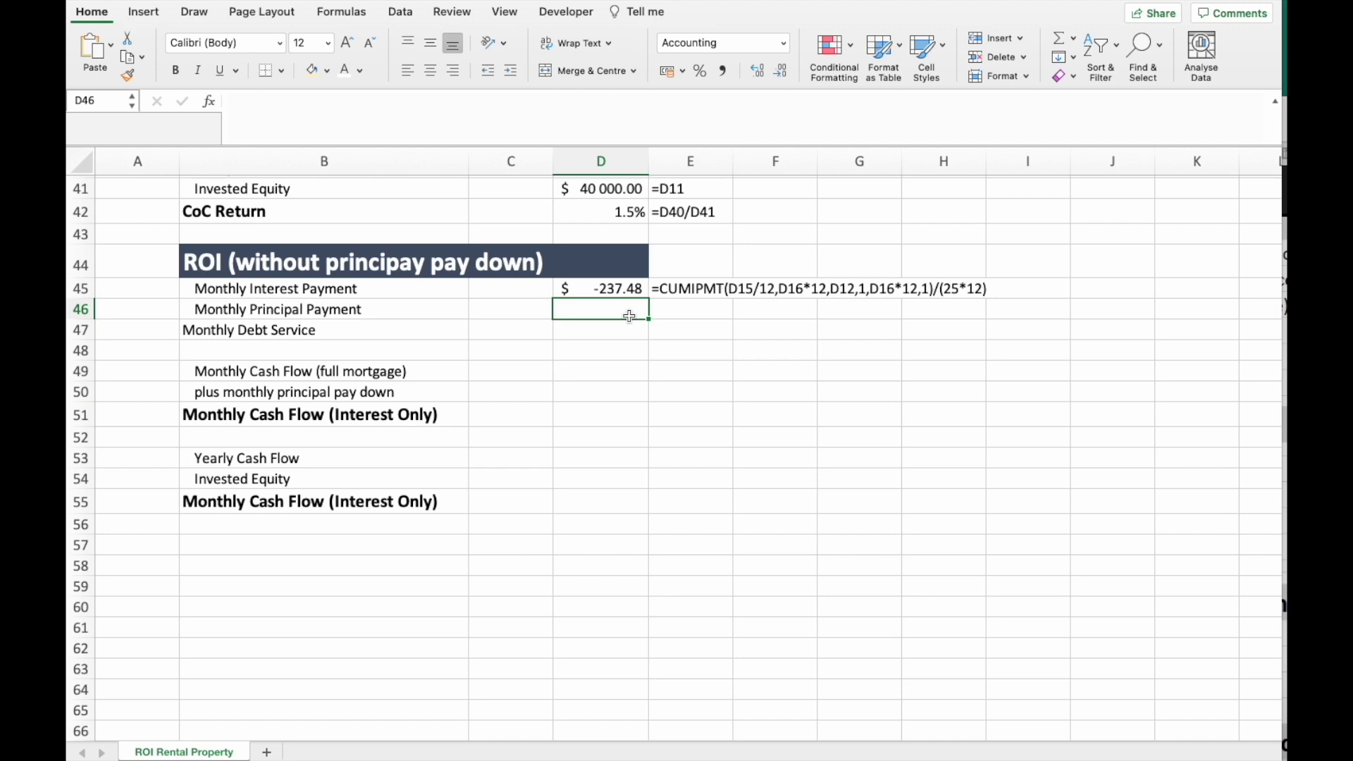
click(626, 291)
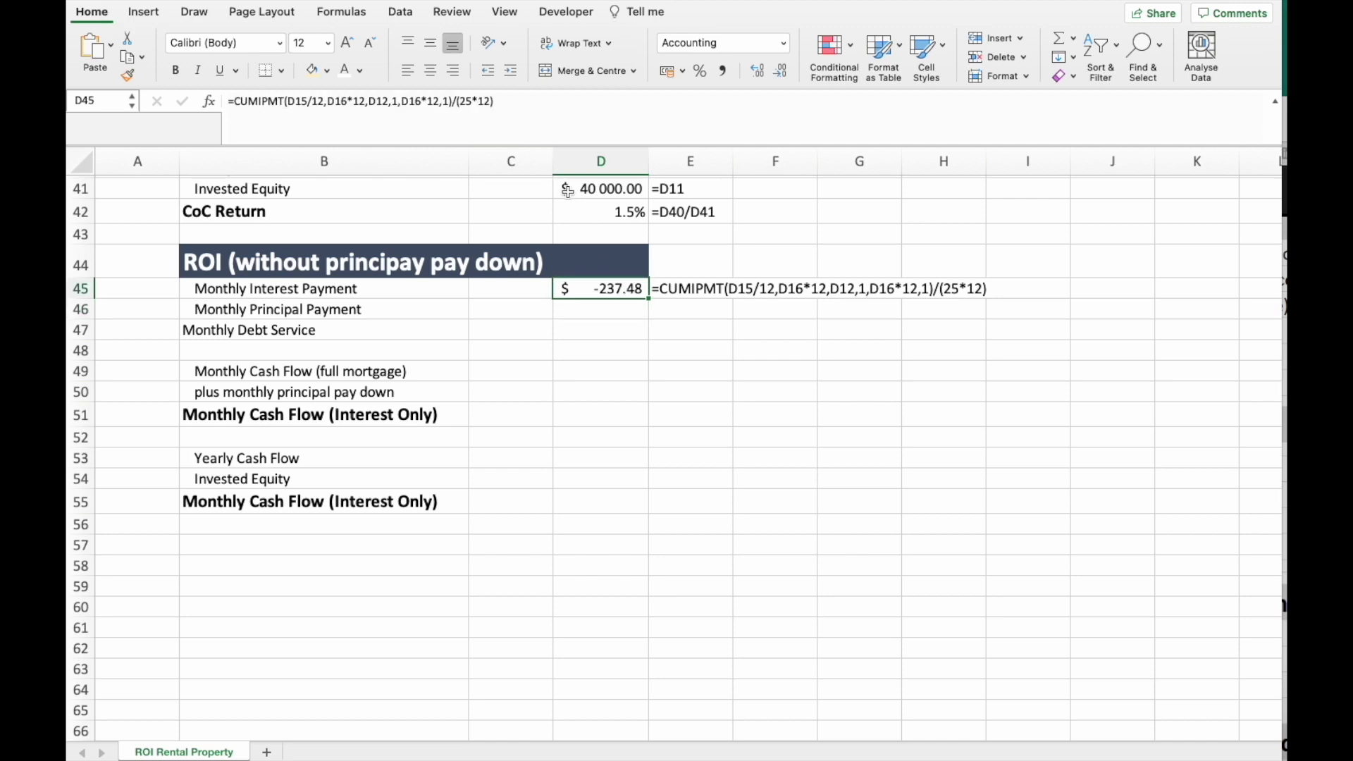
click(492, 101)
click(592, 312)
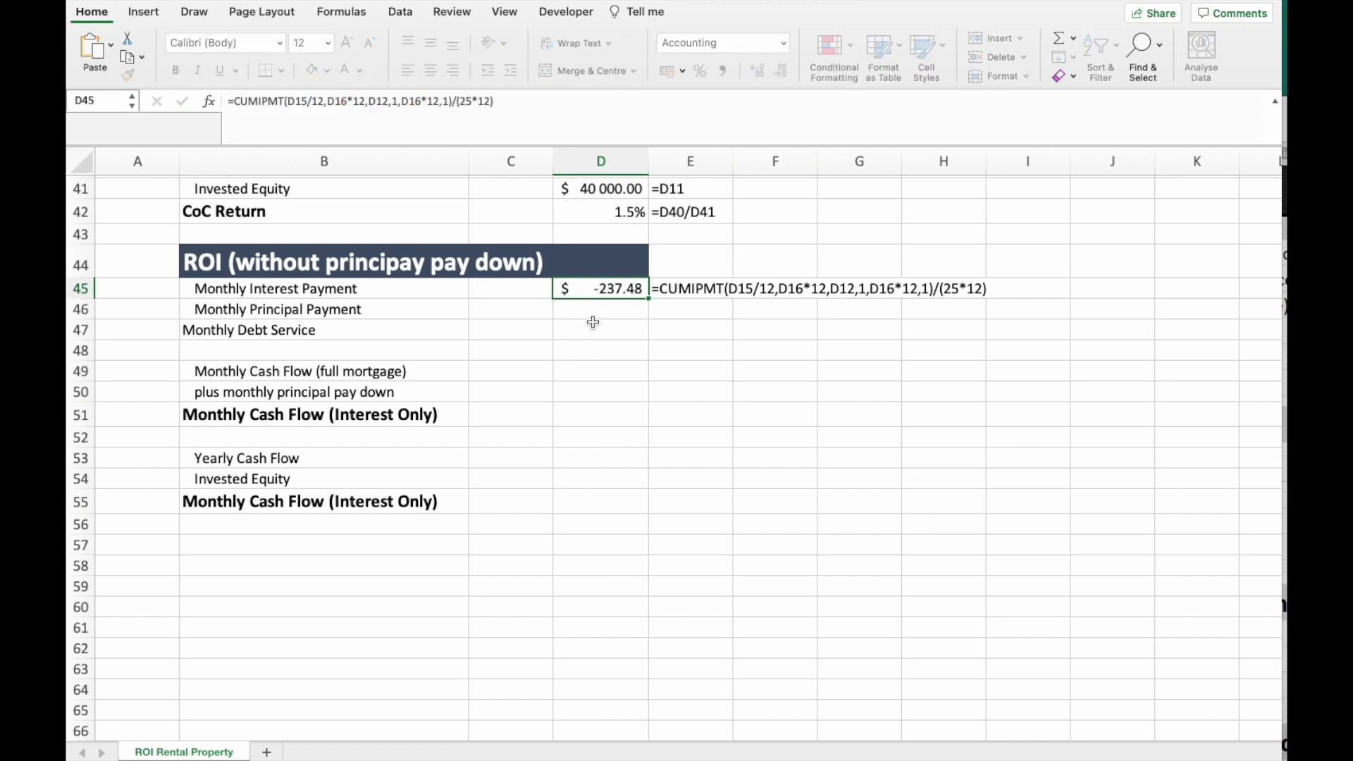
click(288, 95)
text(=CUMIPMT(D15/12,D16*12,D12,1,D16*12,1)/(25*12))
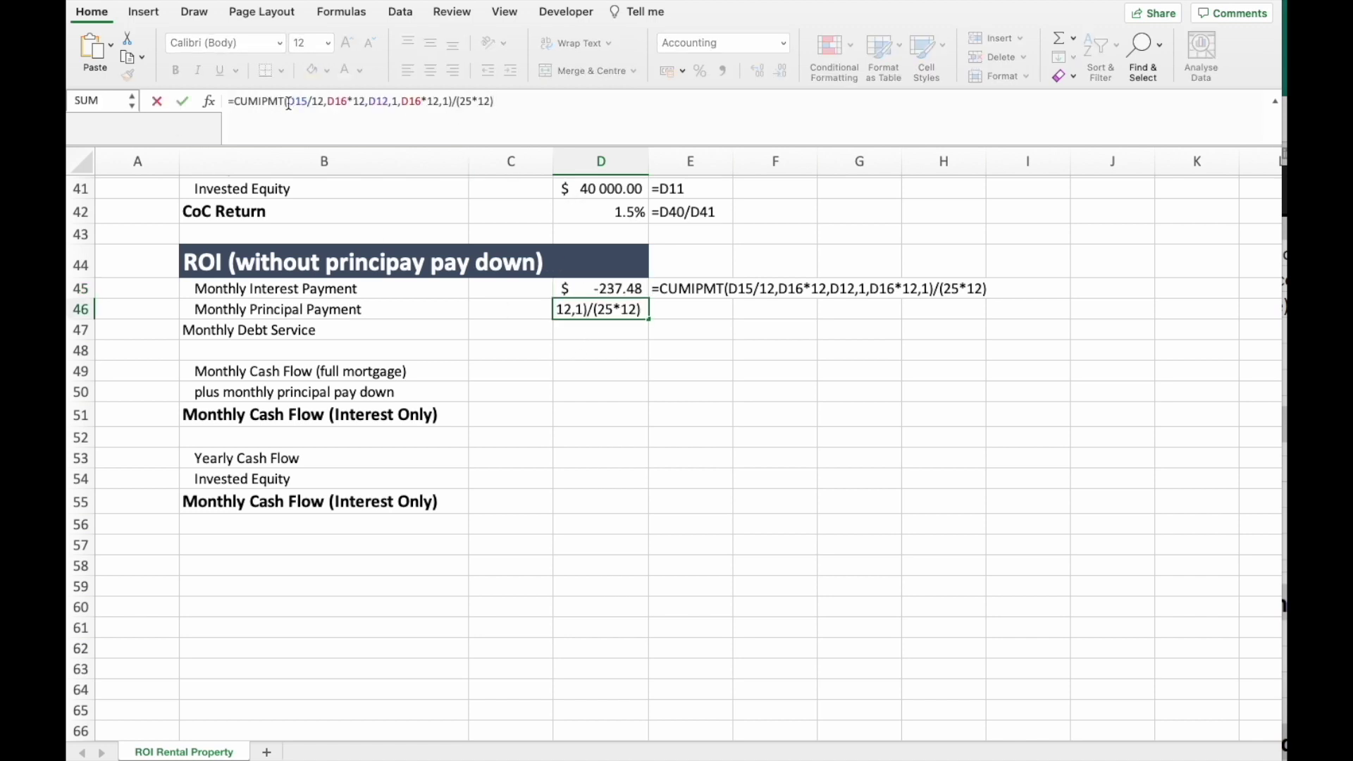
drag(280, 101, 256, 102)
text(PRINC)
key(Return)
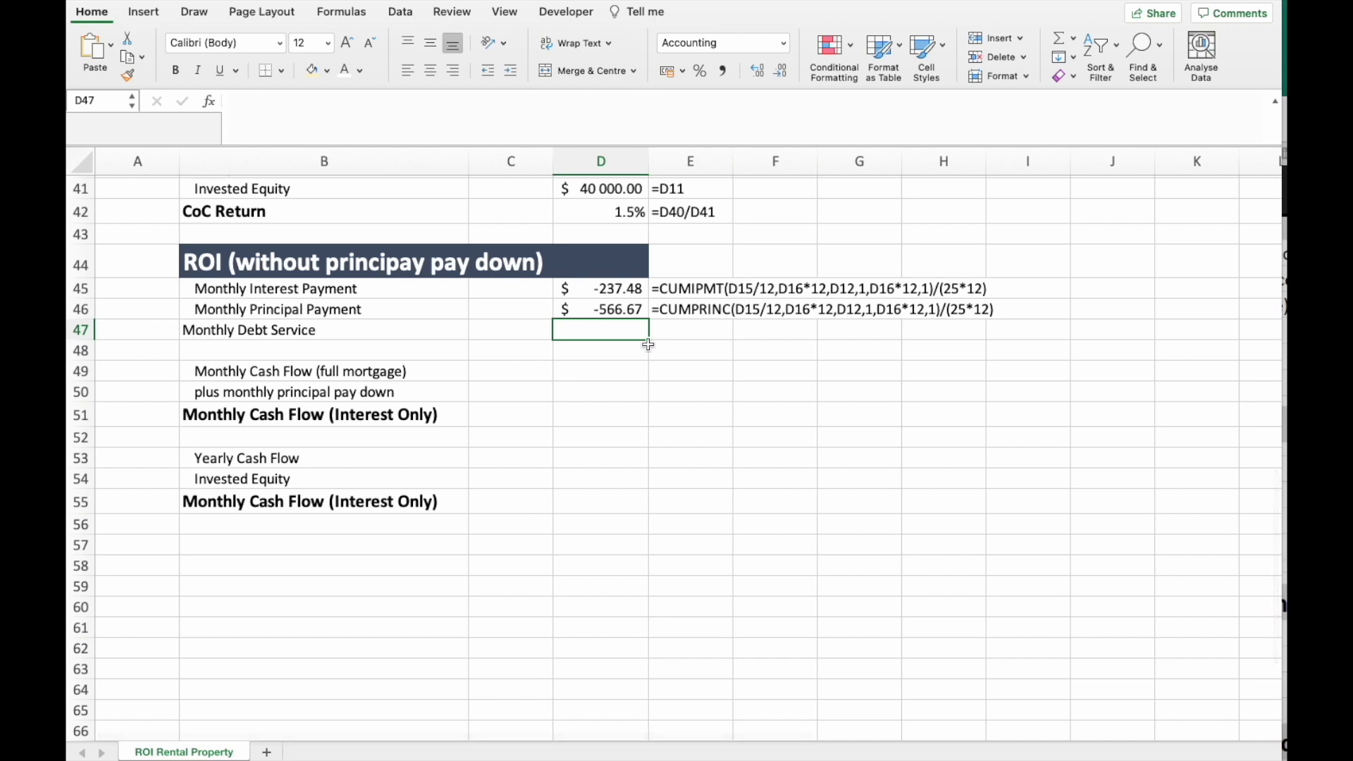
Calculate the Monthly Debt Service in D47 by summing the interest and principal payments: =SUM(D45:D46).
text(=sum)
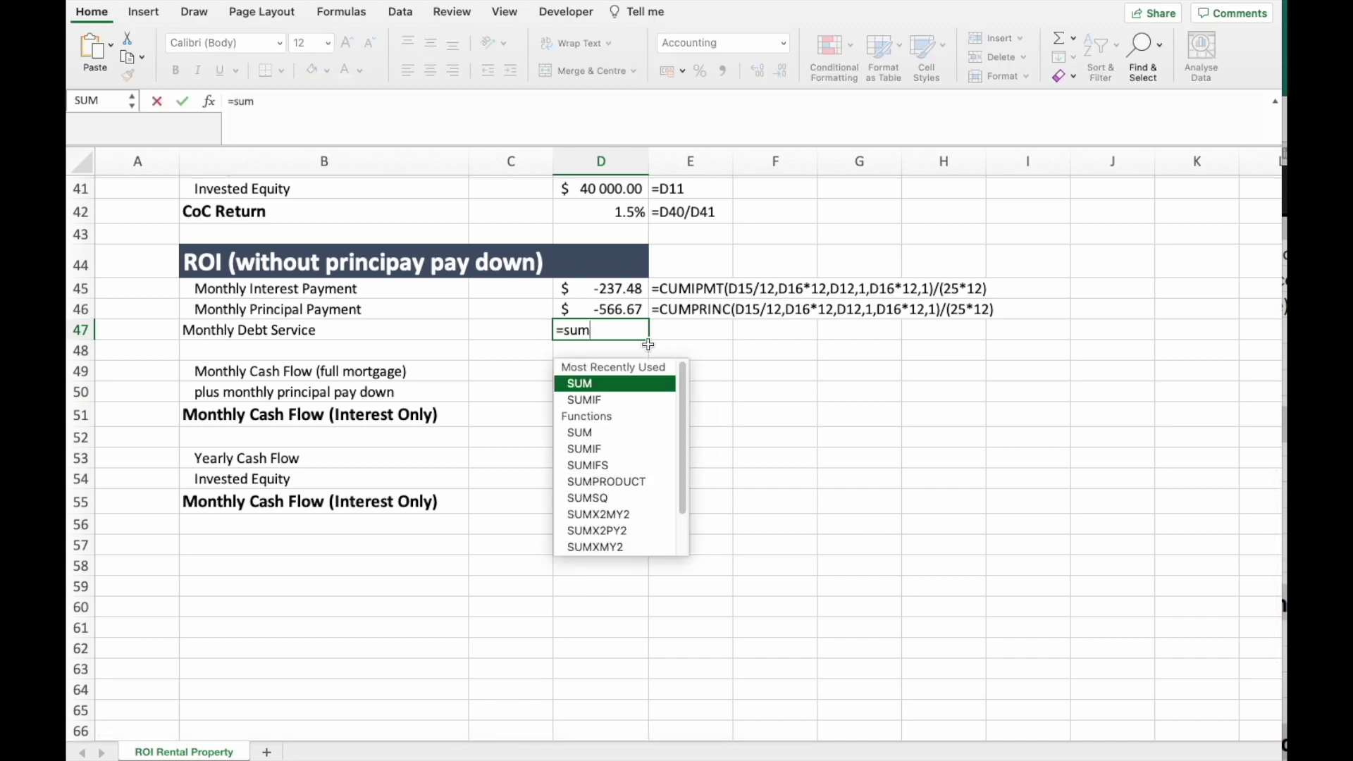
key(Tab)
drag(620, 289, 620, 310)
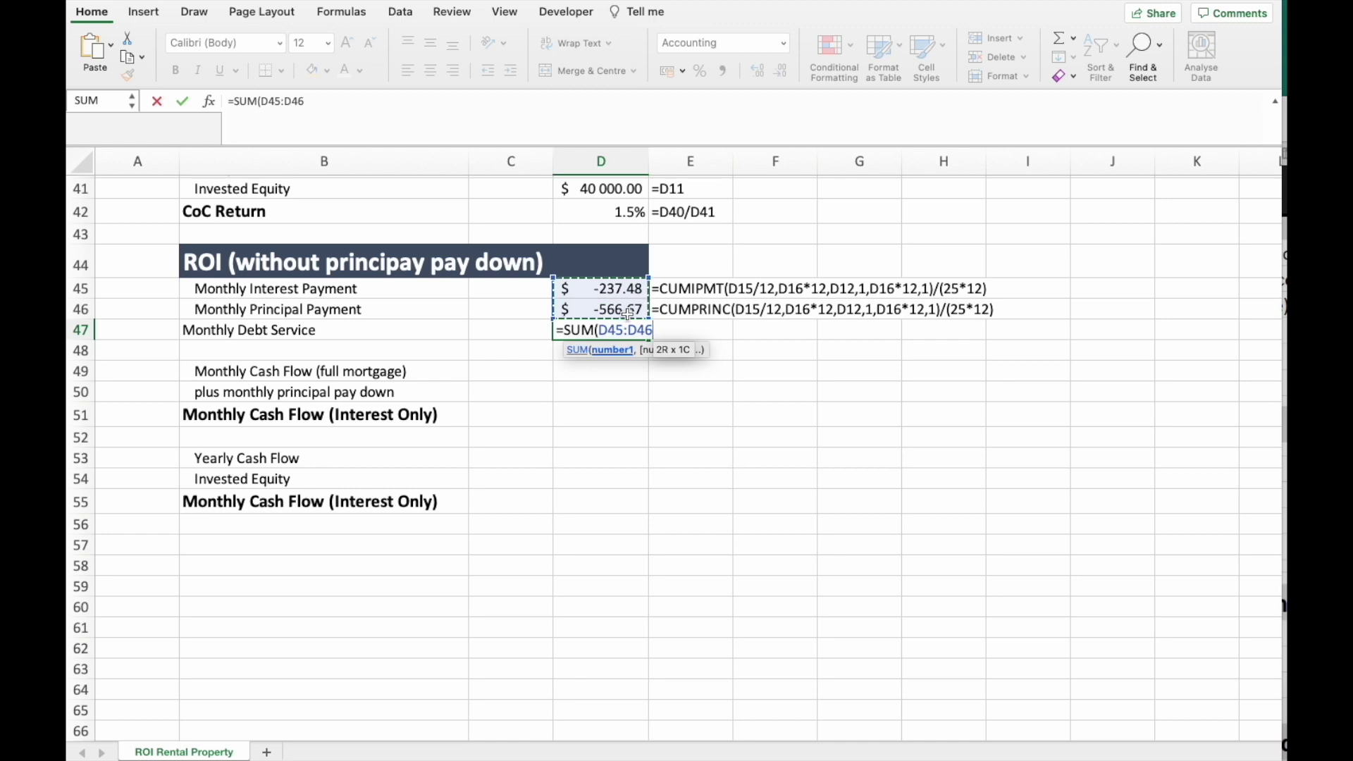
key(Return)
key(Return)
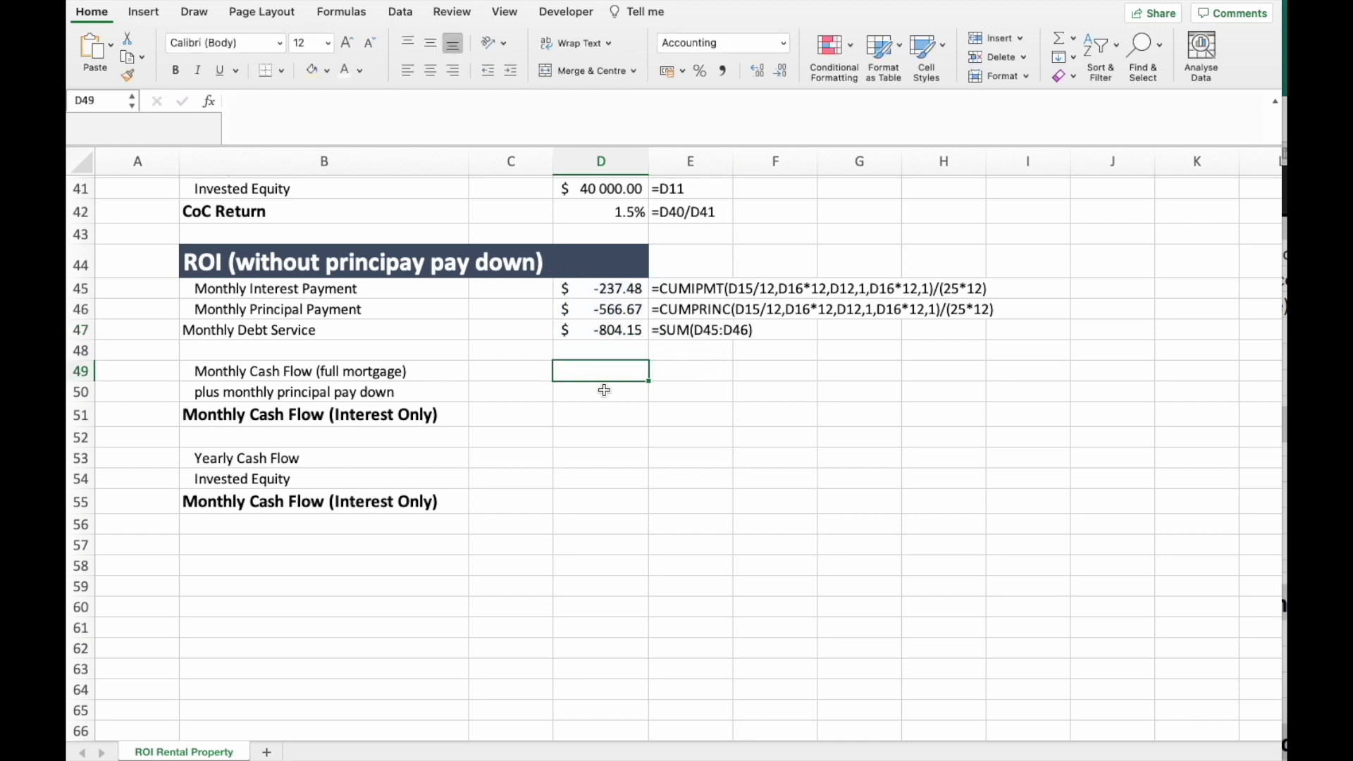
Link the full-mortgage Monthly Cash Flow in D49 to the Total Cash Flow cell: =D37.
text(=)
scroll(610, 409, up, 10)
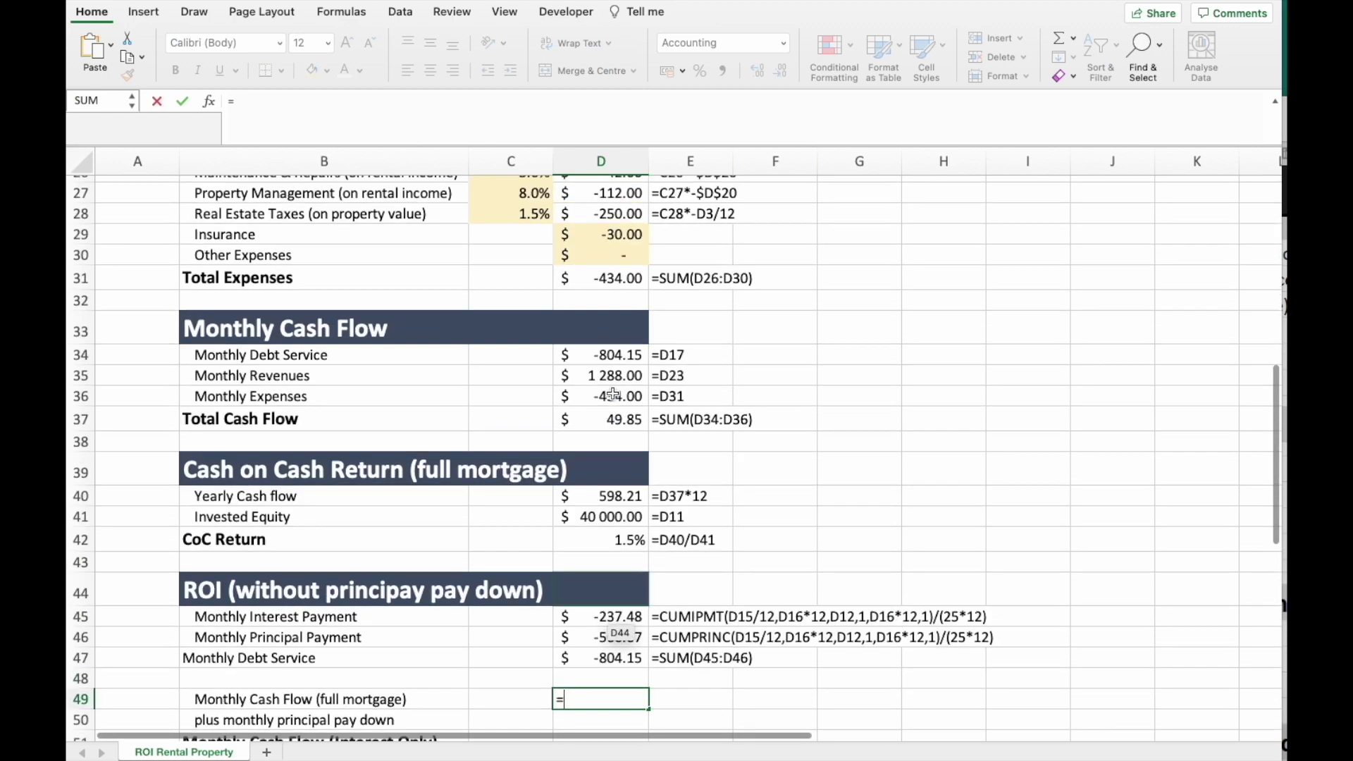
click(608, 418)
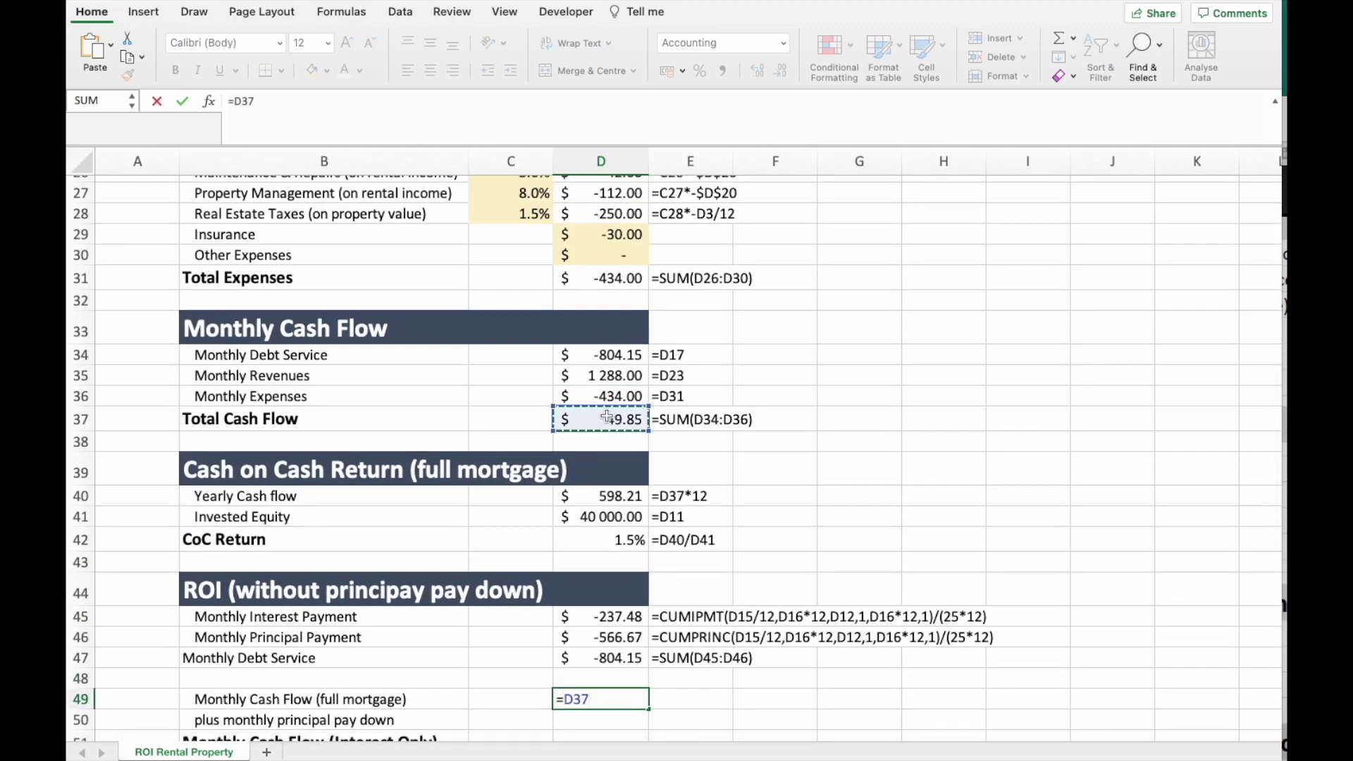
key(Return)
Enter the monthly principal pay down in D50 as the negated principal payment: =-D46.
scroll(628, 639, down, 3)
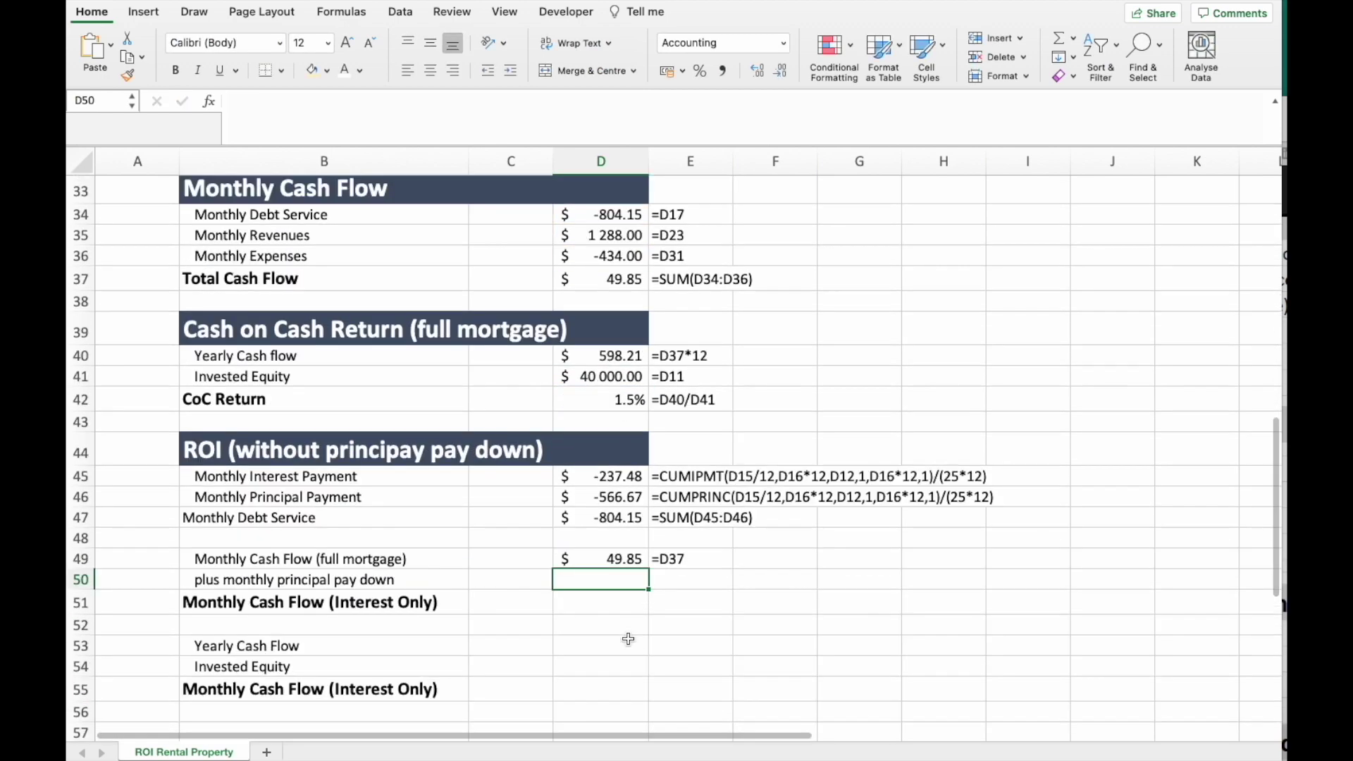
text(=)
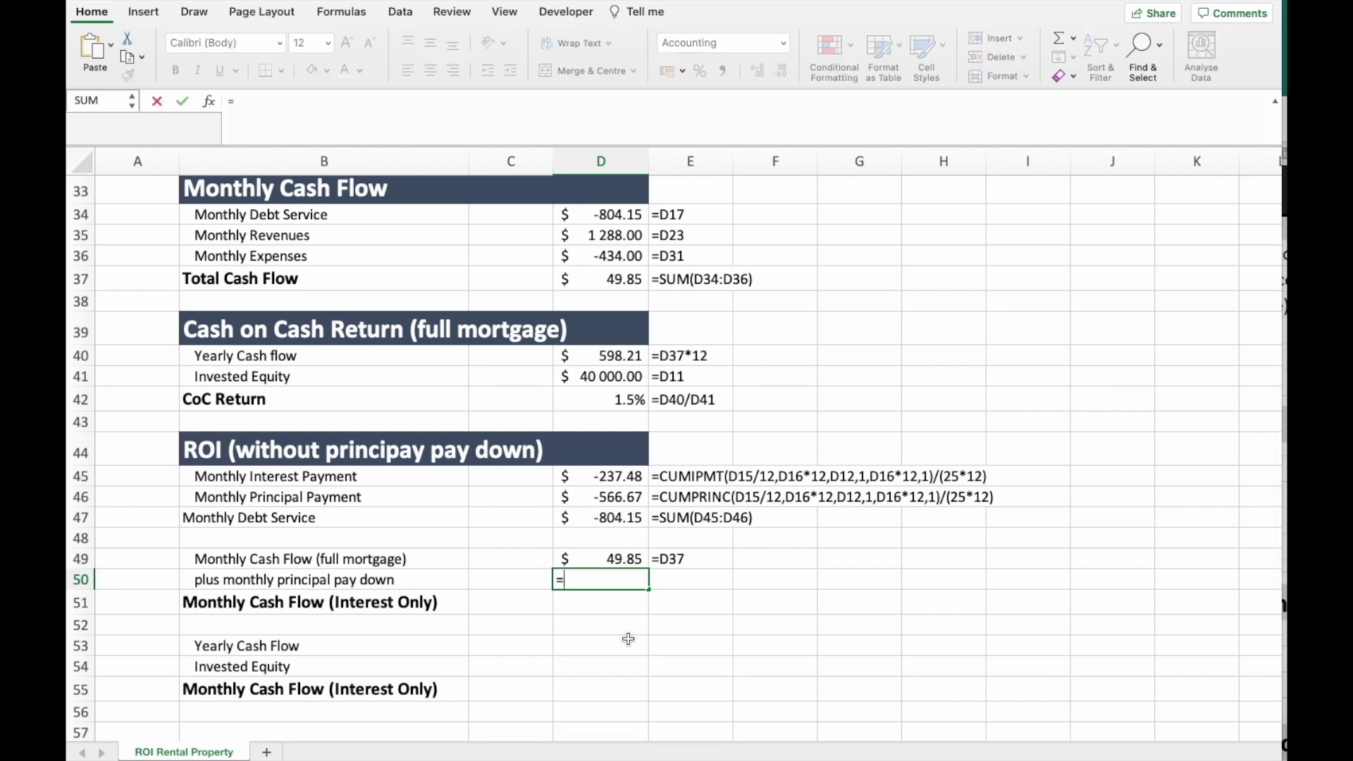
text(-)
click(604, 497)
key(Return)
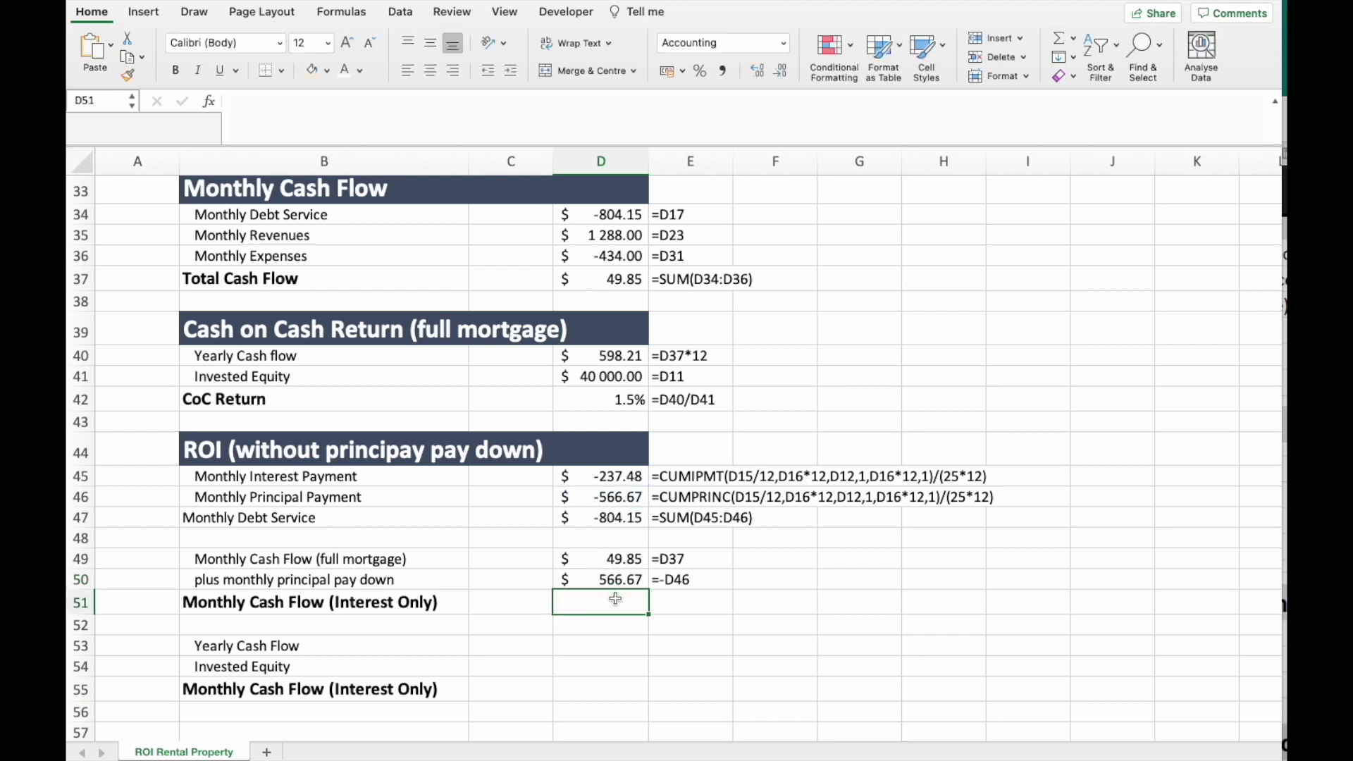
Calculate the interest-only Monthly Cash Flow in D51 with =SUM(D49:D50).
text(=SUM()
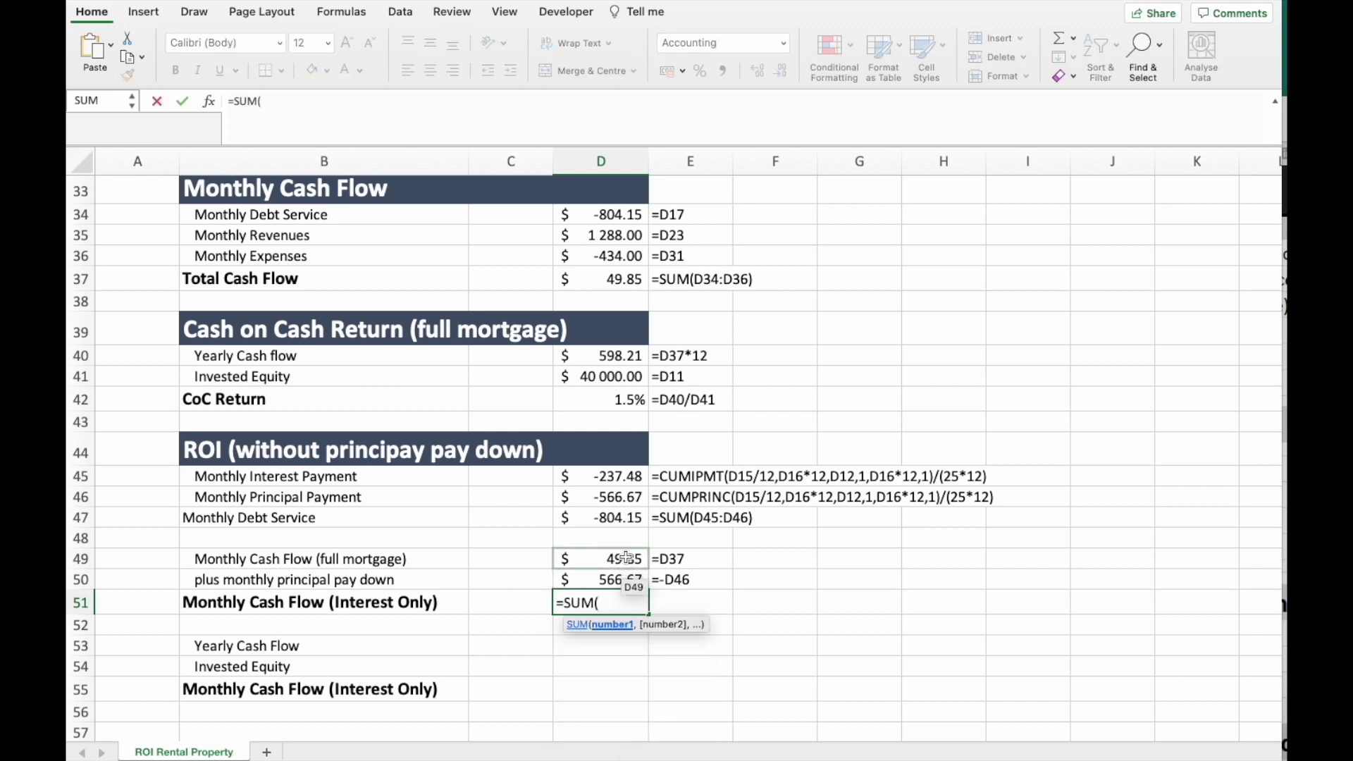
drag(626, 557, 624, 579)
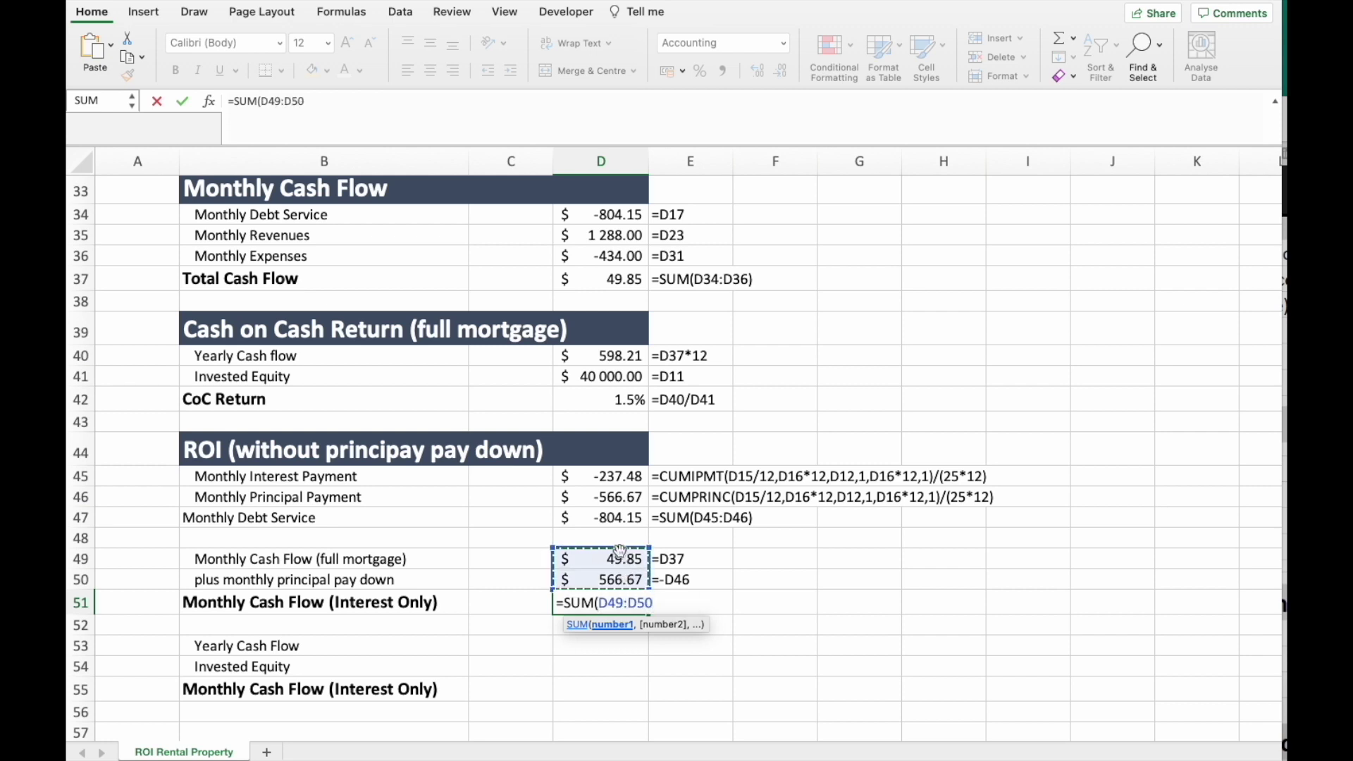
key(Return)
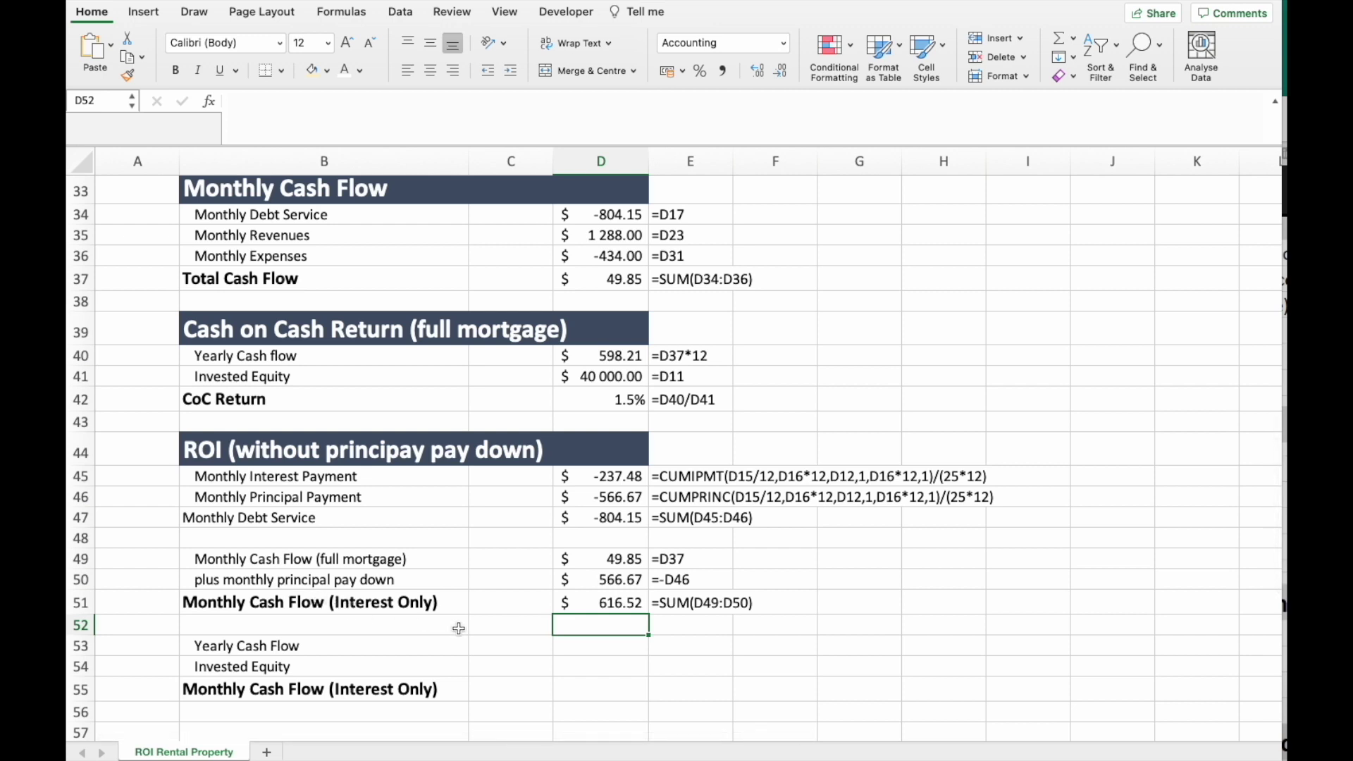
Calculate the Yearly Cash Flow in D53 from the interest-only monthly cash flow: =D51*12.
scroll(459, 628, down, 4)
click(611, 566)
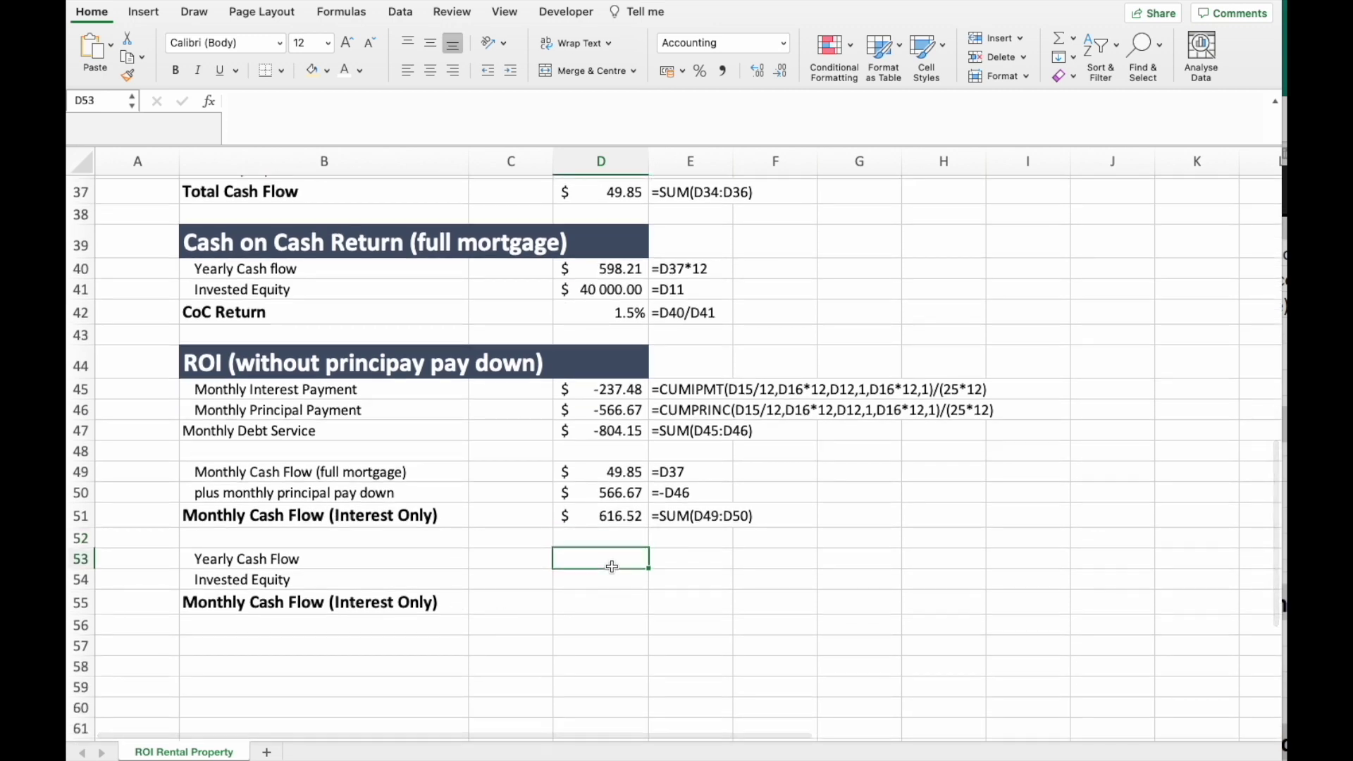
scroll(612, 574, down, 1)
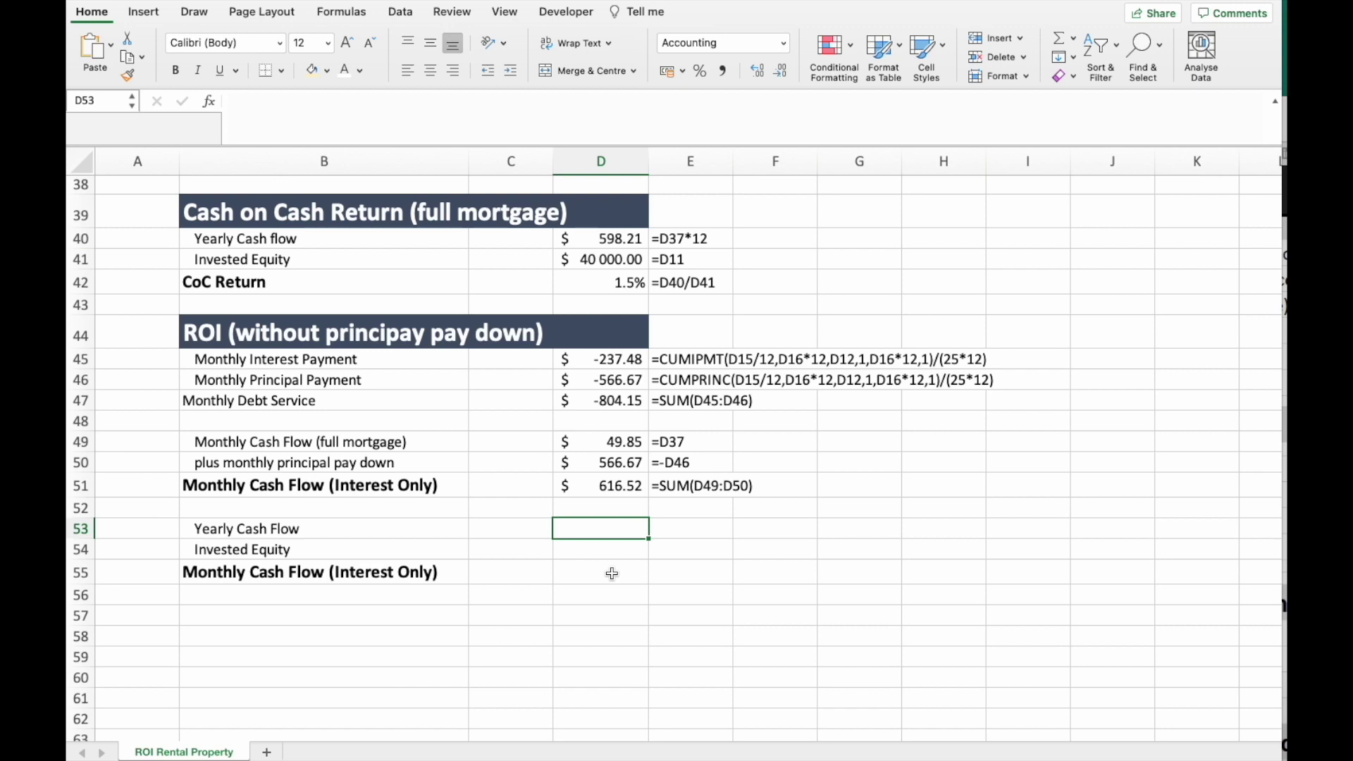
text(=)
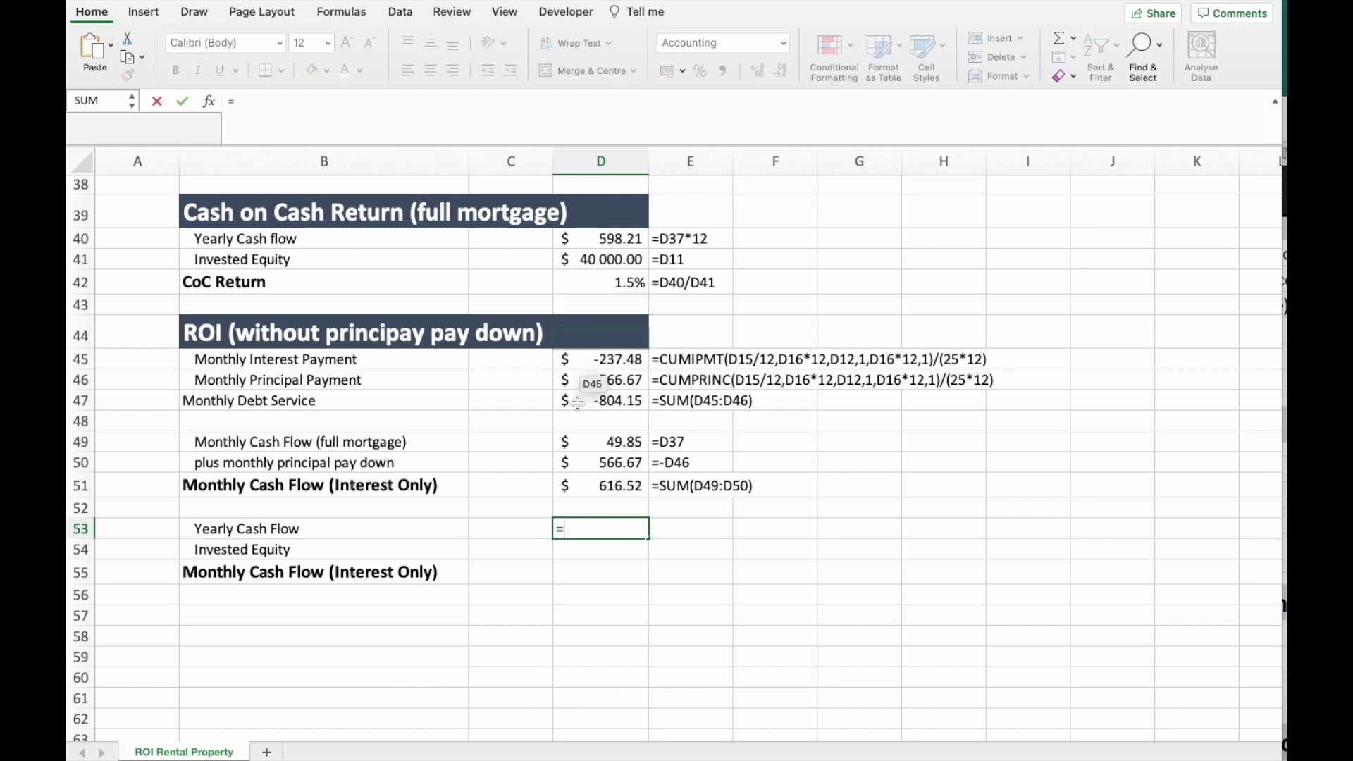
click(595, 486)
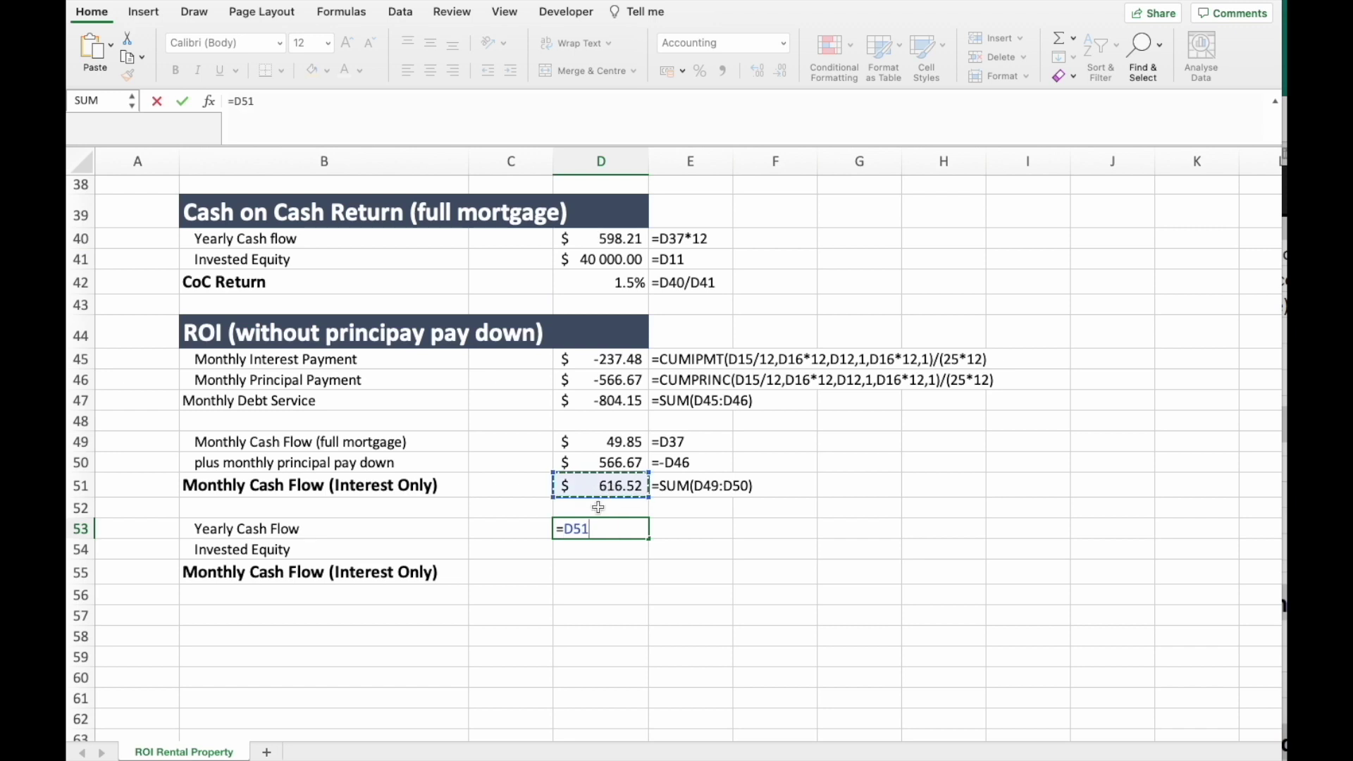
text(*12)
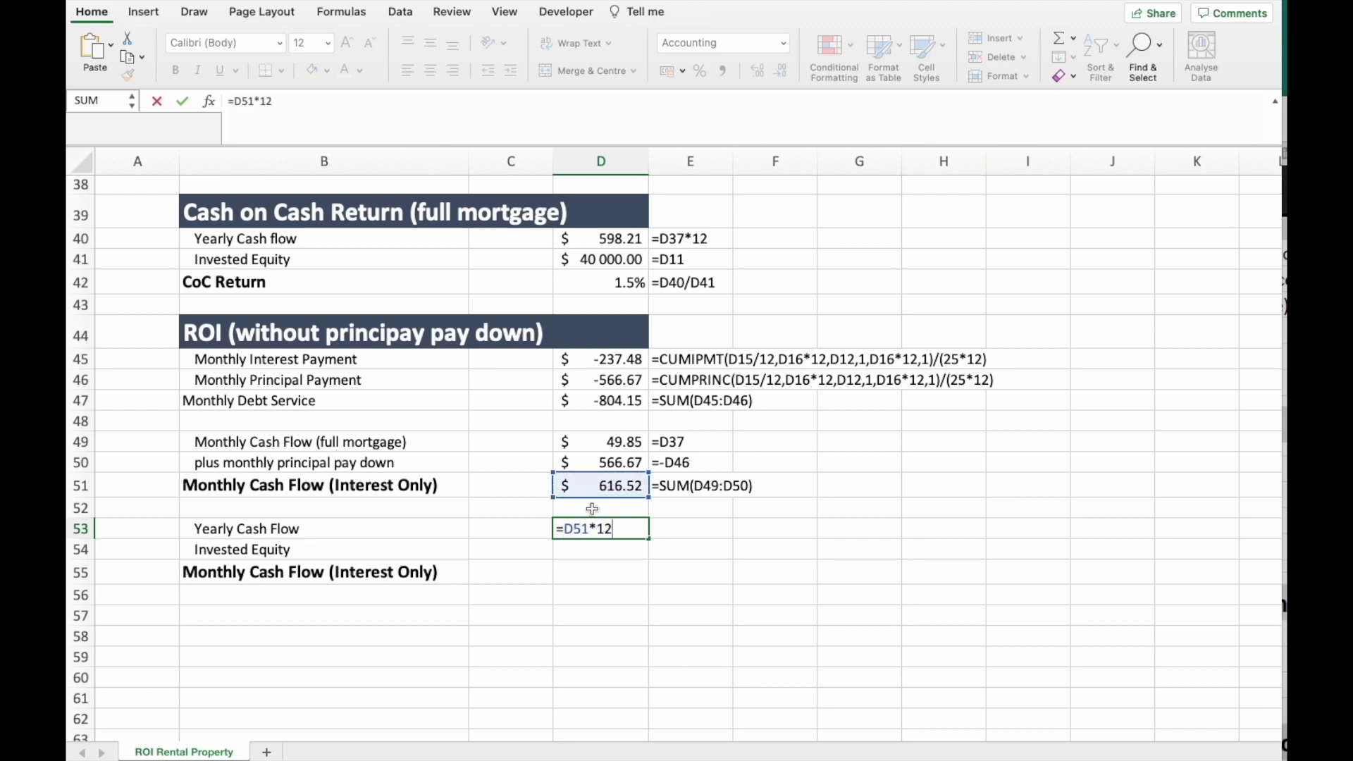
key(Return)
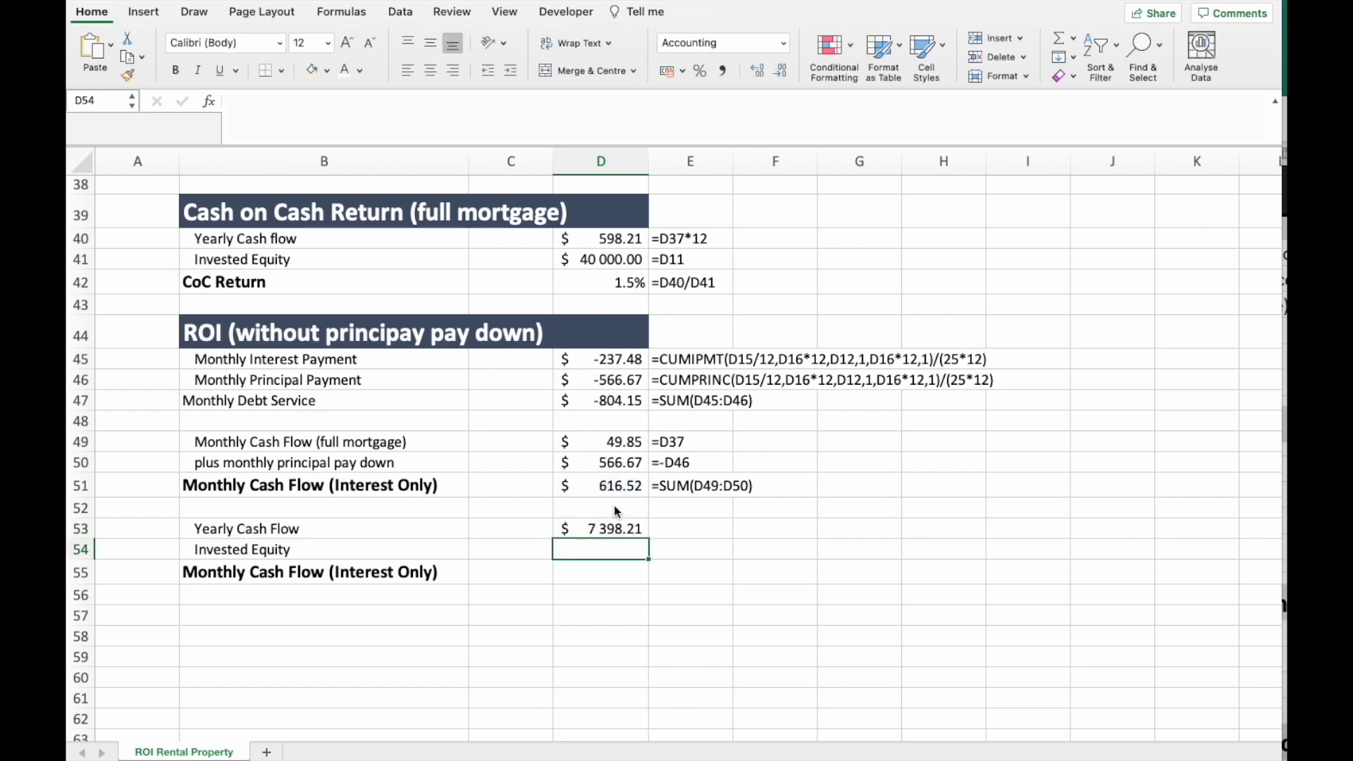
Link the Invested Equity in D54 to the Own Equity value in the Investment section: =D11.
text(=)
scroll(620, 505, up, 8)
scroll(624, 504, up, 5)
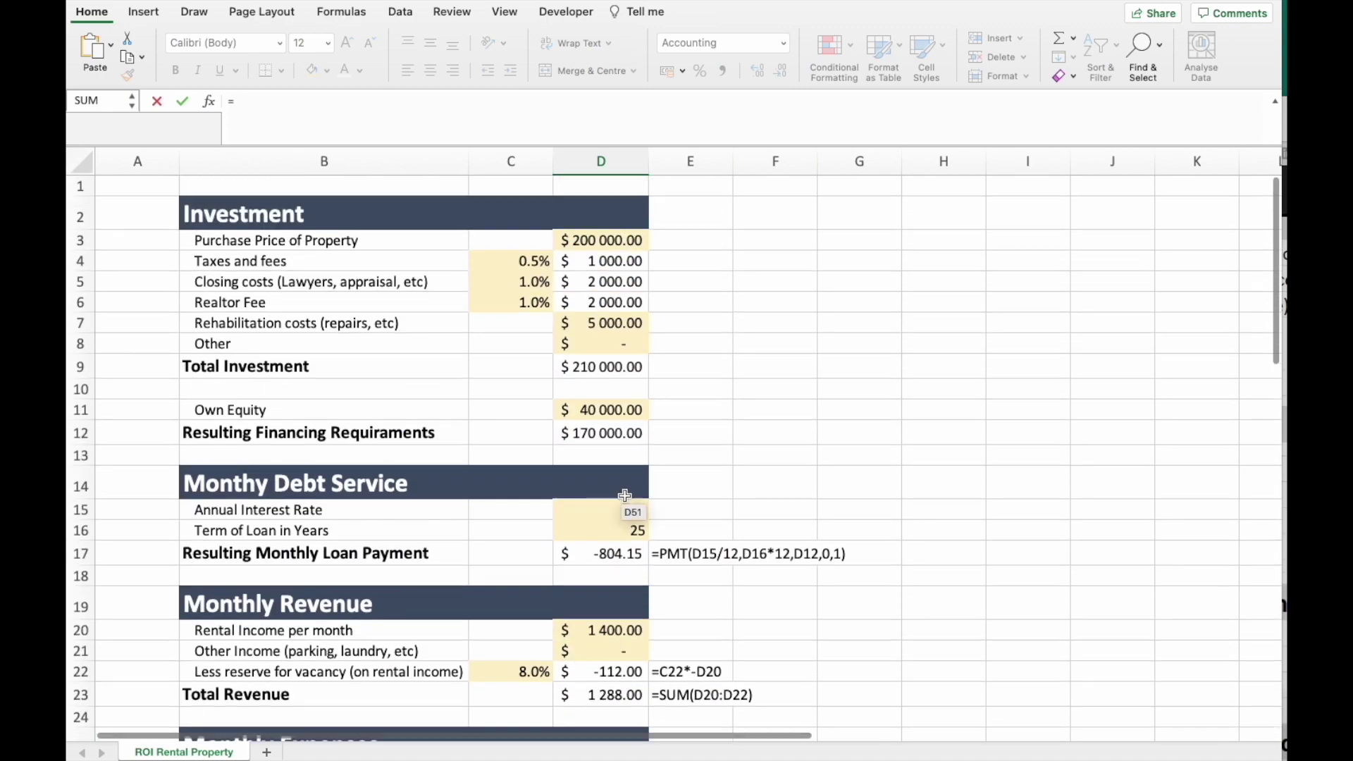
click(608, 412)
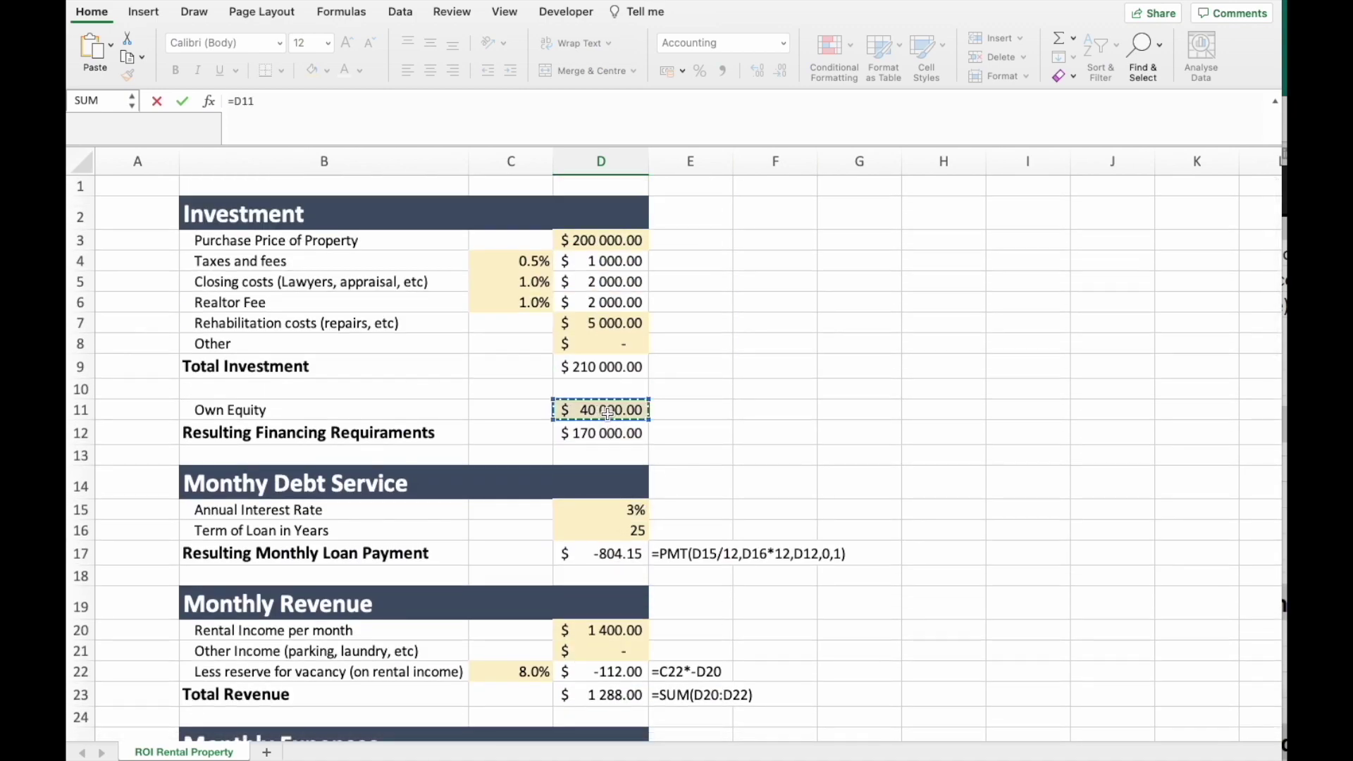
scroll(607, 423, down, 11)
key(Return)
scroll(606, 493, down, 2)
click(755, 569)
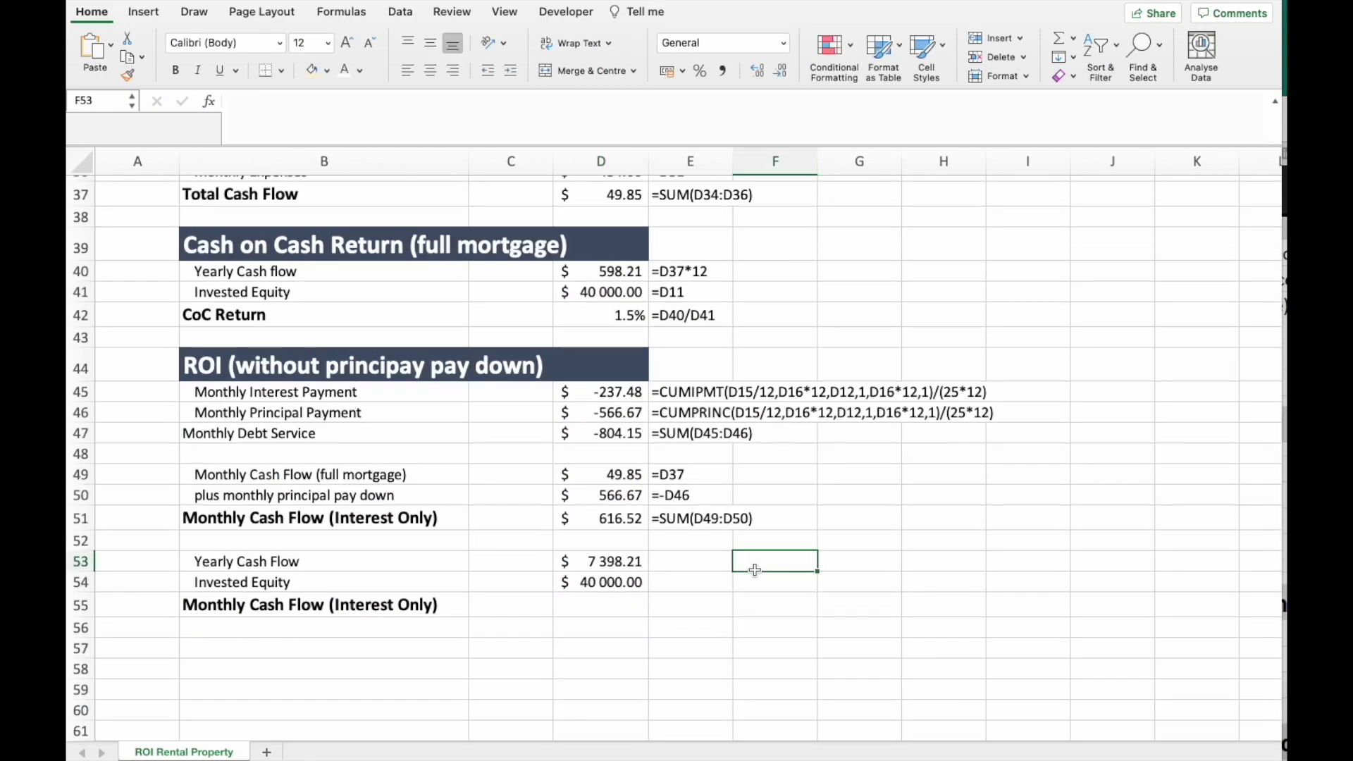
Replace the label in B55 with ROI.
click(323, 599)
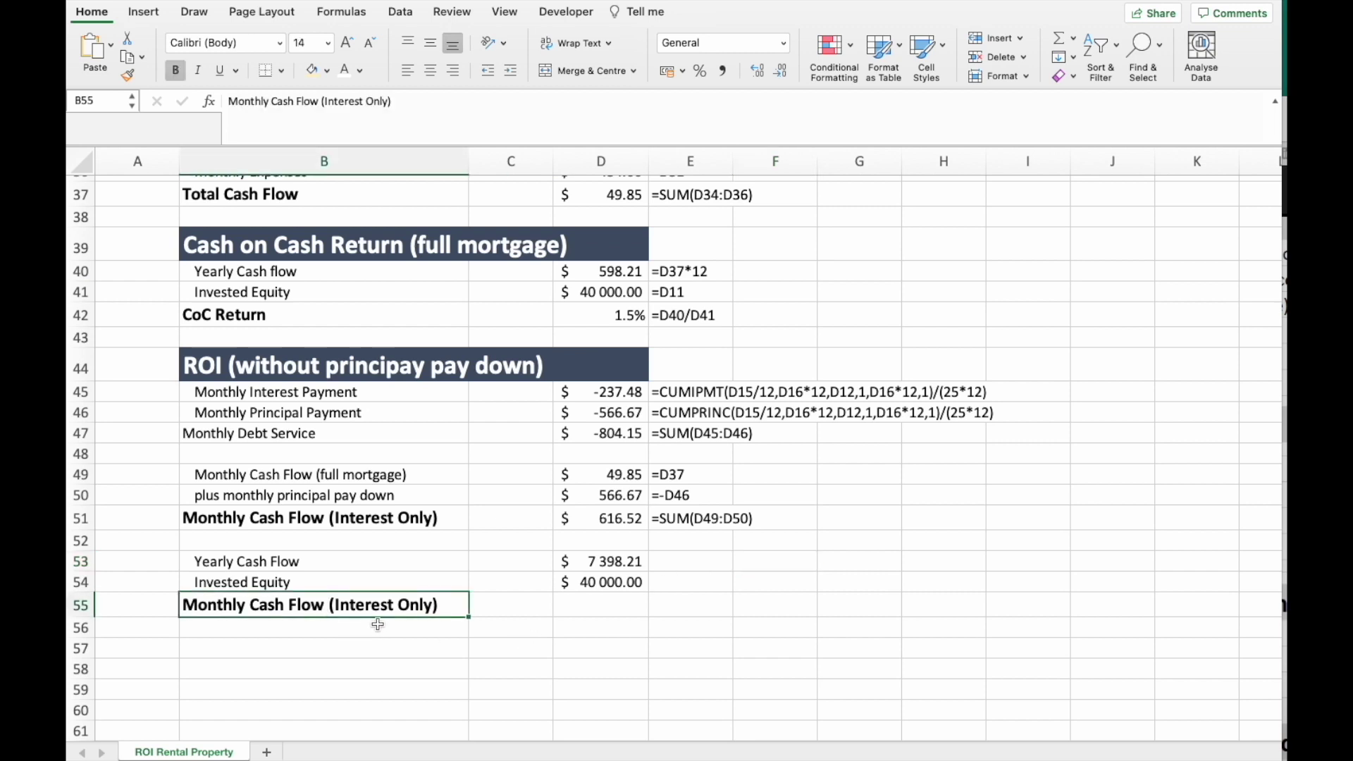
text(ROI)
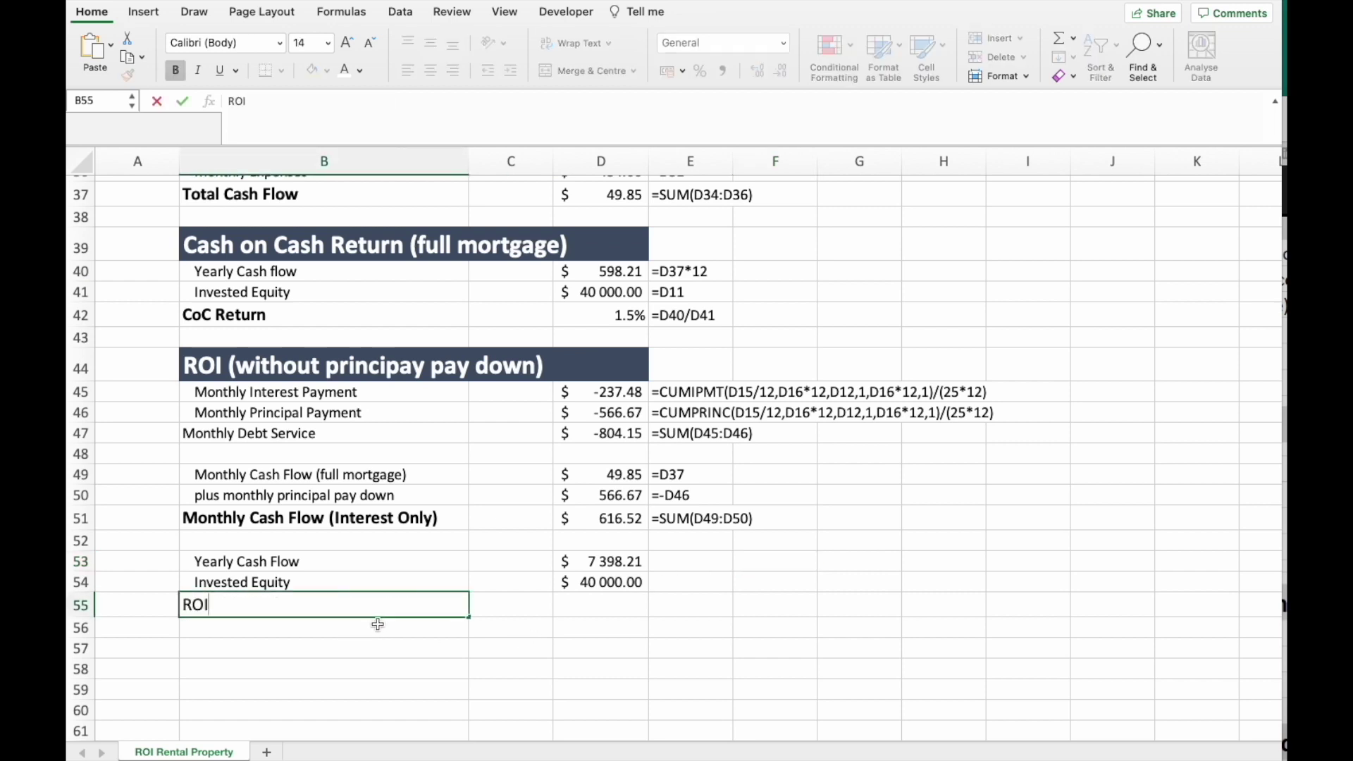
key(Return)
Calculate the ROI in D55 by dividing the yearly cash flow by the invested equity: =D53/D54.
key(Up)
key(Right)
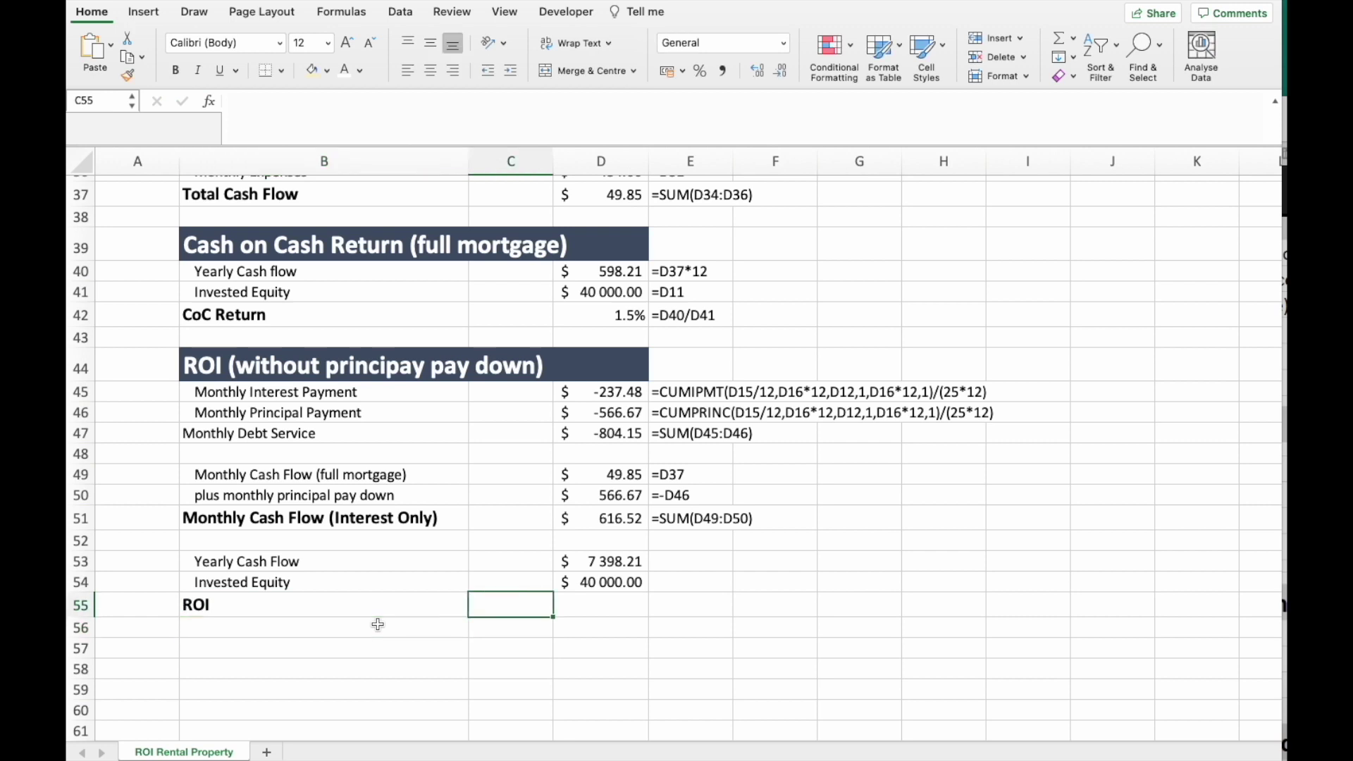
key(Right)
text(=)
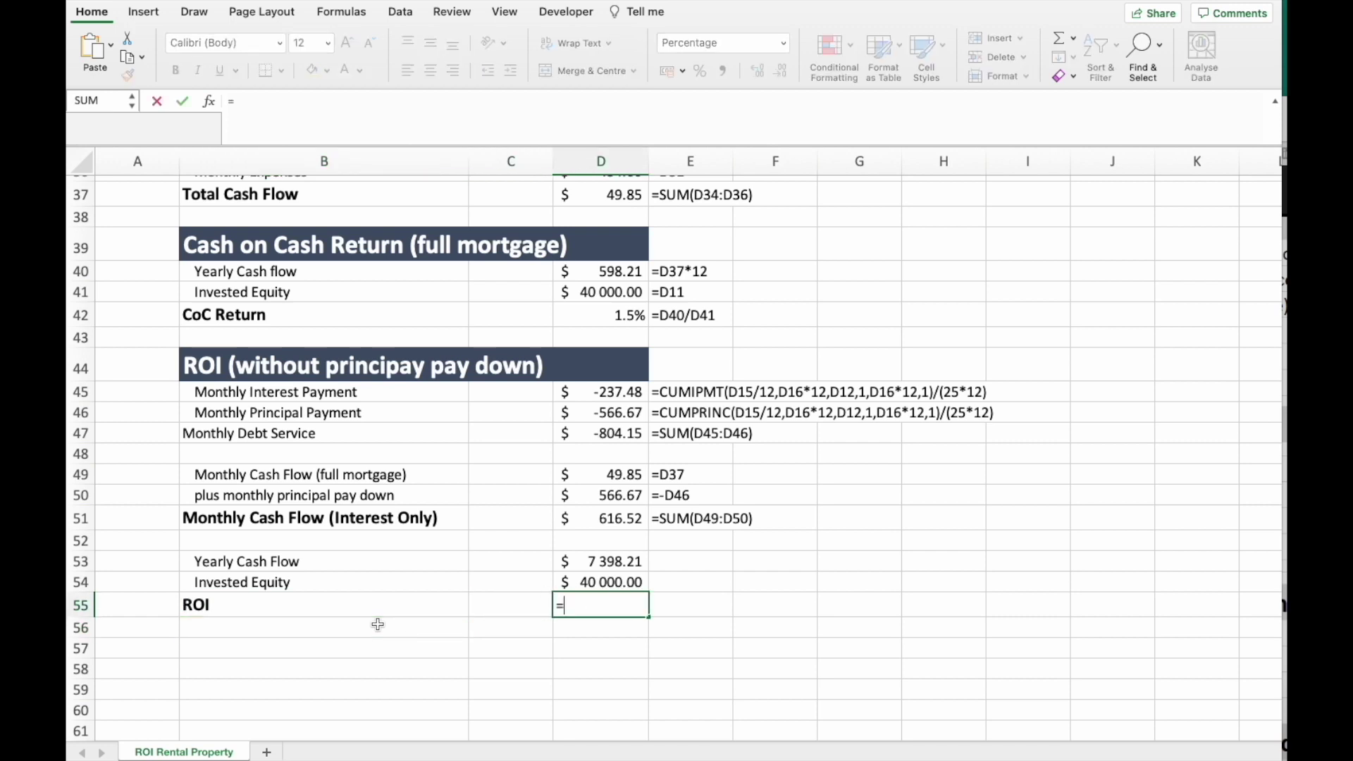
click(613, 563)
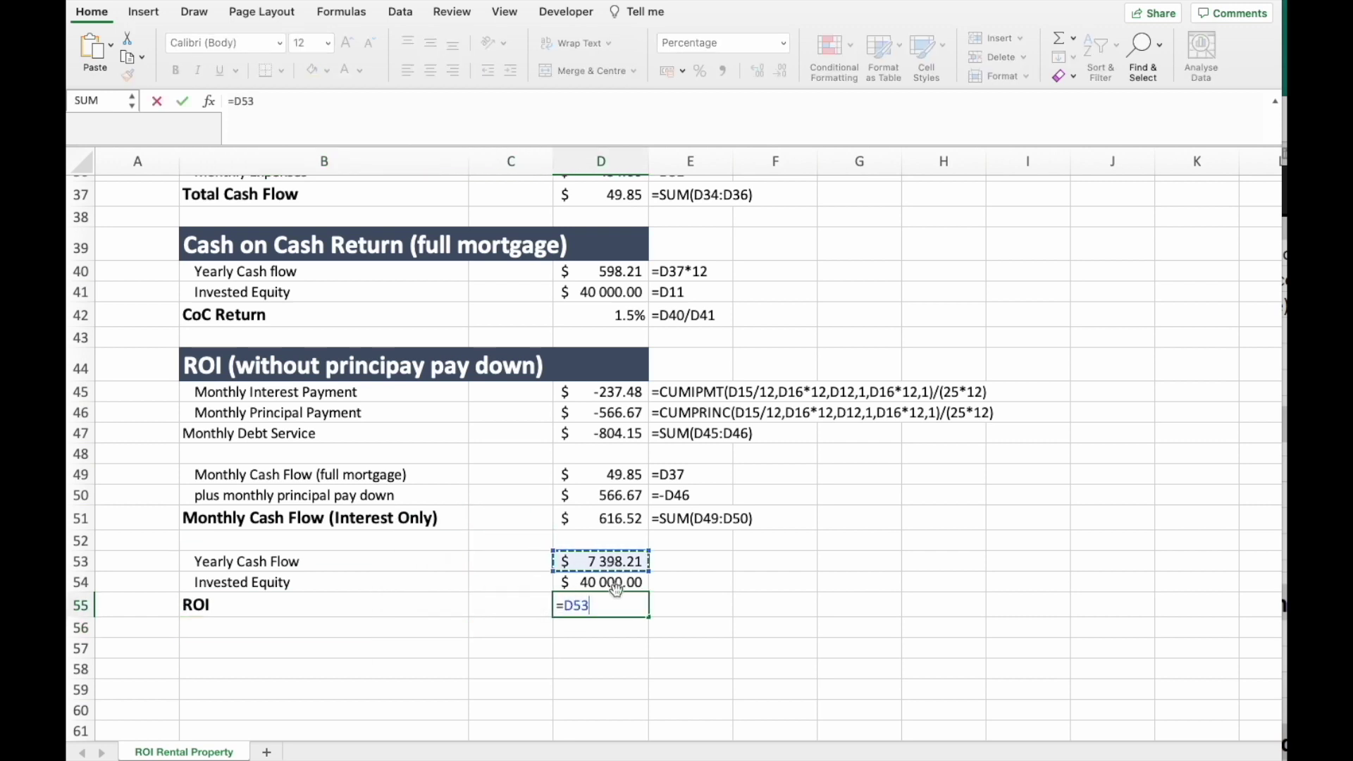
text(/)
click(604, 585)
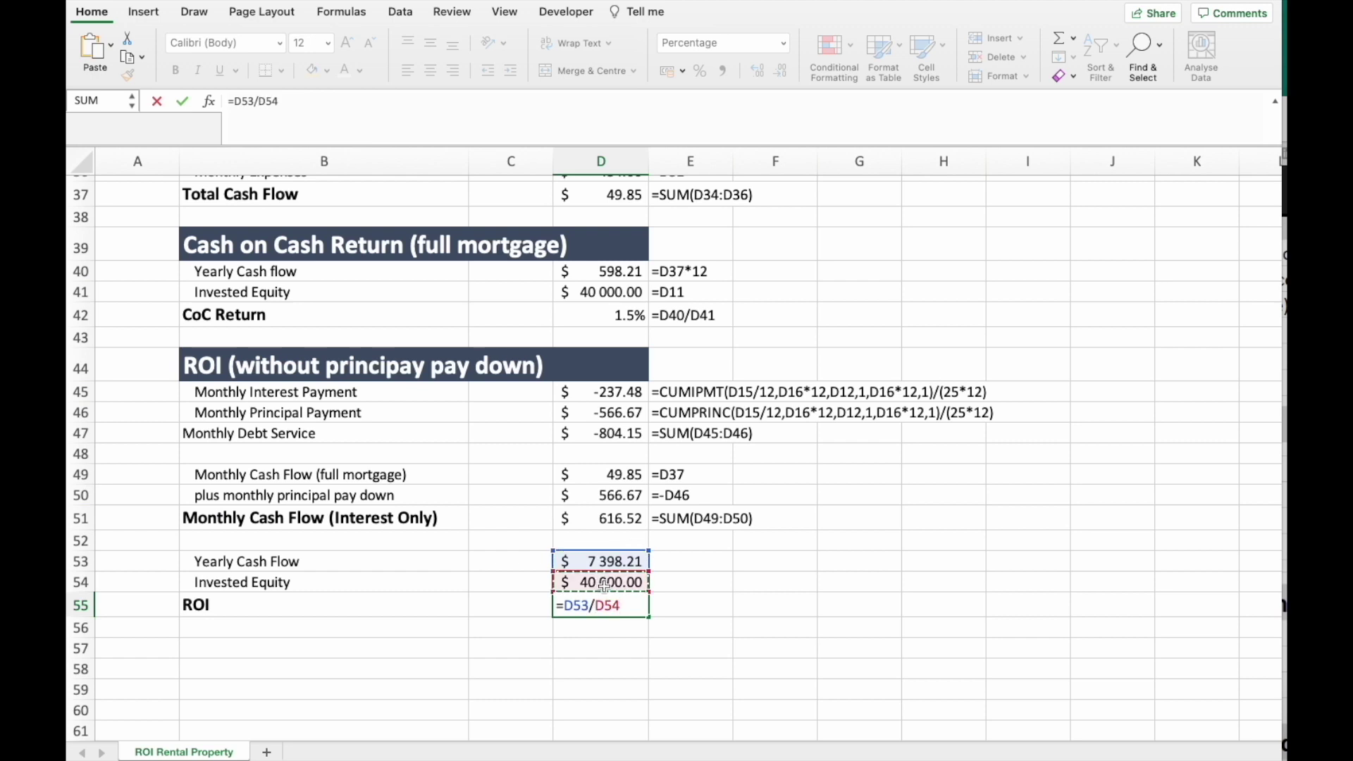
key(Return)
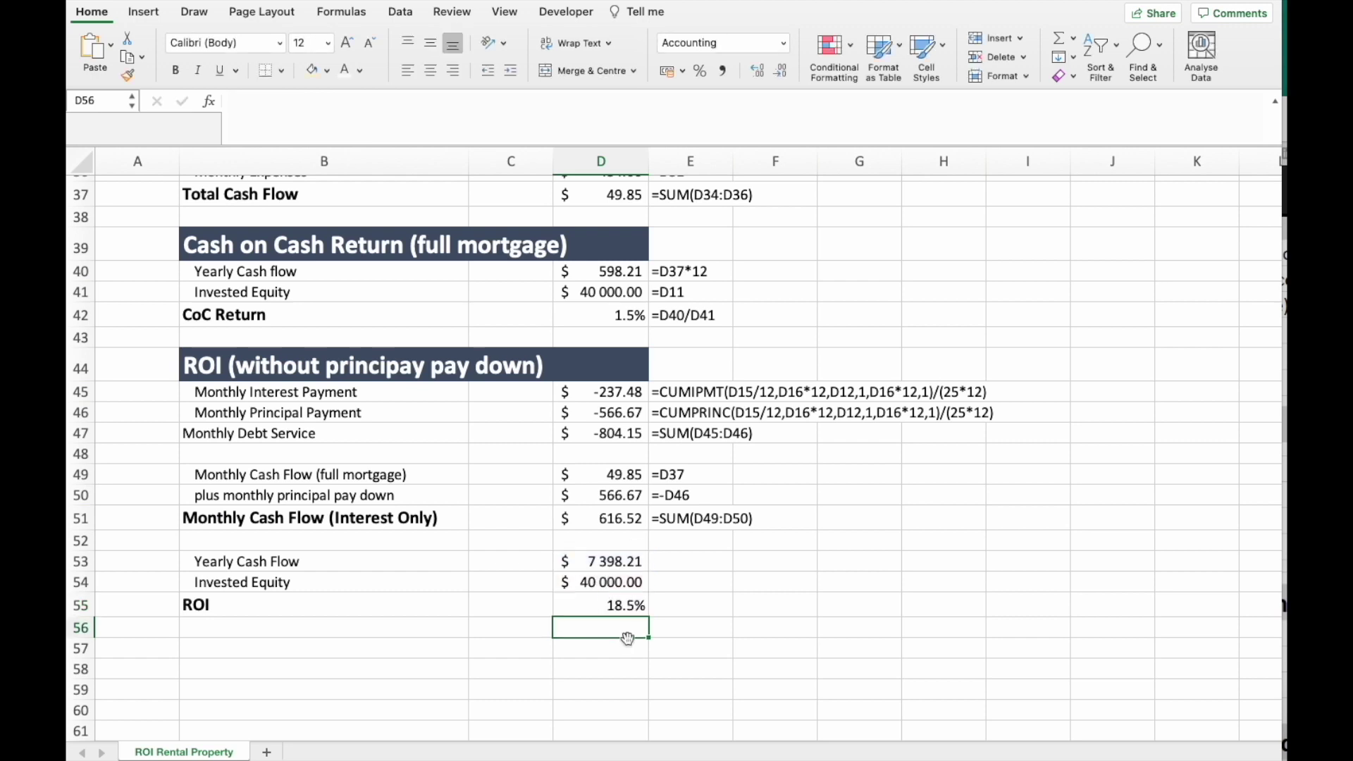
click(625, 610)
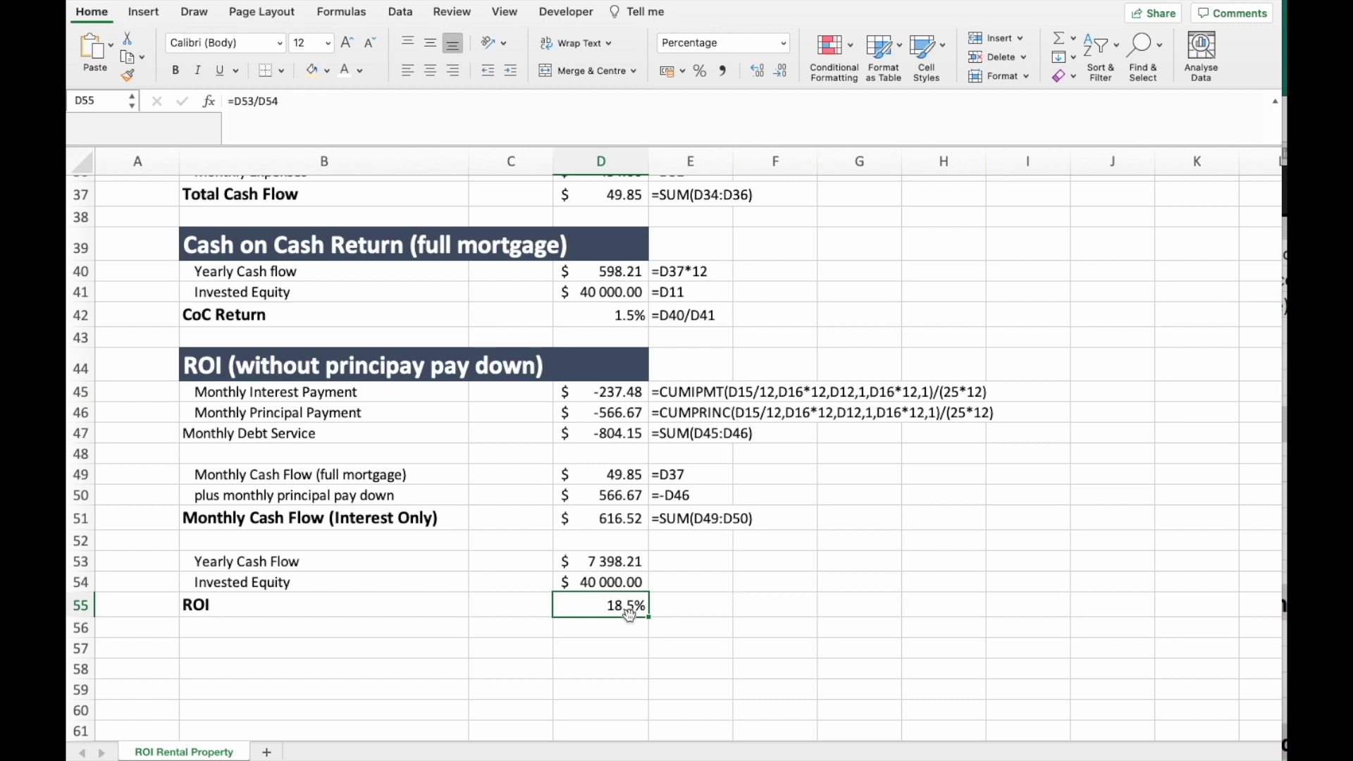
scroll(630, 614, up, 1)
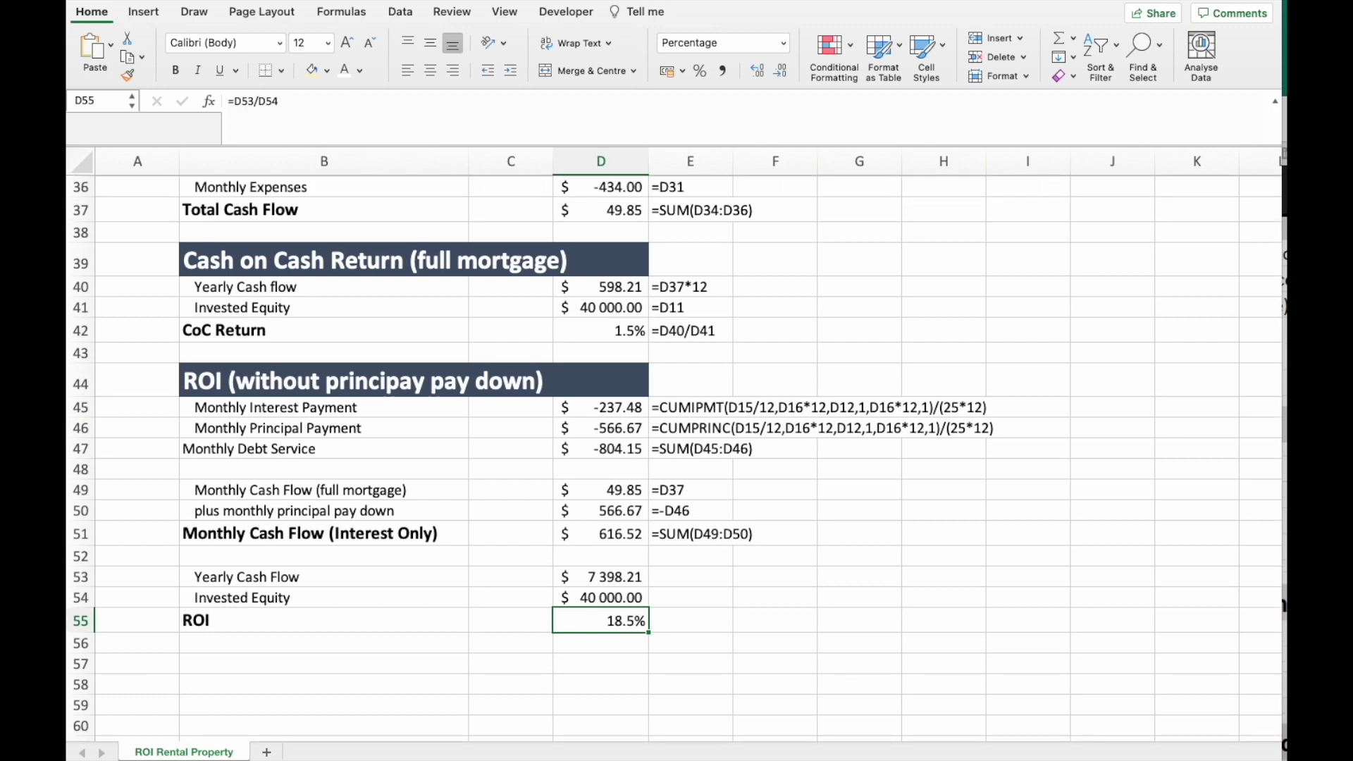